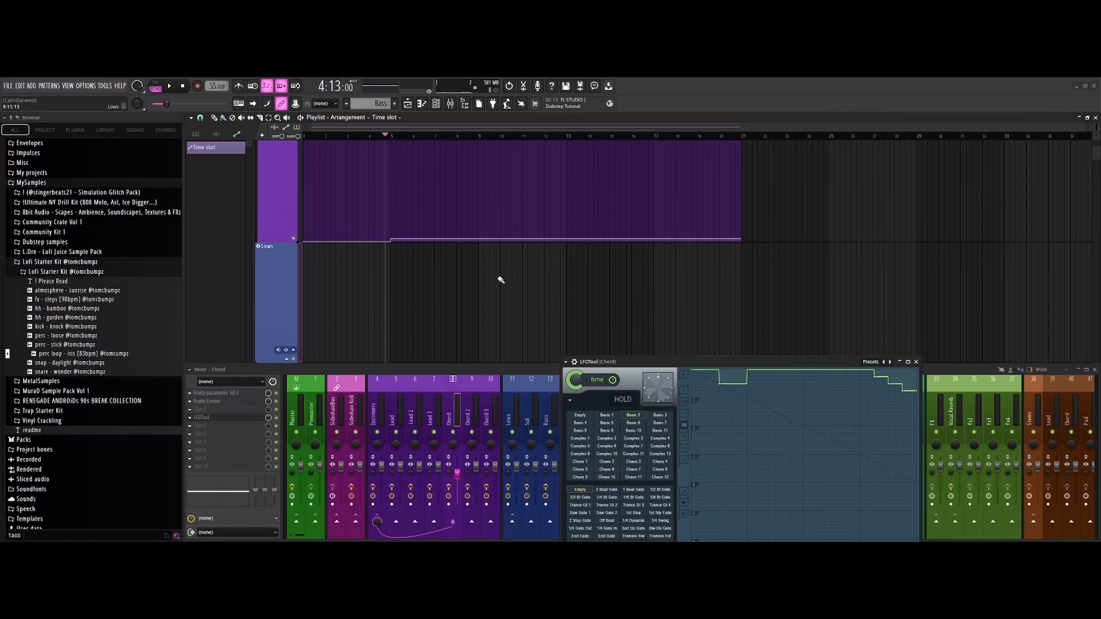
# - Add a point at bar 7 of the Time slot automation clip and paste the 6% value into it
pyautogui.scroll(5, 470, 277)
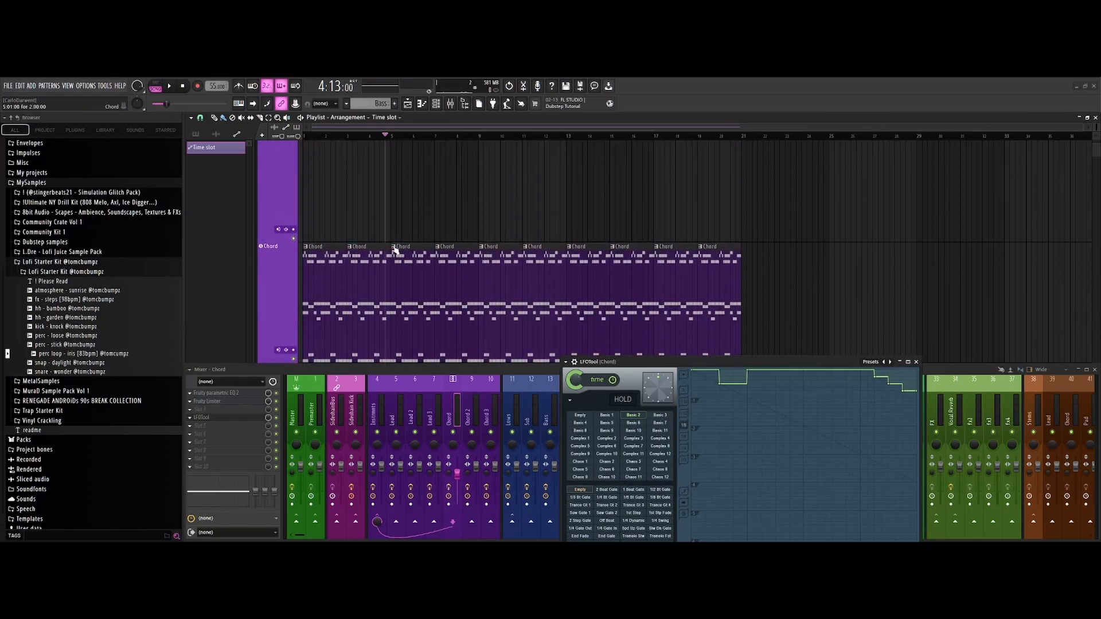
pyautogui.click(438, 138)
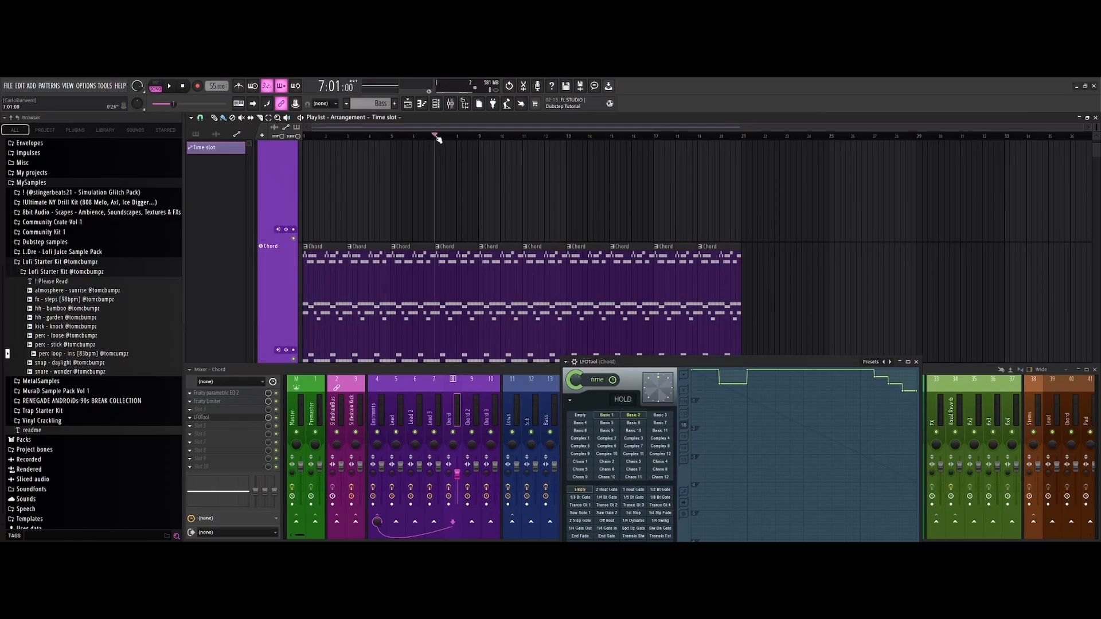
pyautogui.scroll(-3, 452, 197)
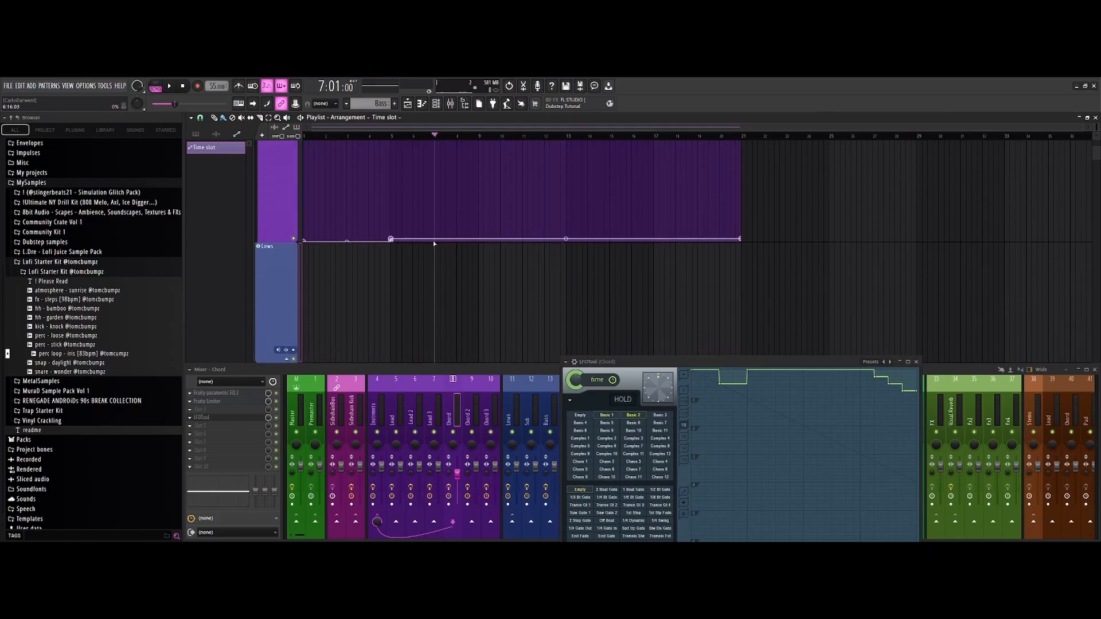
pyautogui.rightClick(436, 239)
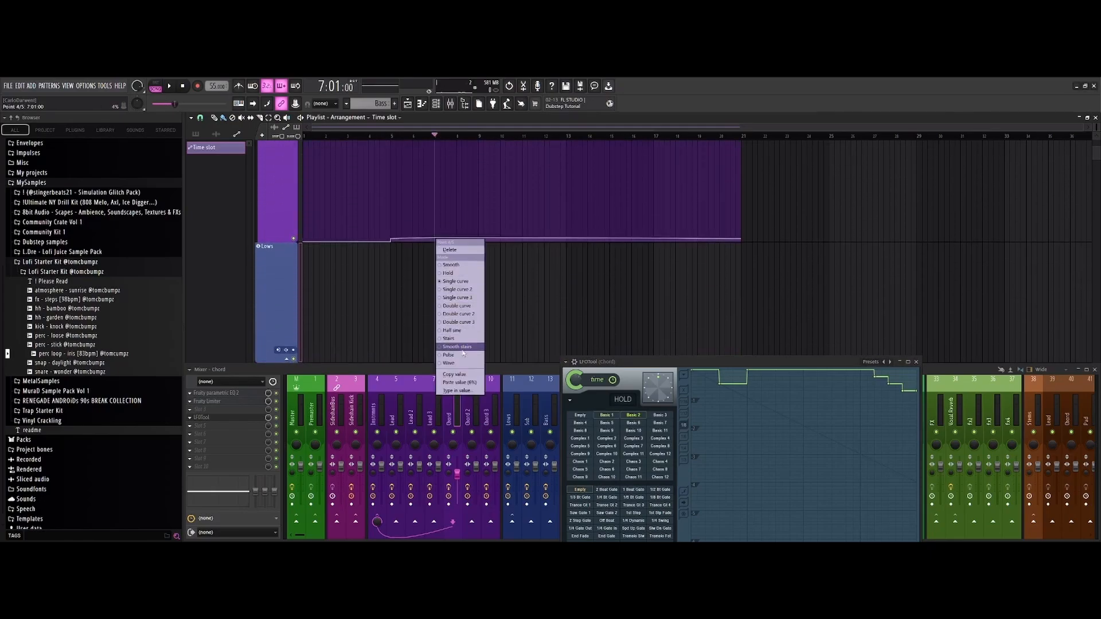
pyautogui.click(472, 383)
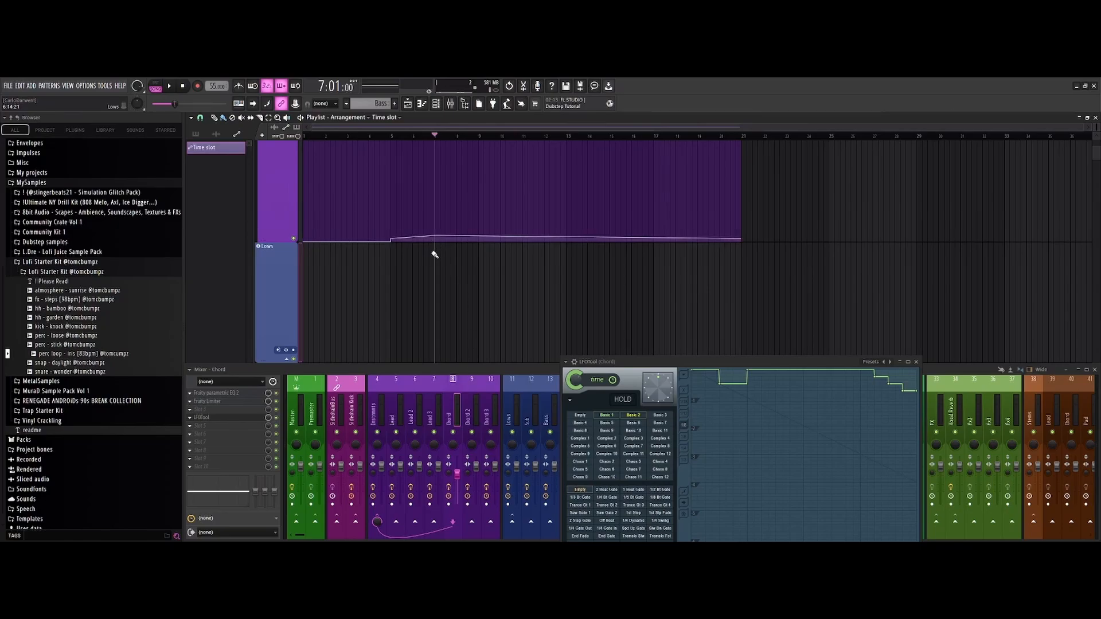
# - Add a point just ahead of the bar 7 step and paste the bar 5 point's 3% value into it
pyautogui.moveTo(425, 237); pyautogui.dragTo(430, 240)
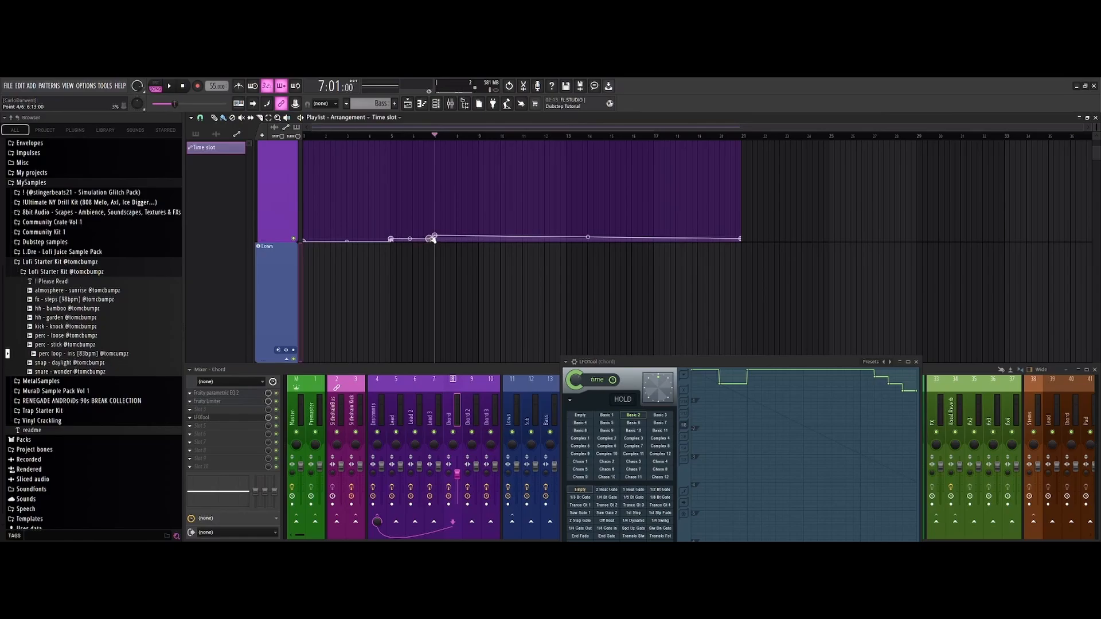
pyautogui.rightClick(392, 238)
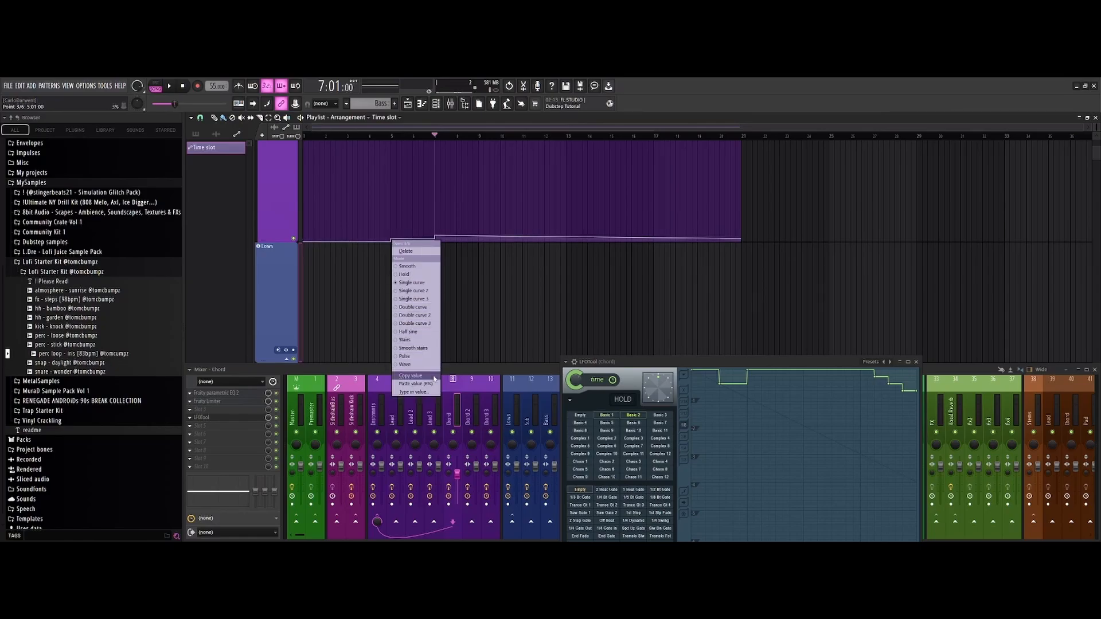
pyautogui.click(434, 377)
pyautogui.rightClick(435, 238)
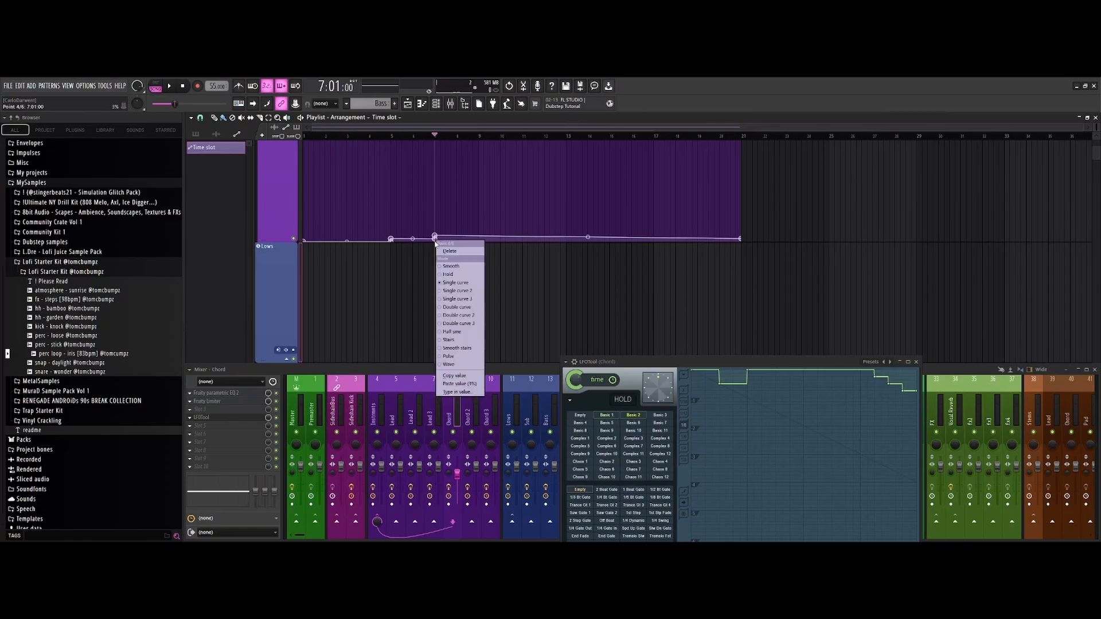
pyautogui.click(457, 384)
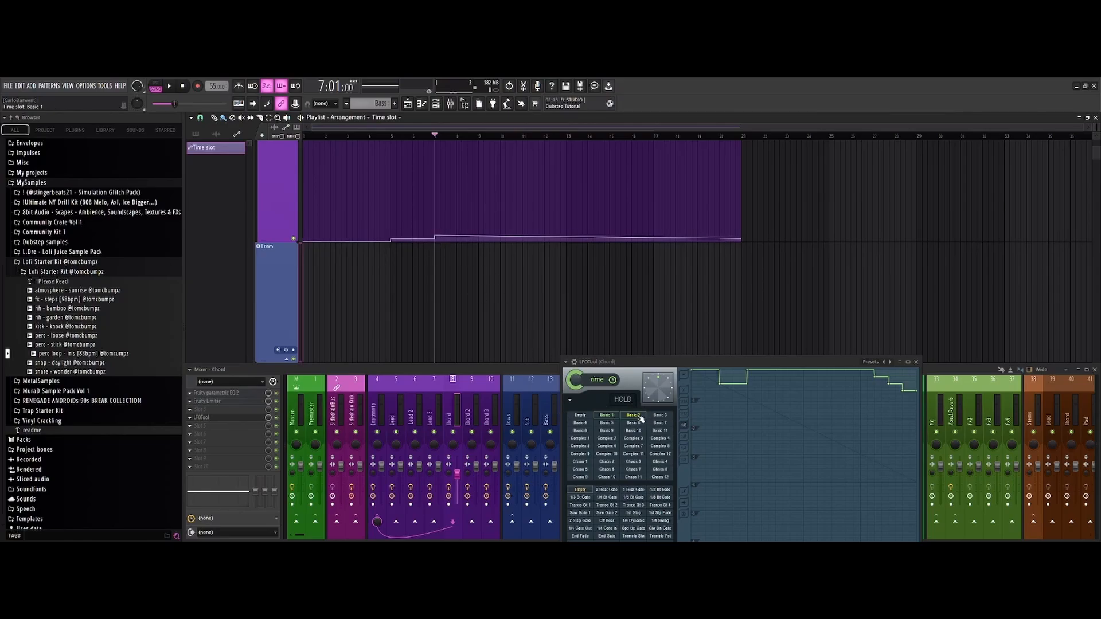
# - Play the arrangement from bar 5 to hear the automated time slot changes on the chords
pyautogui.click(392, 136)
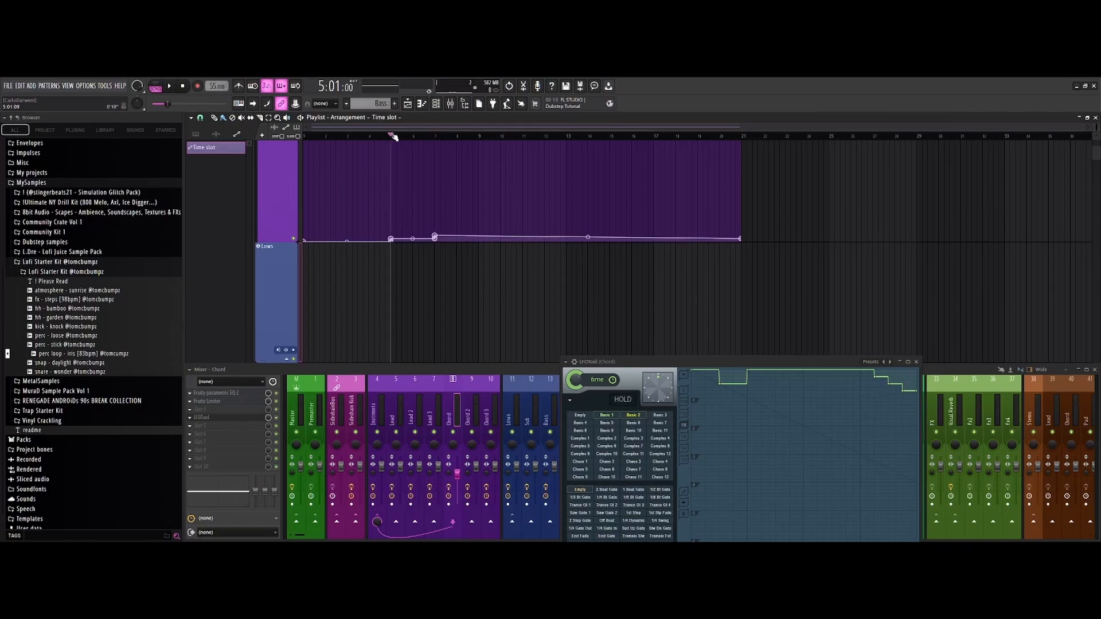
pyautogui.press('space')
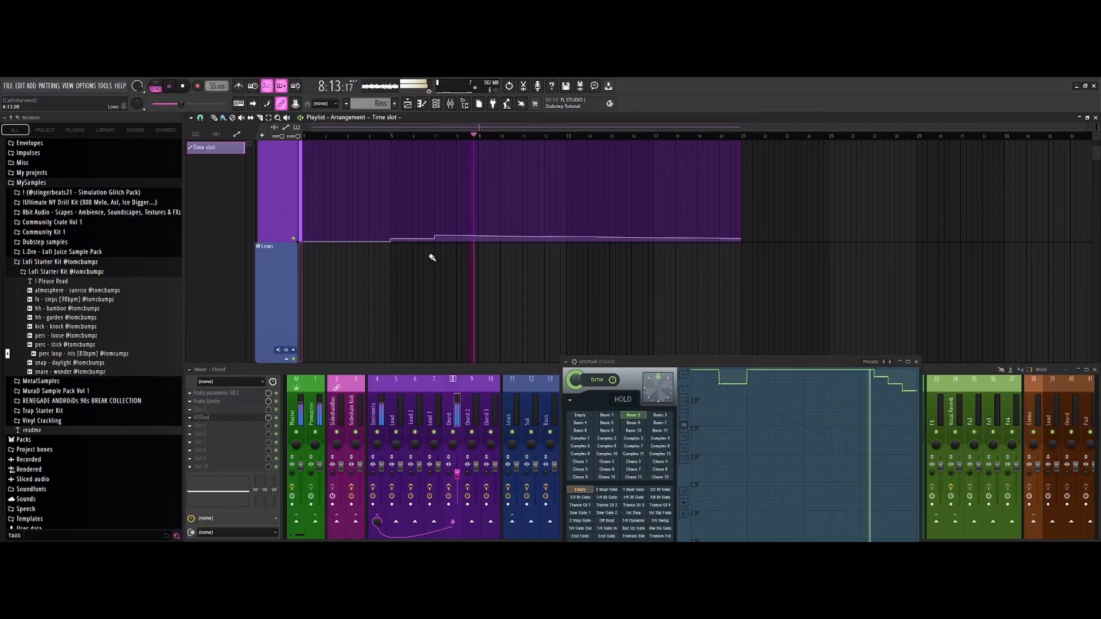
pyautogui.press('space')
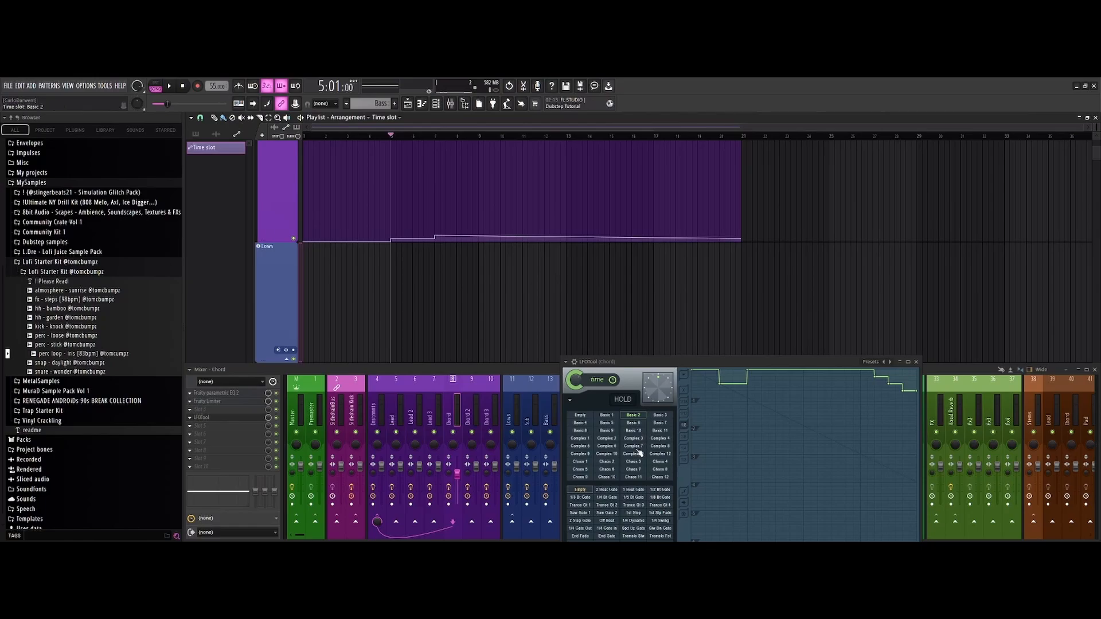
# - Choose the 2 Beat Gate volume slot in Gross Beat and audition it from bar 5
pyautogui.moveTo(684, 360); pyautogui.dragTo(744, 217)
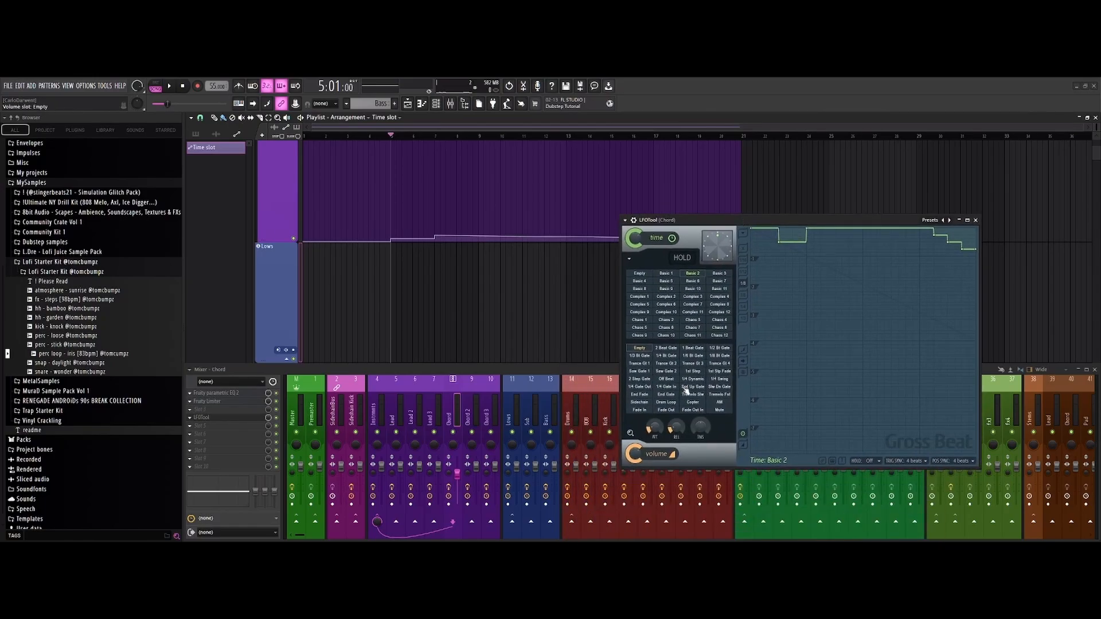
pyautogui.click(674, 349)
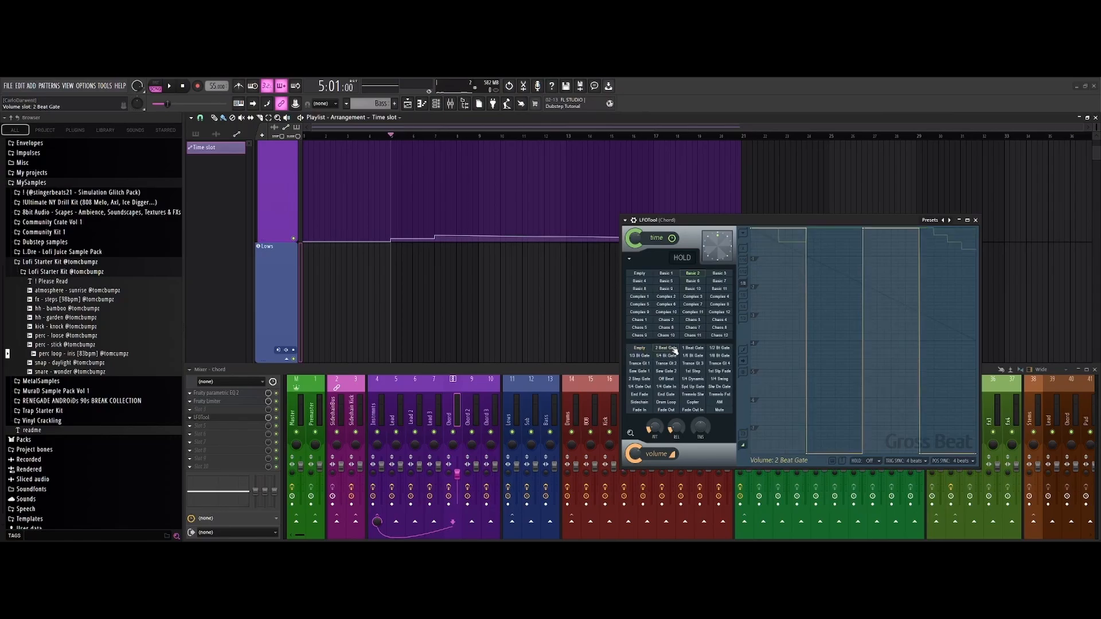
pyautogui.press('space')
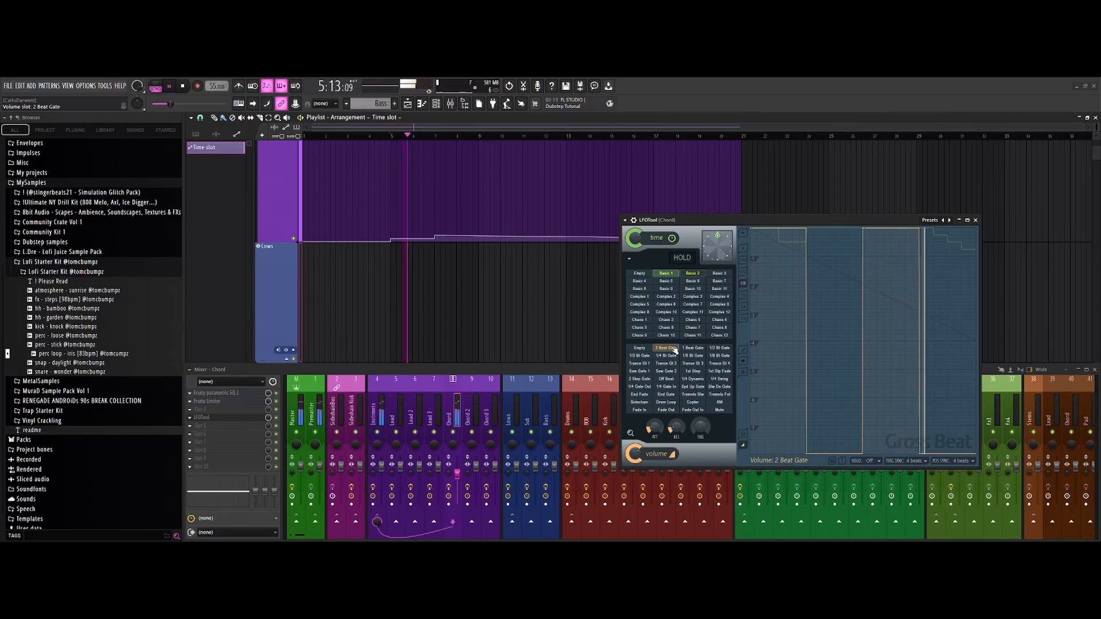
pyautogui.press('space')
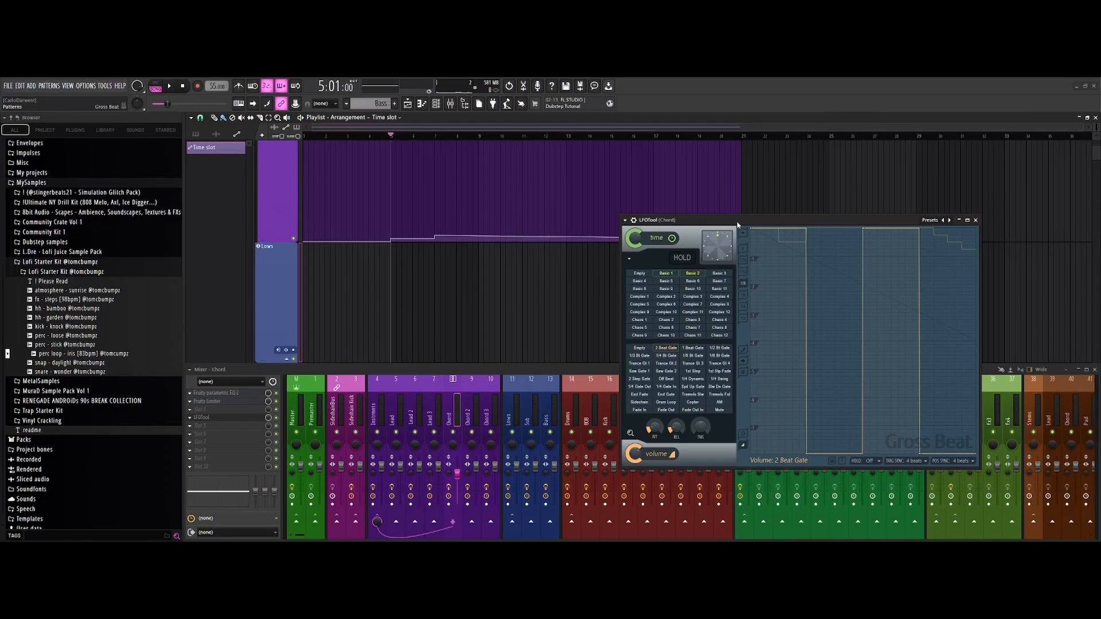
# - Review the Time slot automation clip beside the Gross Beat slots, and close the plugin window
pyautogui.moveTo(738, 226); pyautogui.dragTo(661, 364)
pyautogui.scroll(2, 418, 288)
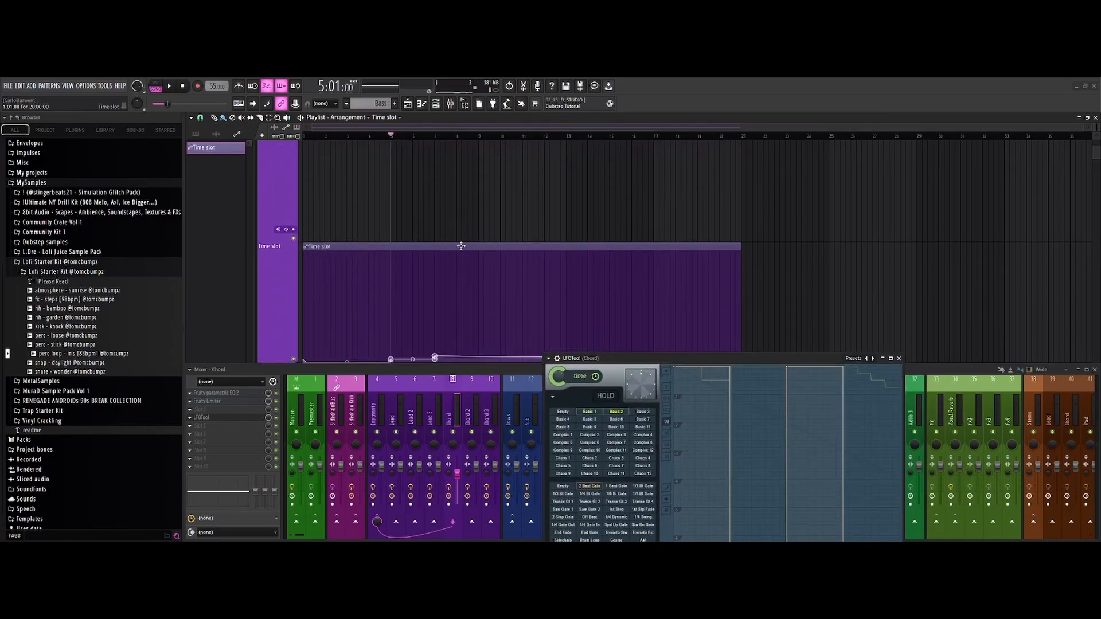
pyautogui.scroll(-4, 461, 246)
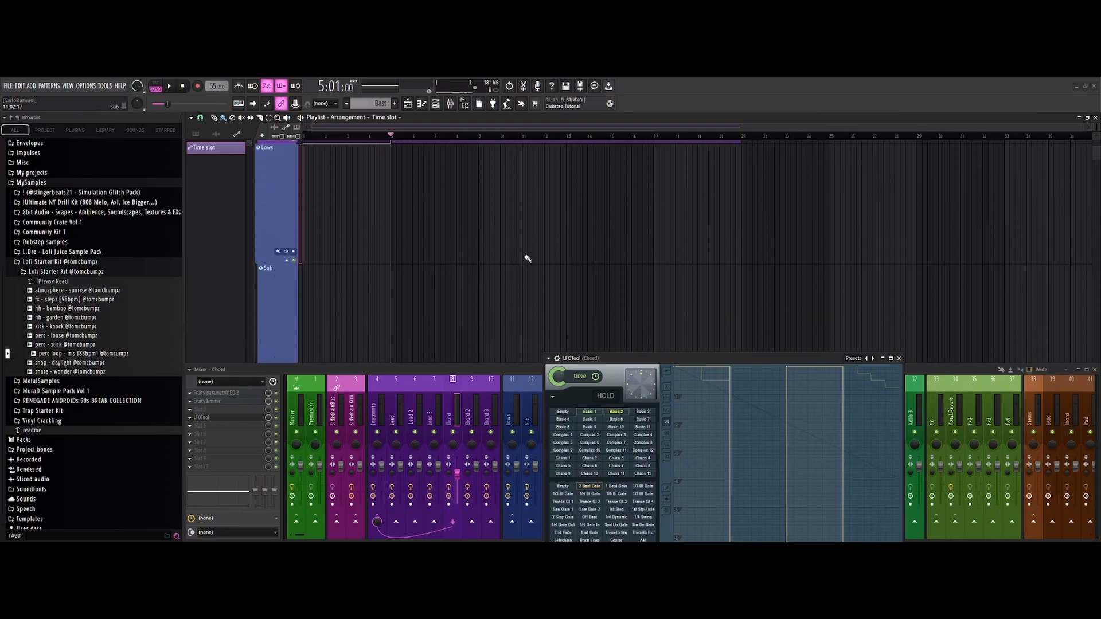
pyautogui.scroll(3, 528, 259)
pyautogui.moveTo(706, 361); pyautogui.dragTo(755, 273)
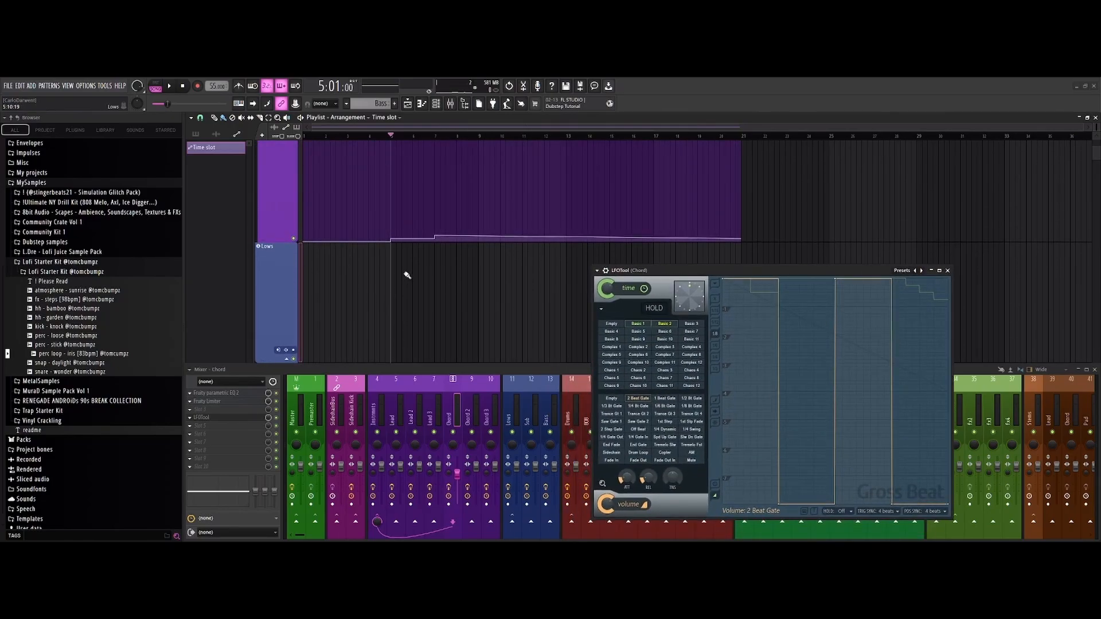
pyautogui.scroll(2, 469, 302)
pyautogui.scroll(-2, 631, 243)
pyautogui.scroll(2, 815, 233)
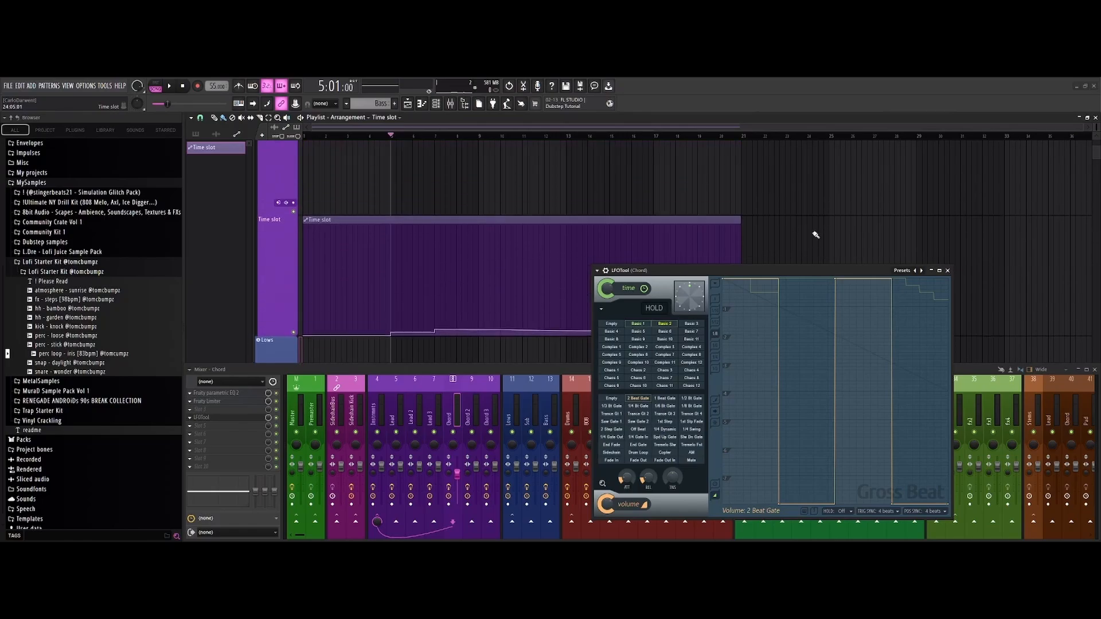
pyautogui.scroll(-2, 817, 230)
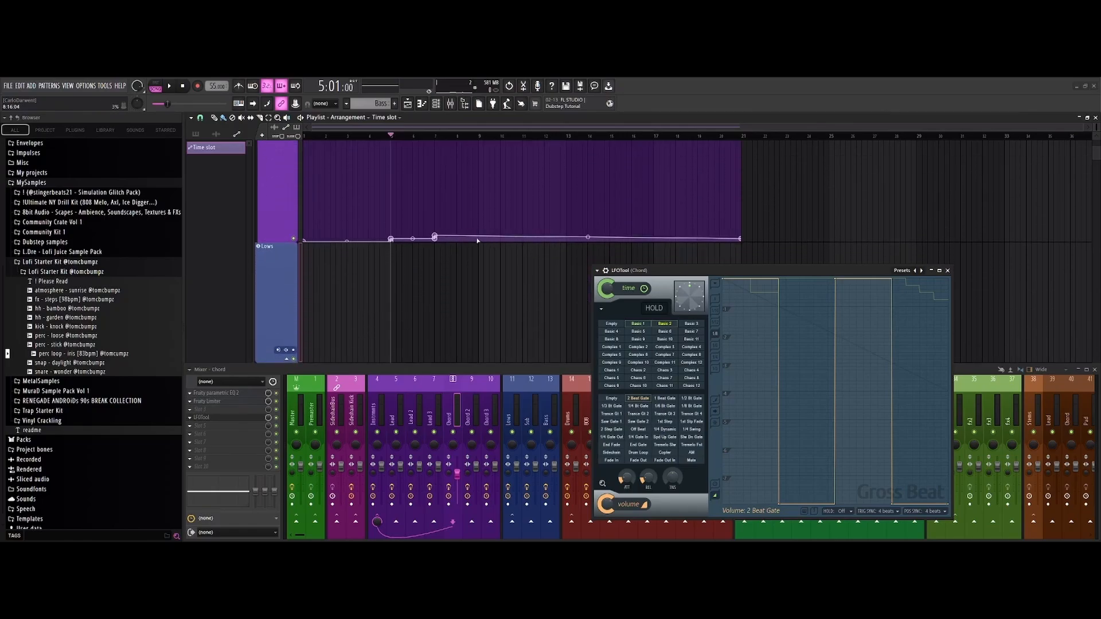
pyautogui.moveTo(851, 273); pyautogui.dragTo(792, 279)
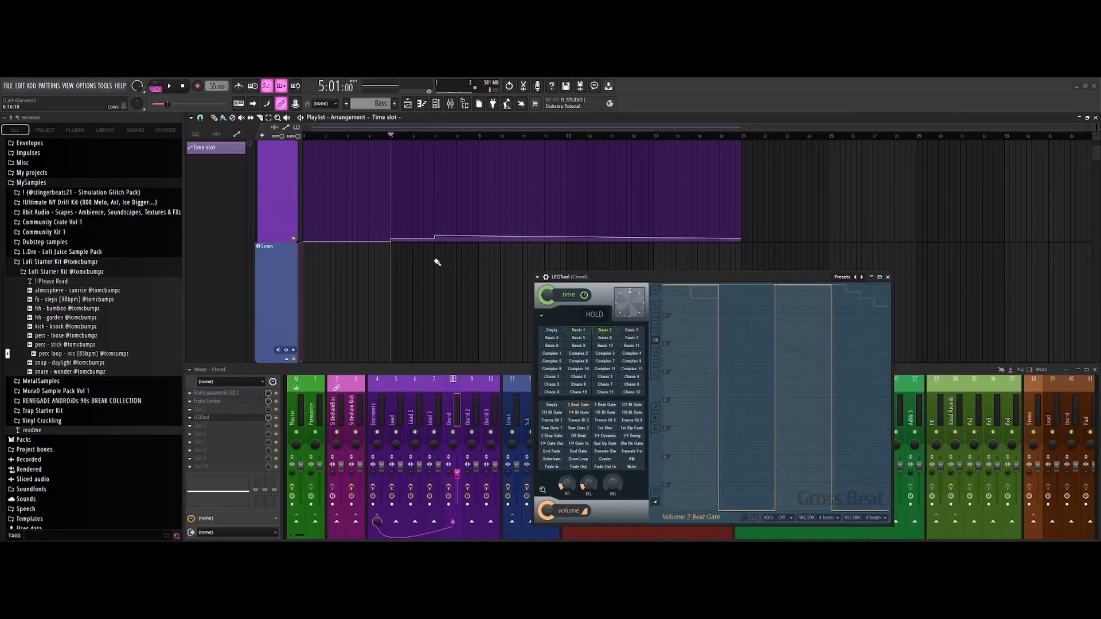
pyautogui.moveTo(392, 240)
pyautogui.scroll(-3, 875, 203)
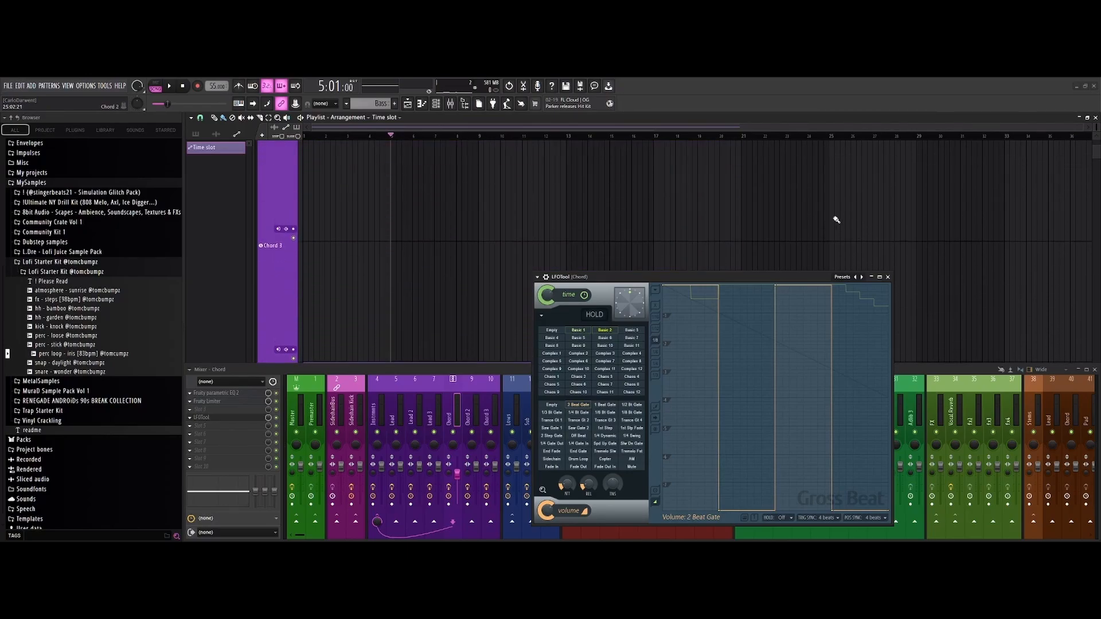
pyautogui.scroll(2, 736, 232)
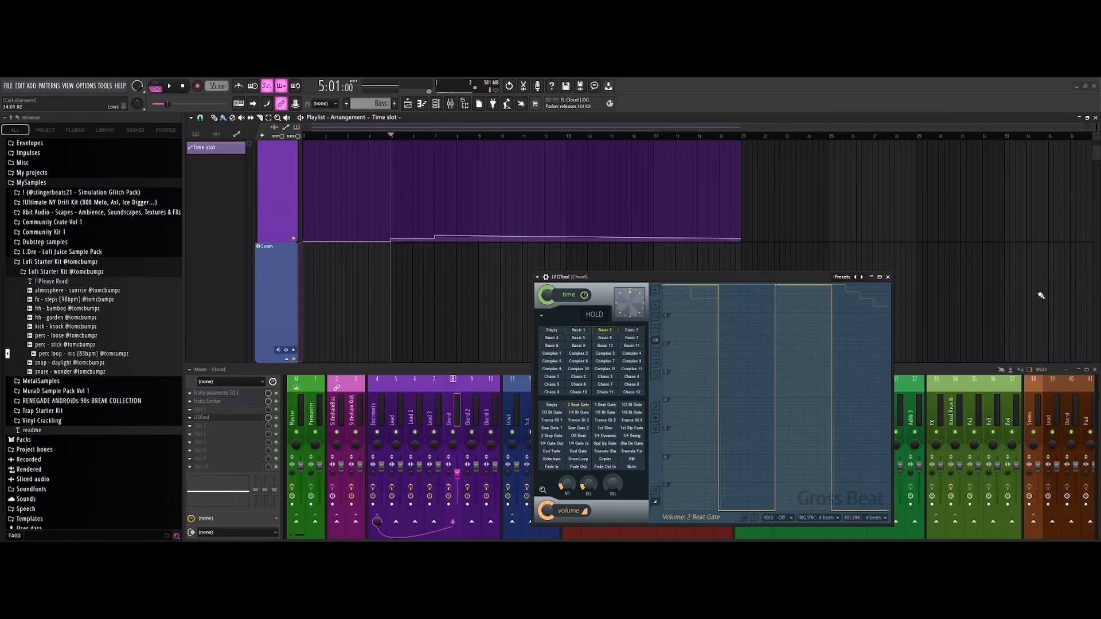
pyautogui.click(888, 278)
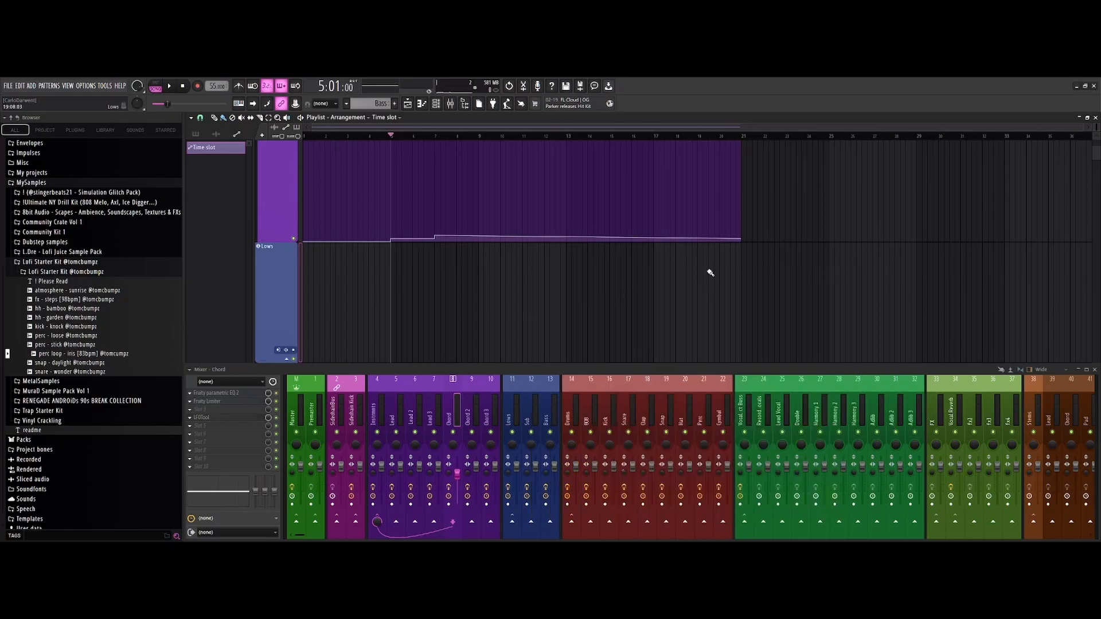
# - Add a point at bar 9 of the Time slot automation and lower it to 0%
pyautogui.scroll(-5, 709, 273)
pyautogui.scroll(3, 481, 287)
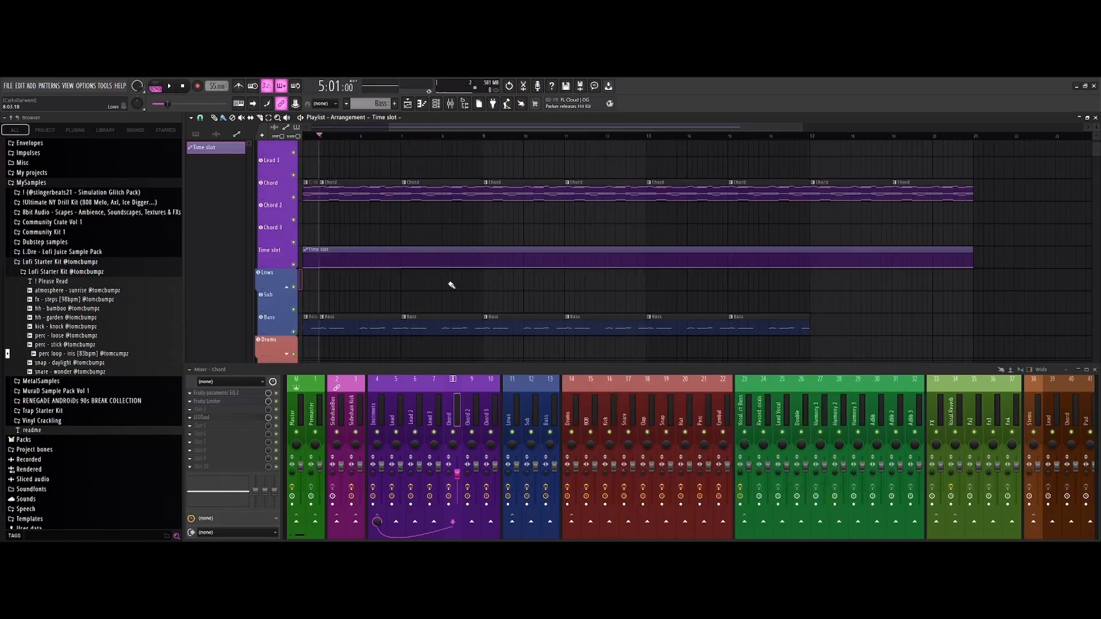
pyautogui.scroll(6, 493, 278)
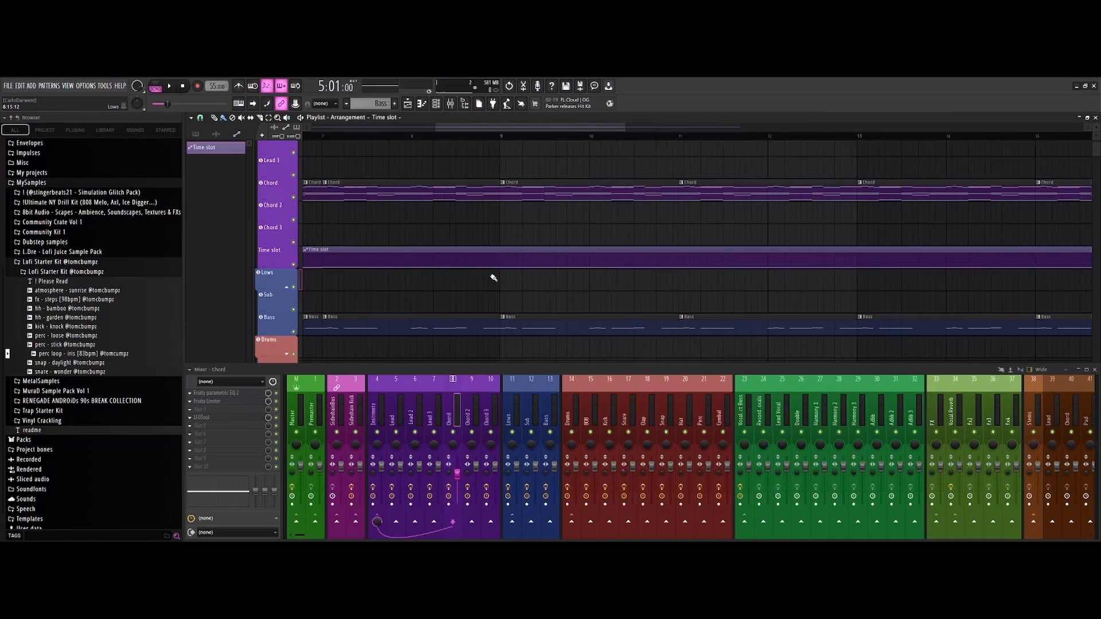
pyautogui.scroll(2, 504, 278)
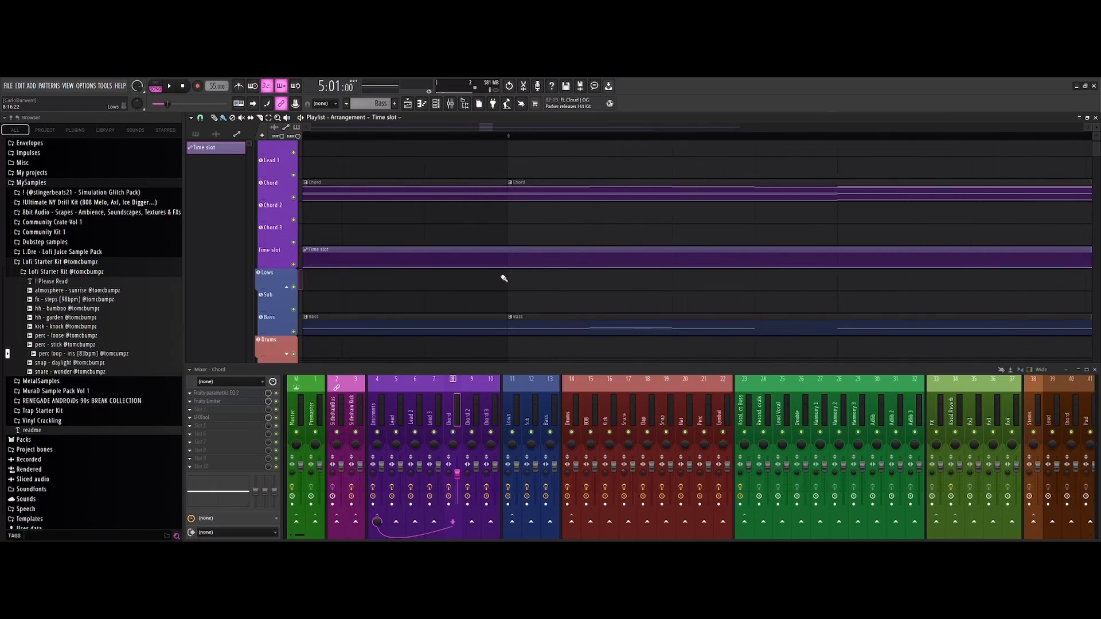
pyautogui.scroll(4, 504, 277)
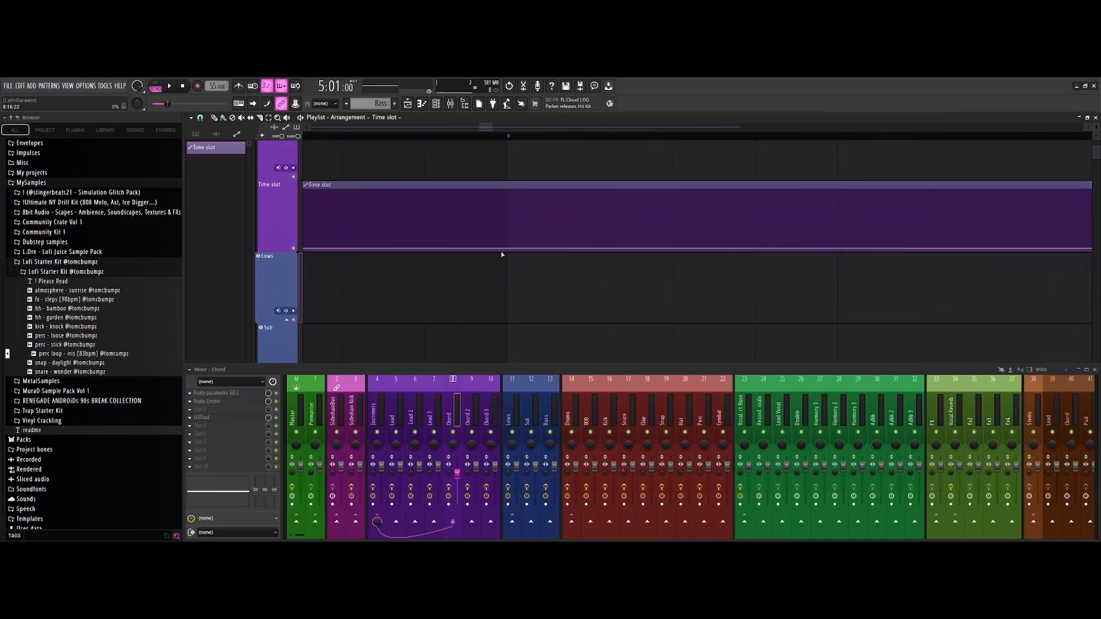
pyautogui.moveTo(506, 243); pyautogui.dragTo(508, 254)
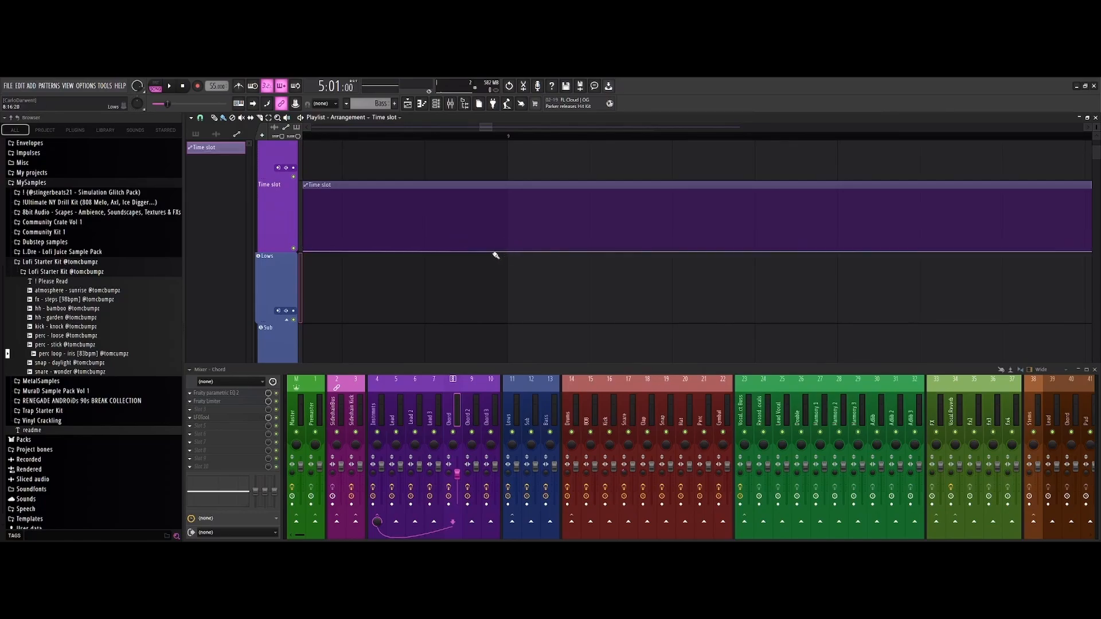
# - Add a second point at bar 9 with the bar 7 point's 6% value to hold the level until the drop
pyautogui.scroll(3, 457, 295)
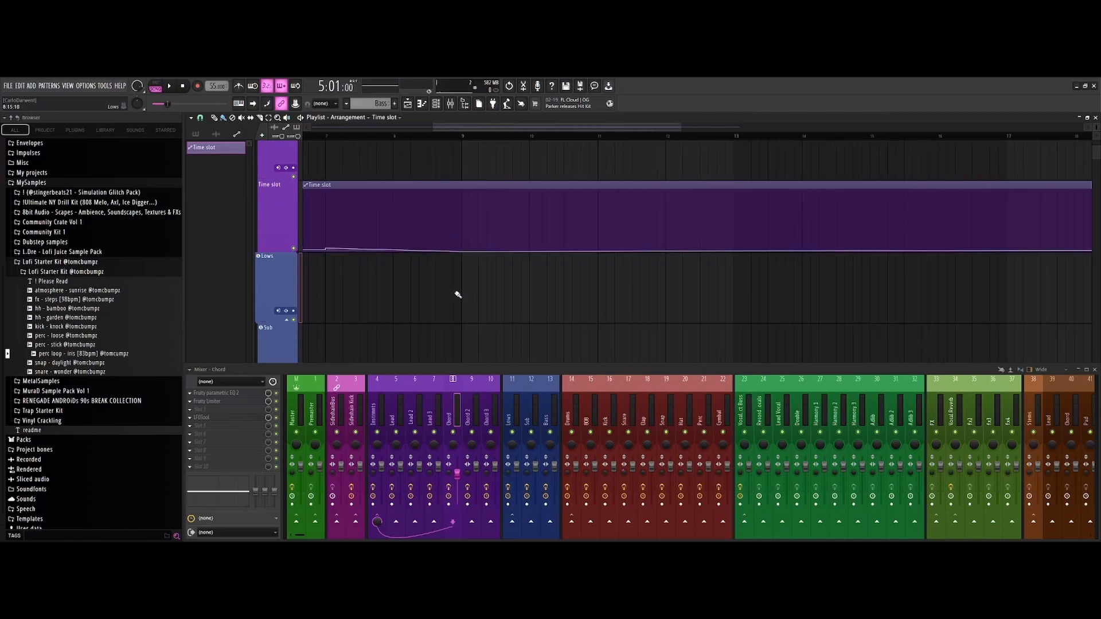
pyautogui.scroll(-1, 457, 295)
pyautogui.scroll(3, 346, 248)
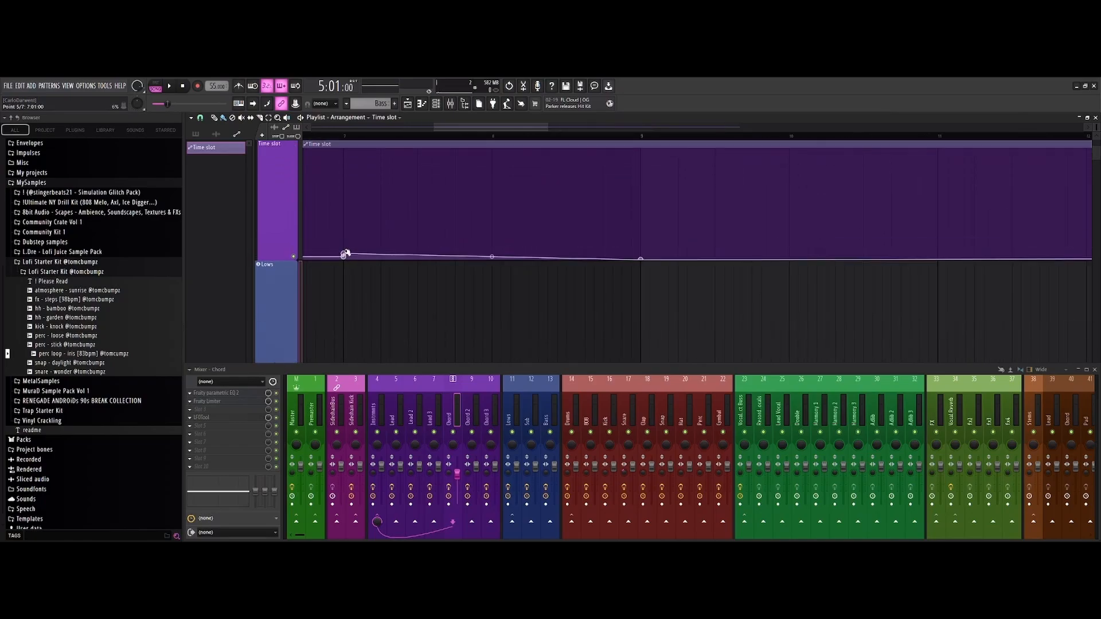
pyautogui.rightClick(641, 253)
pyautogui.click(684, 296)
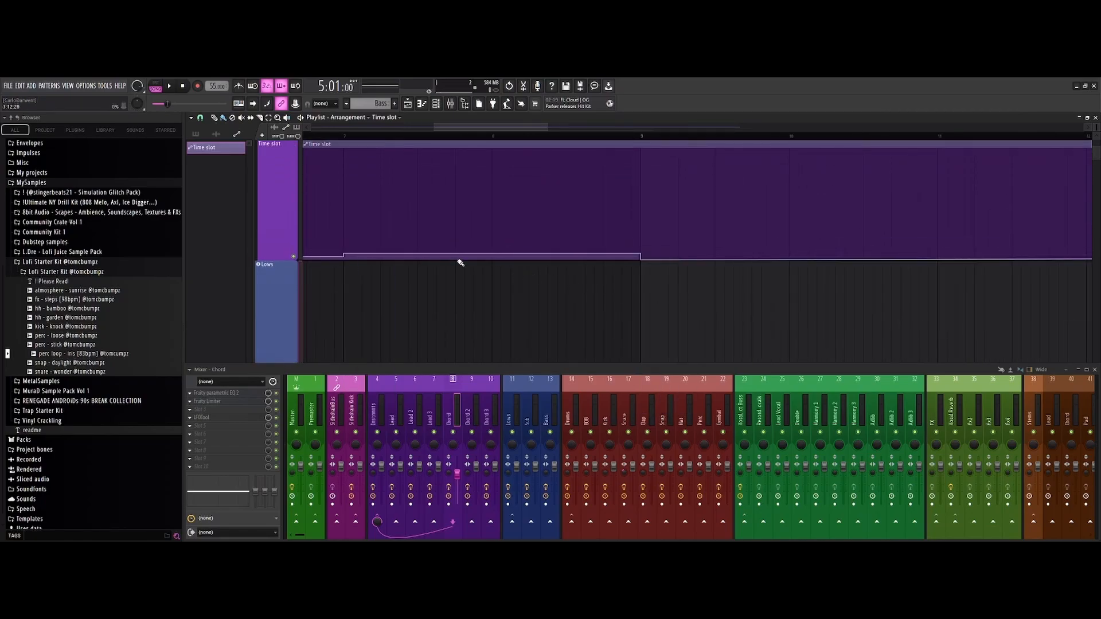
# - Lower the Time slot automation's end point at bar 21 to 0%
pyautogui.scroll(-4, 710, 298)
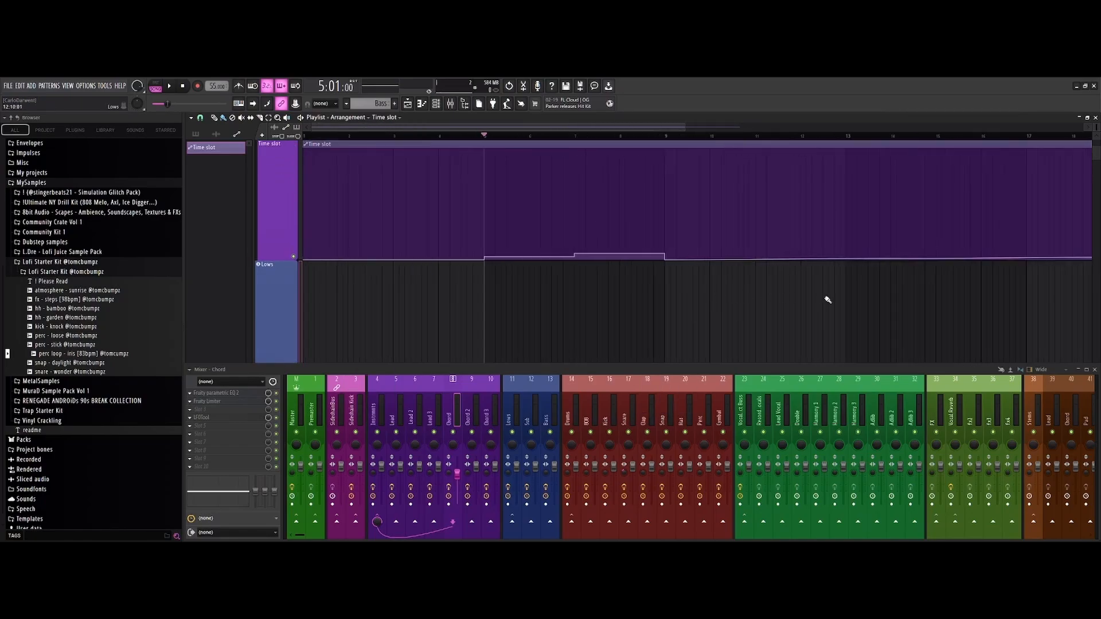
pyautogui.scroll(-2, 828, 300)
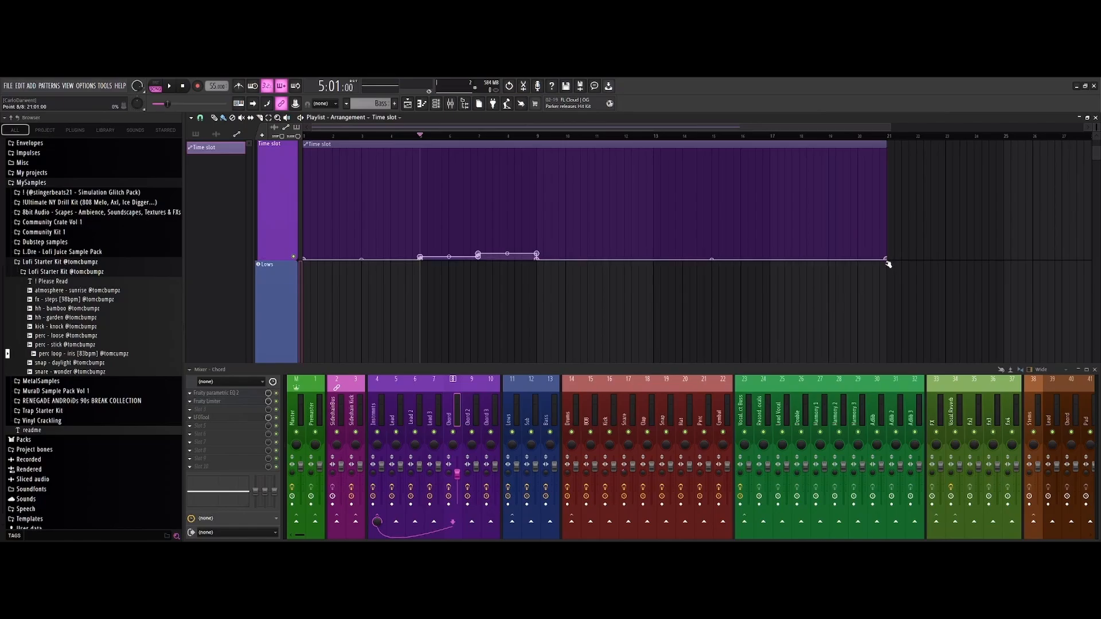
# - Shorten the Time slot automation clip in the playlist so it ends at bar 9
pyautogui.moveTo(886, 145); pyautogui.dragTo(537, 145)
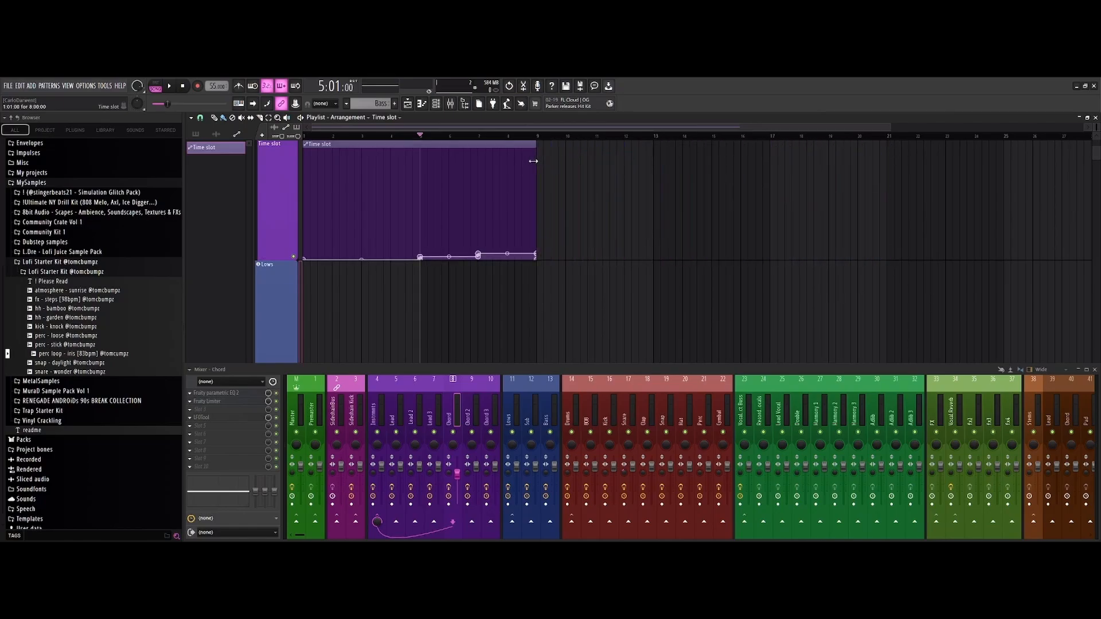
pyautogui.scroll(-1, 613, 251)
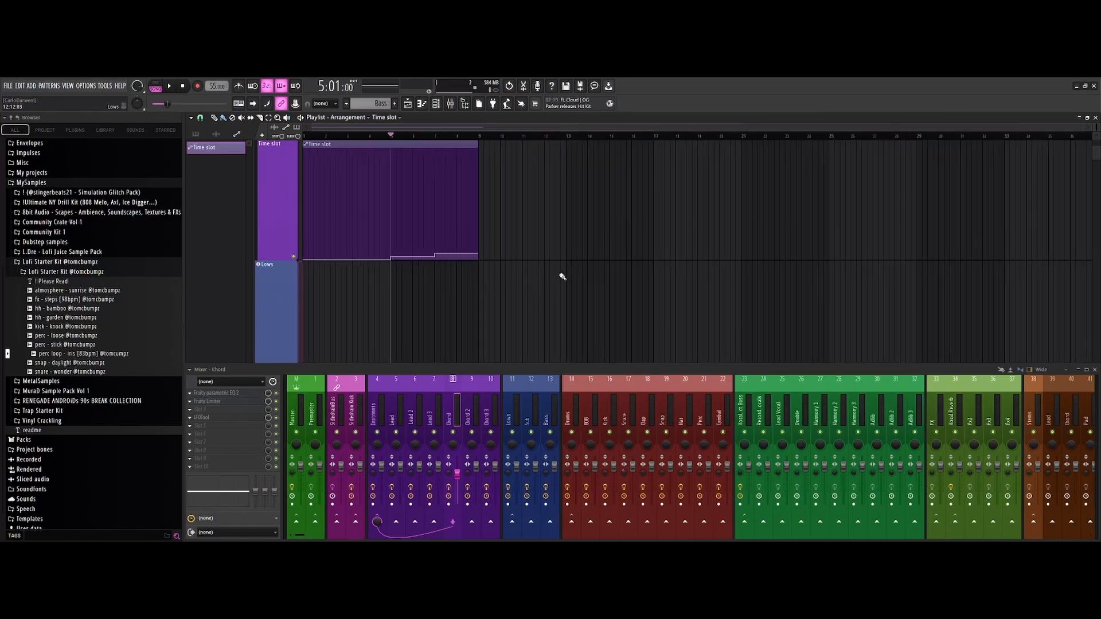
pyautogui.scroll(1, 563, 276)
pyautogui.scroll(-1, 559, 275)
pyautogui.scroll(-1, 605, 269)
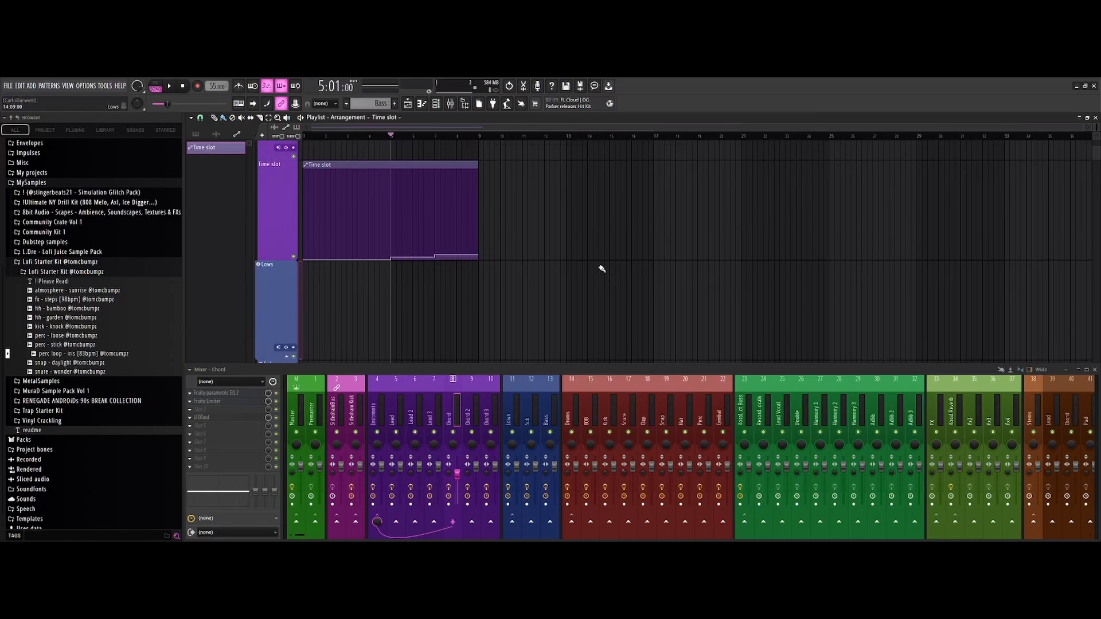
pyautogui.scroll(-2, 599, 270)
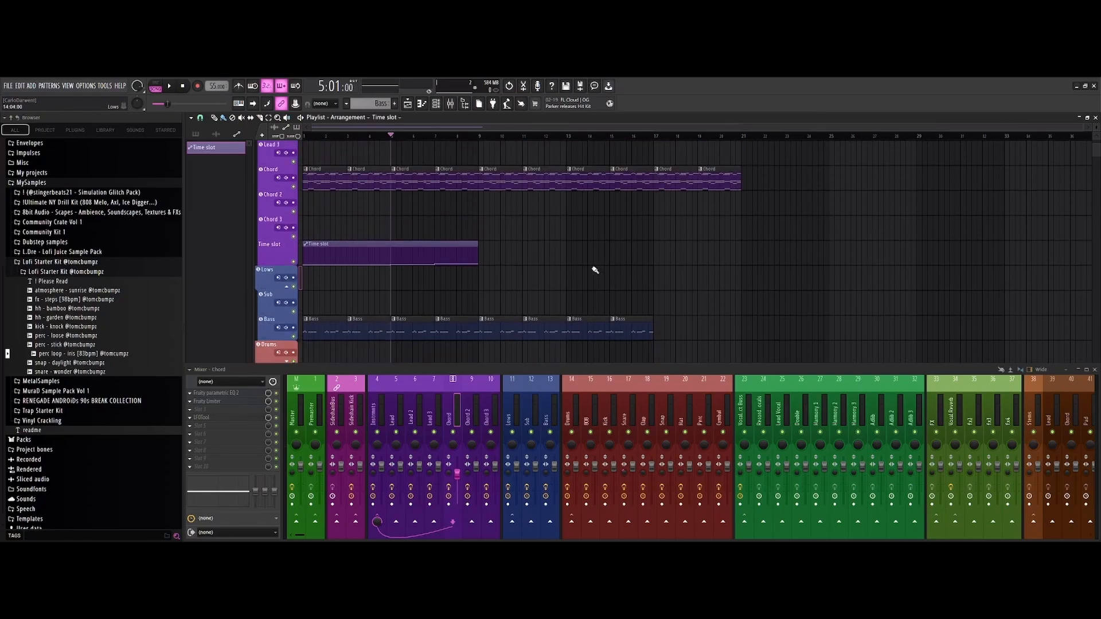
# - Play the arrangement across the bar 9 transition and check the chord track's Gross Beat slots between playbacks
pyautogui.press('space')
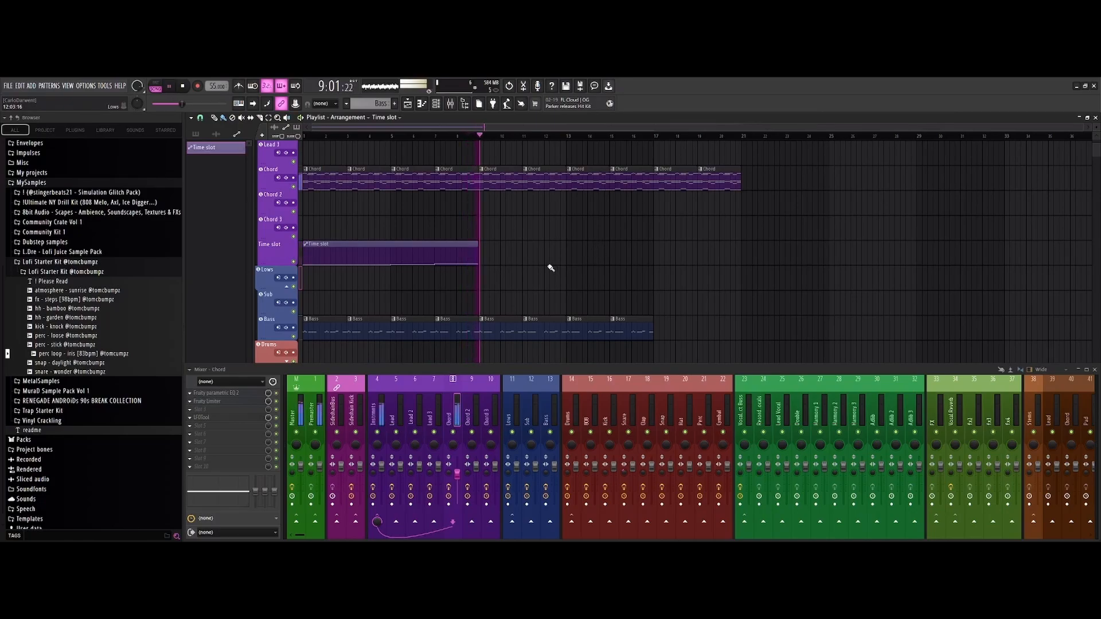
pyautogui.press('space')
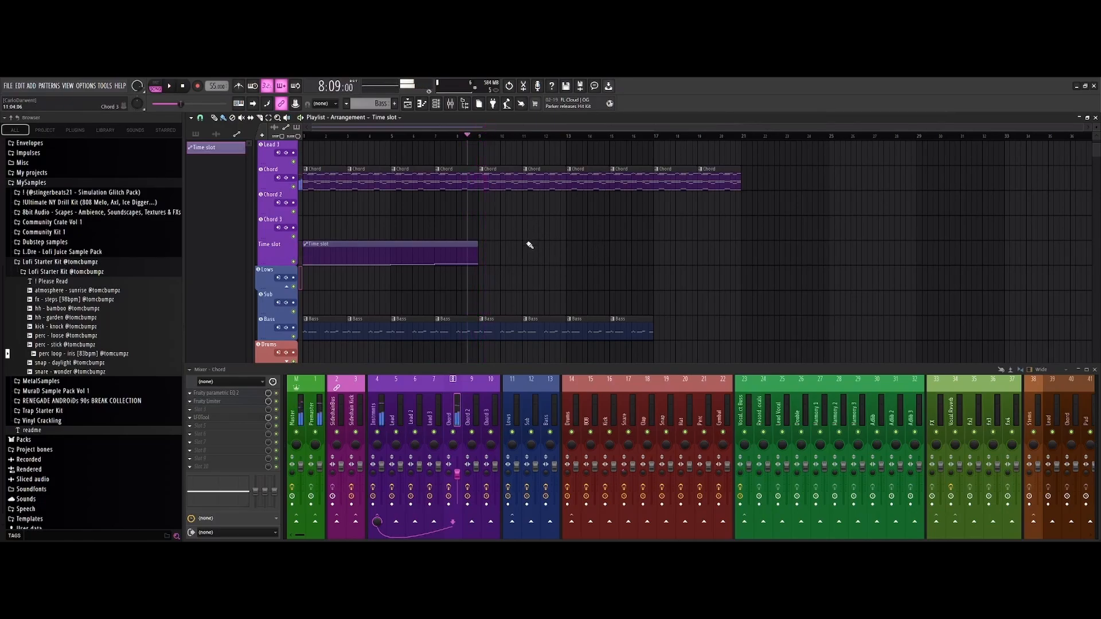
pyautogui.click(206, 418)
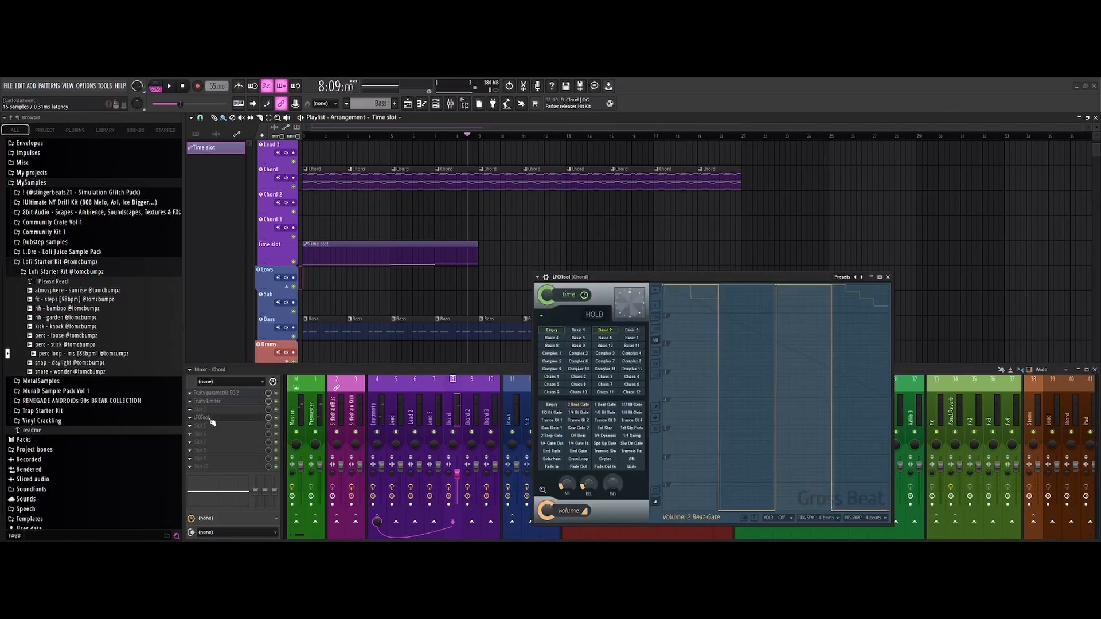
pyautogui.click(887, 277)
pyautogui.press('space')
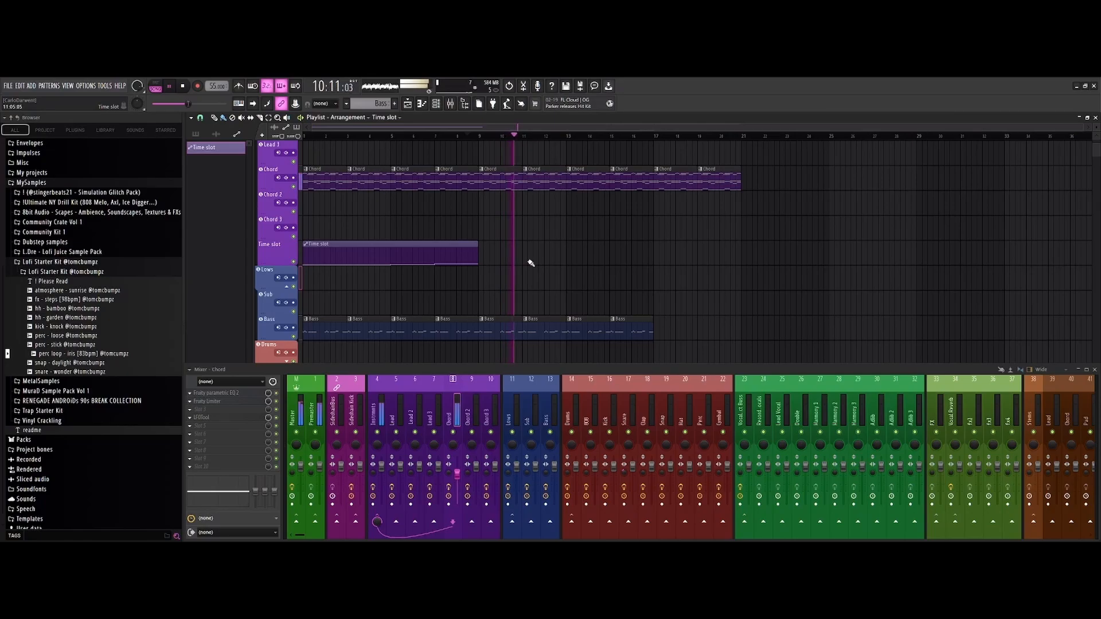
pyautogui.press('space')
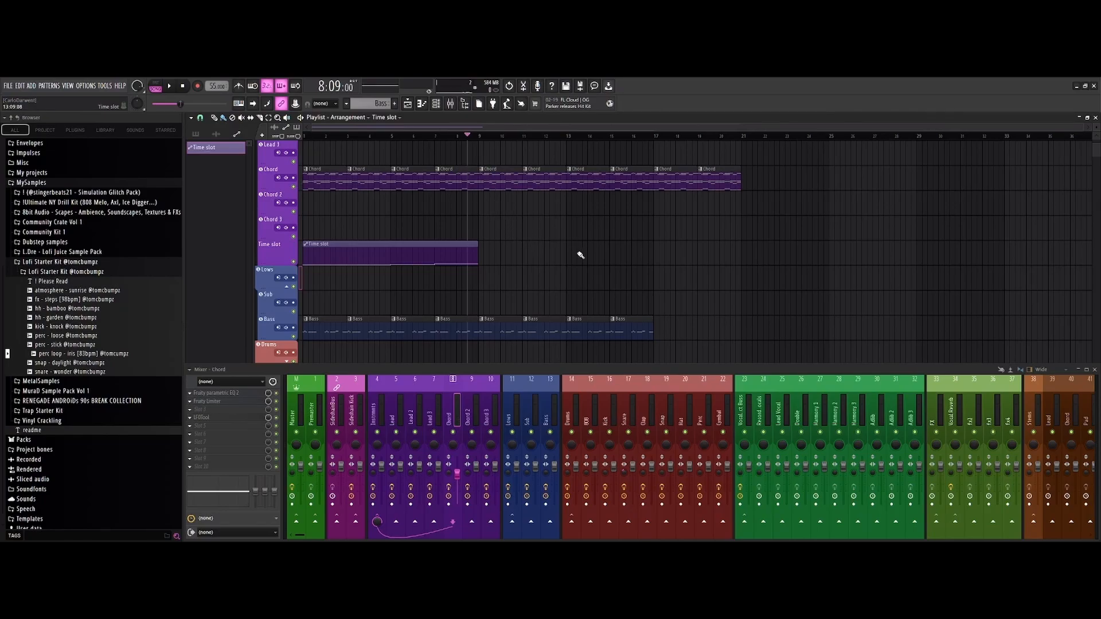
# - Create a new pattern named Drums
pyautogui.press('F4')
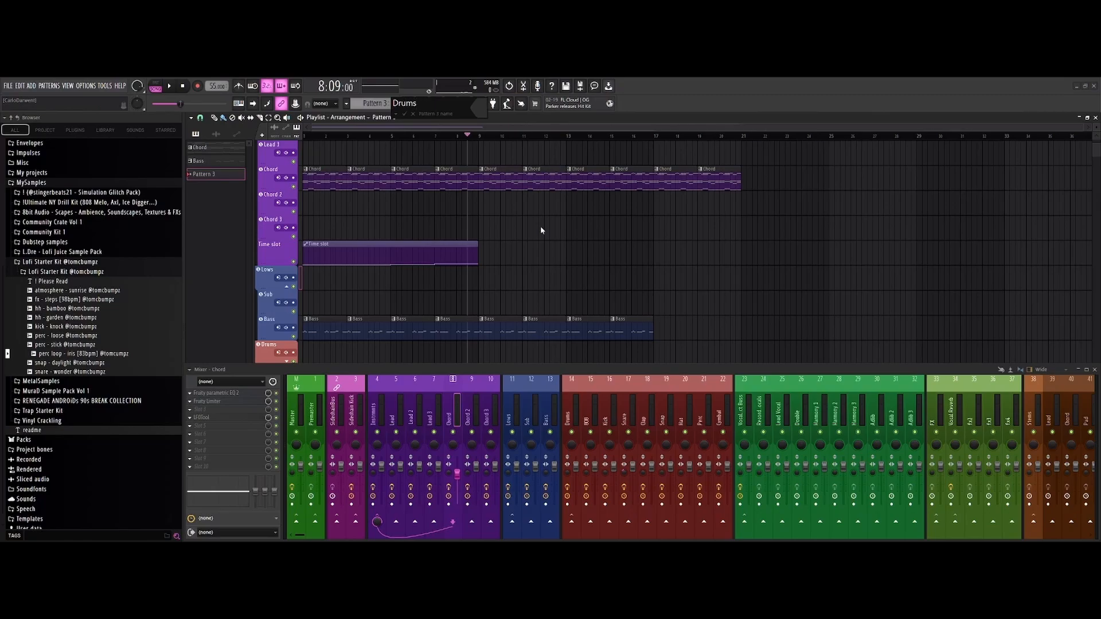
pyautogui.write('Drums')
pyautogui.press('Return')
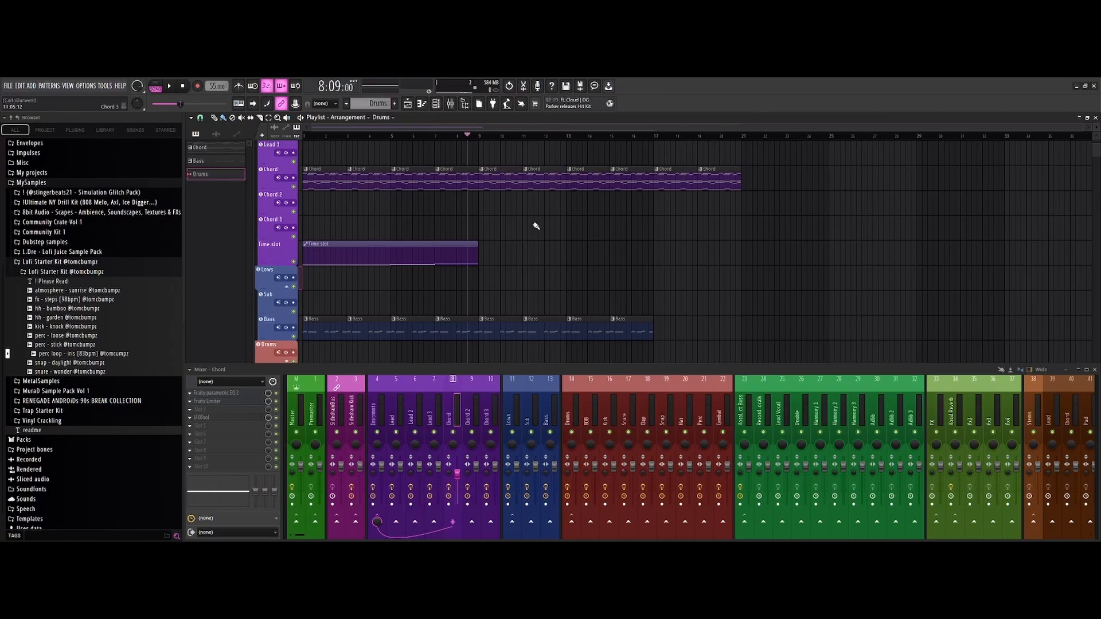
# - Show the Drums channel group in the channel rack beside the arrangement, with the playhead set to bar 9
pyautogui.click(436, 105)
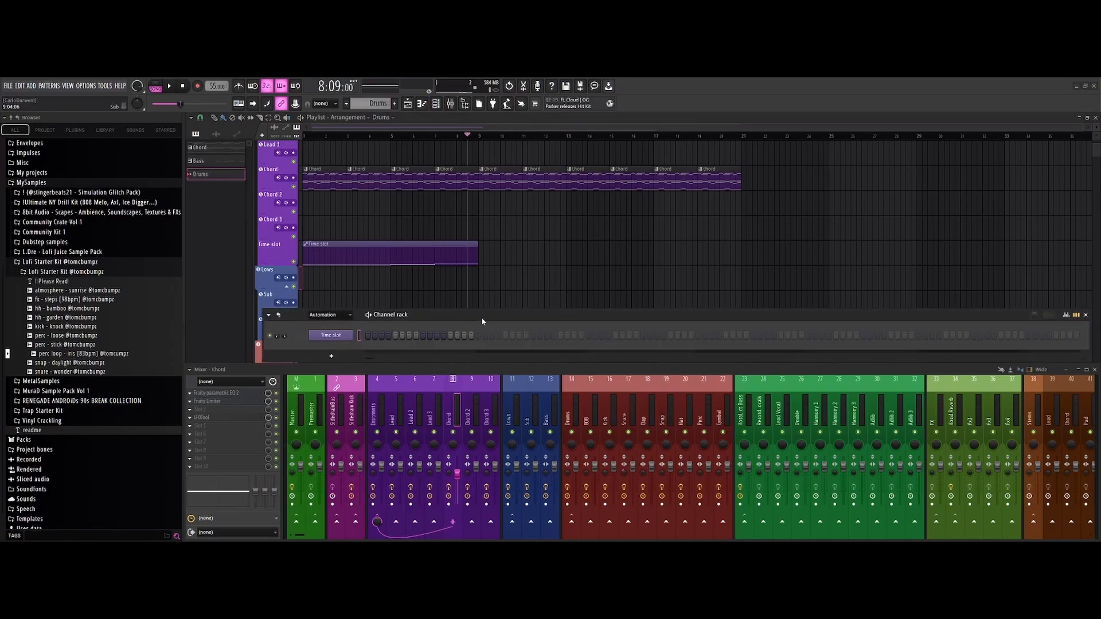
pyautogui.click(481, 138)
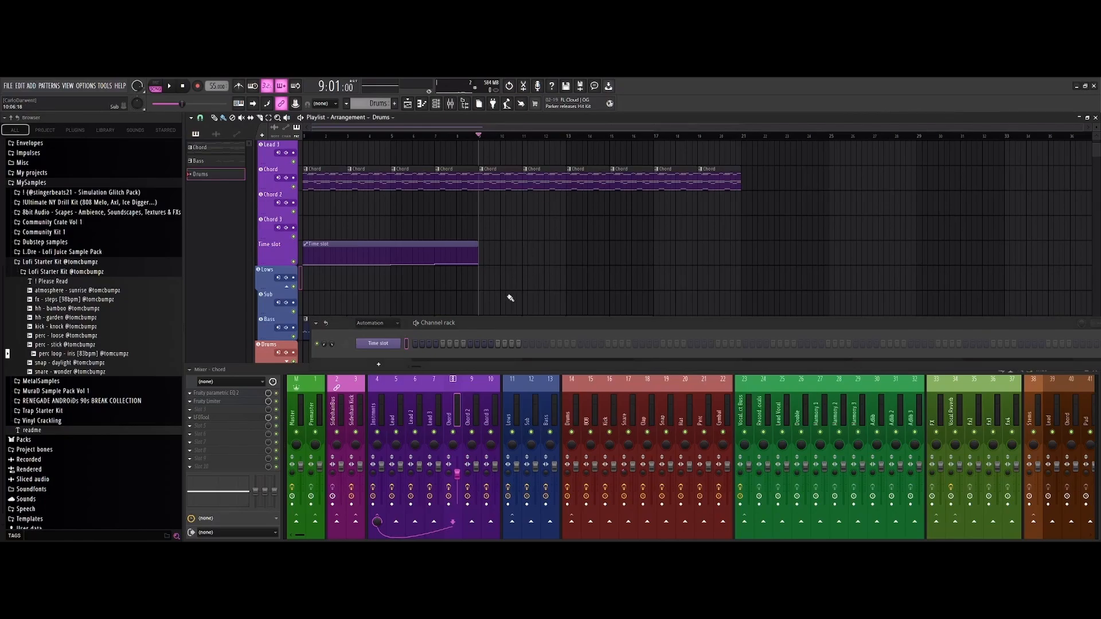
pyautogui.click(391, 323)
pyautogui.click(383, 352)
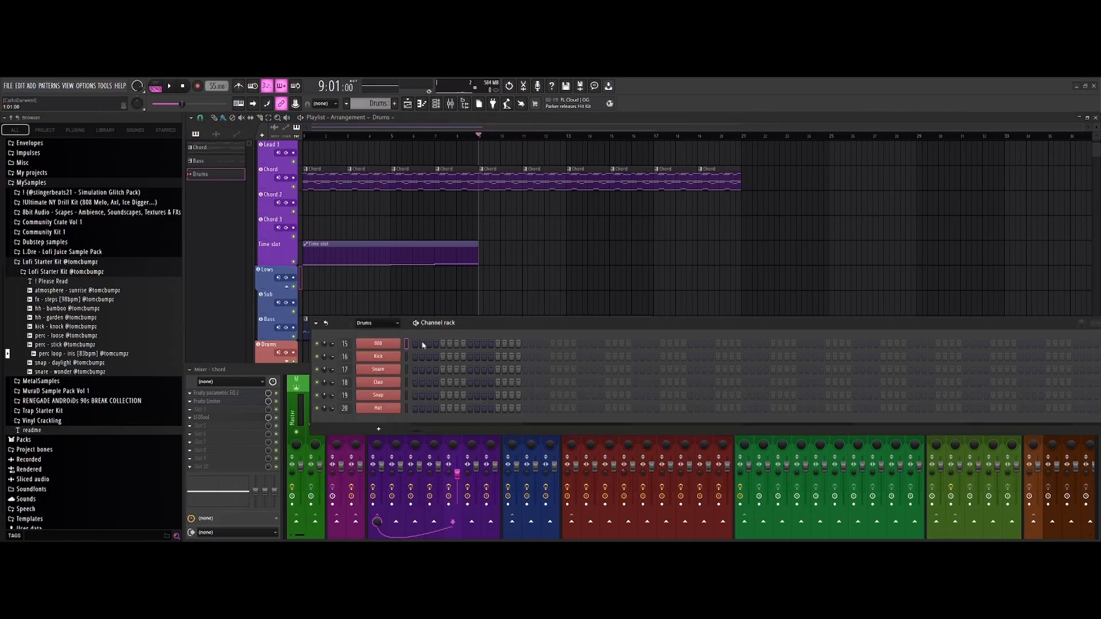
pyautogui.moveTo(489, 328); pyautogui.dragTo(704, 276)
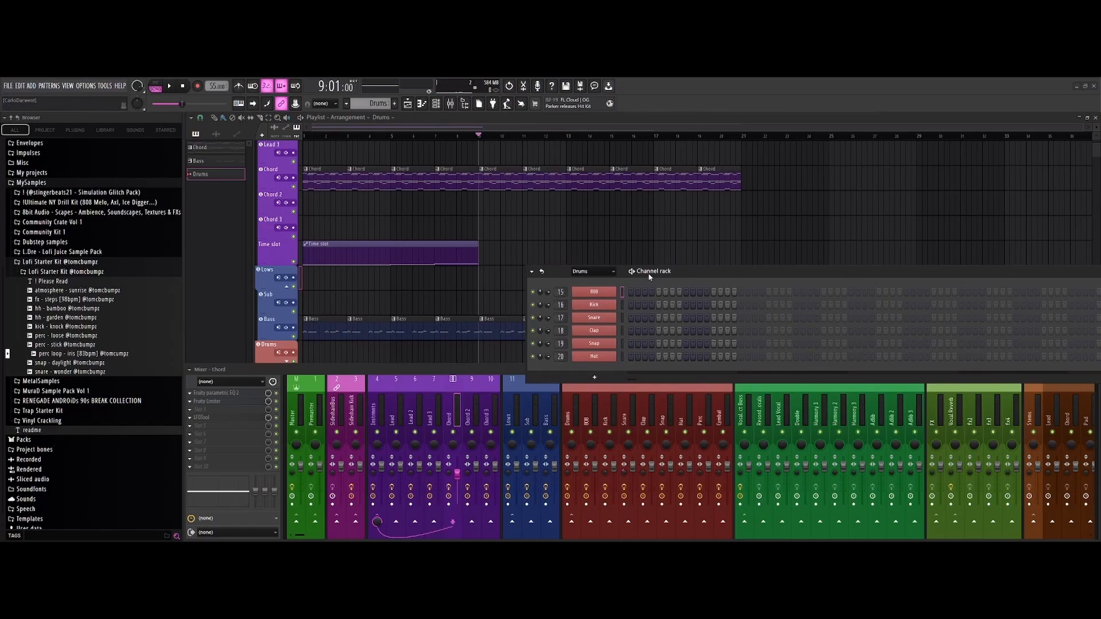
pyautogui.moveTo(705, 275); pyautogui.dragTo(779, 288)
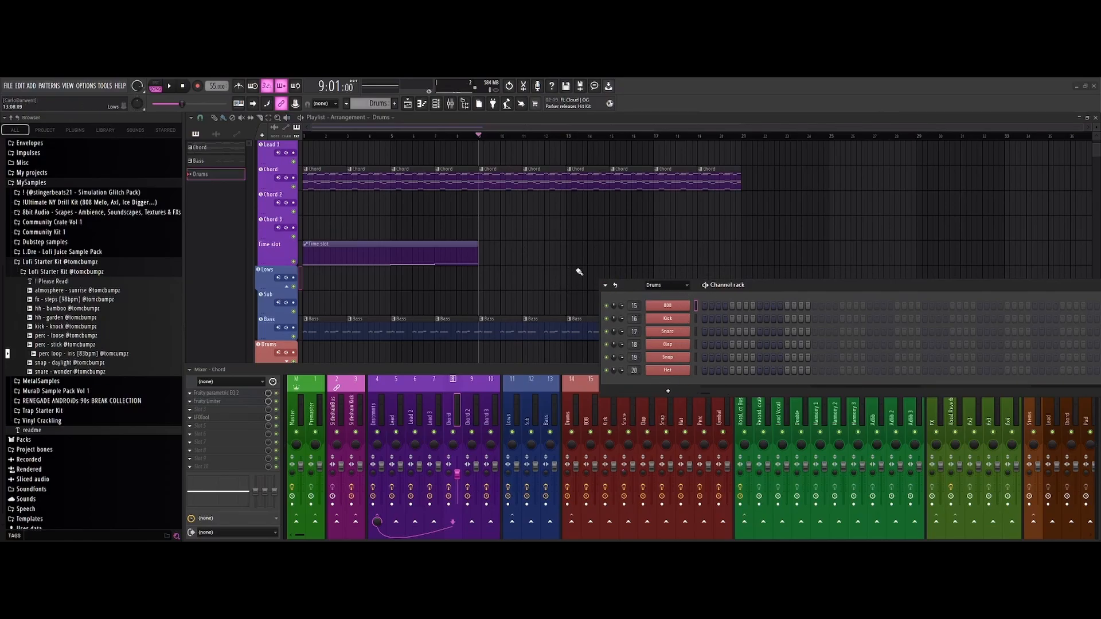
# - Place the Drums pattern at bar 9 on the 808 track and program kicks on steps 1, 4, 5, 8 and 9
pyautogui.scroll(-3, 579, 272)
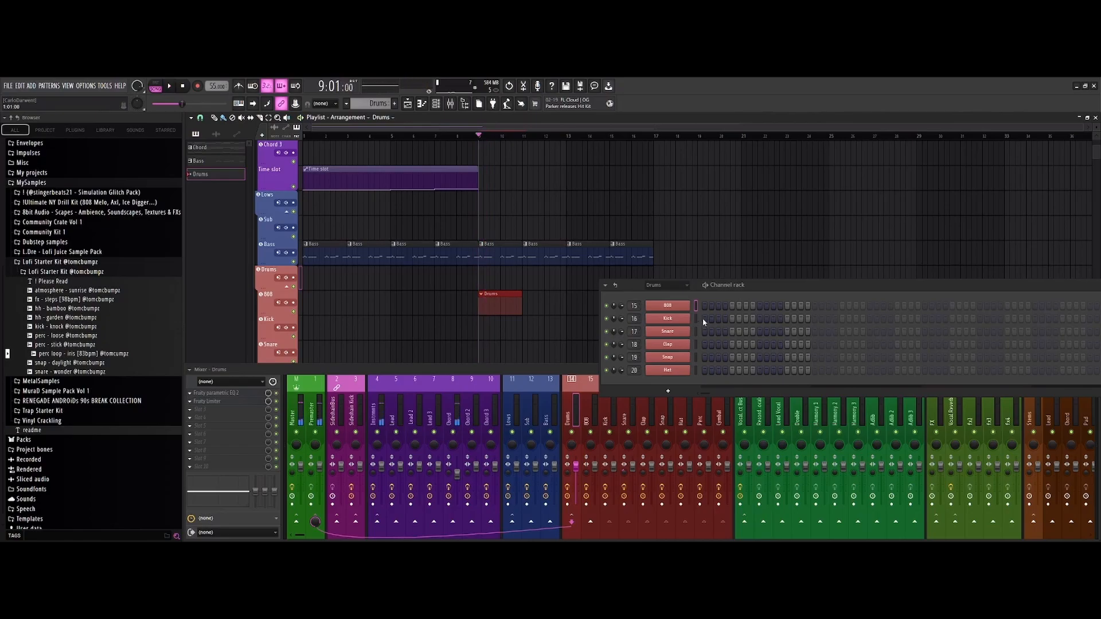
pyautogui.click(705, 319)
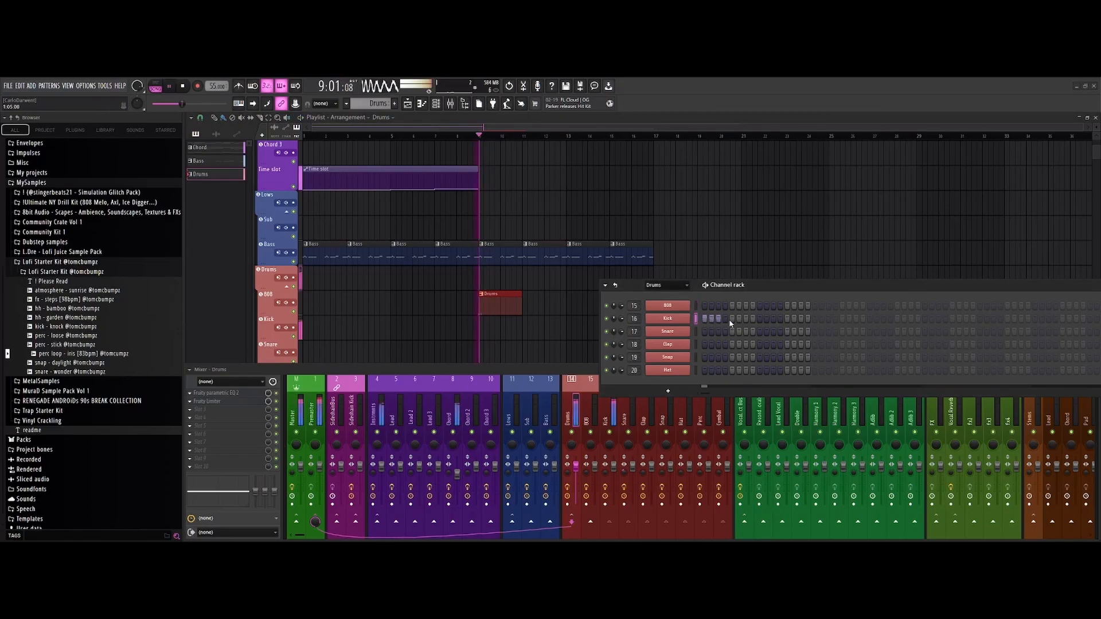
pyautogui.press('space')
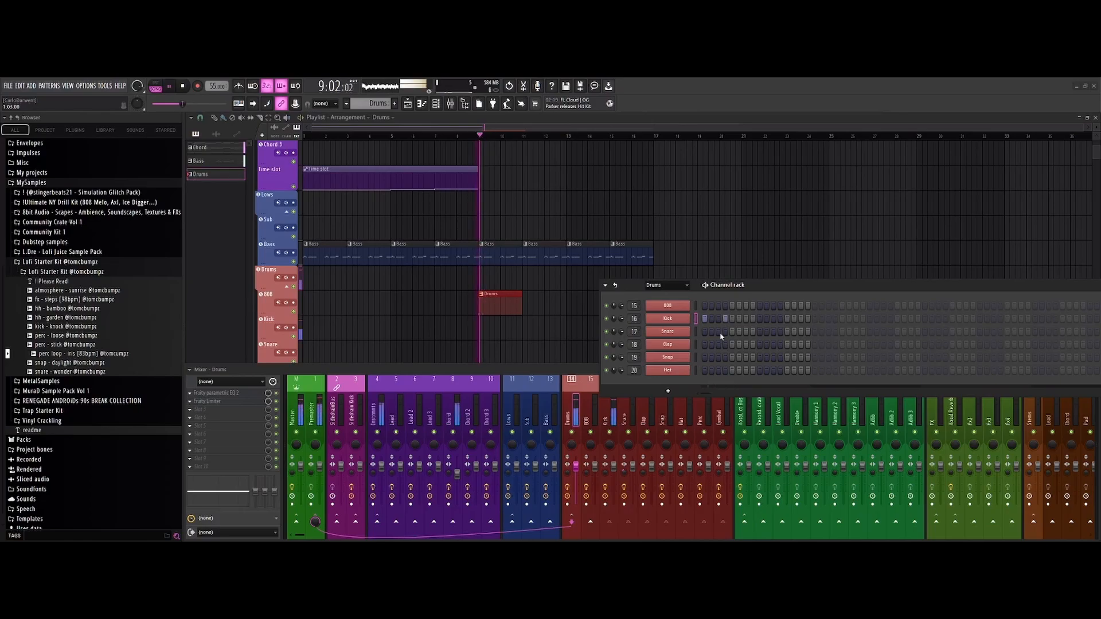
pyautogui.press('space')
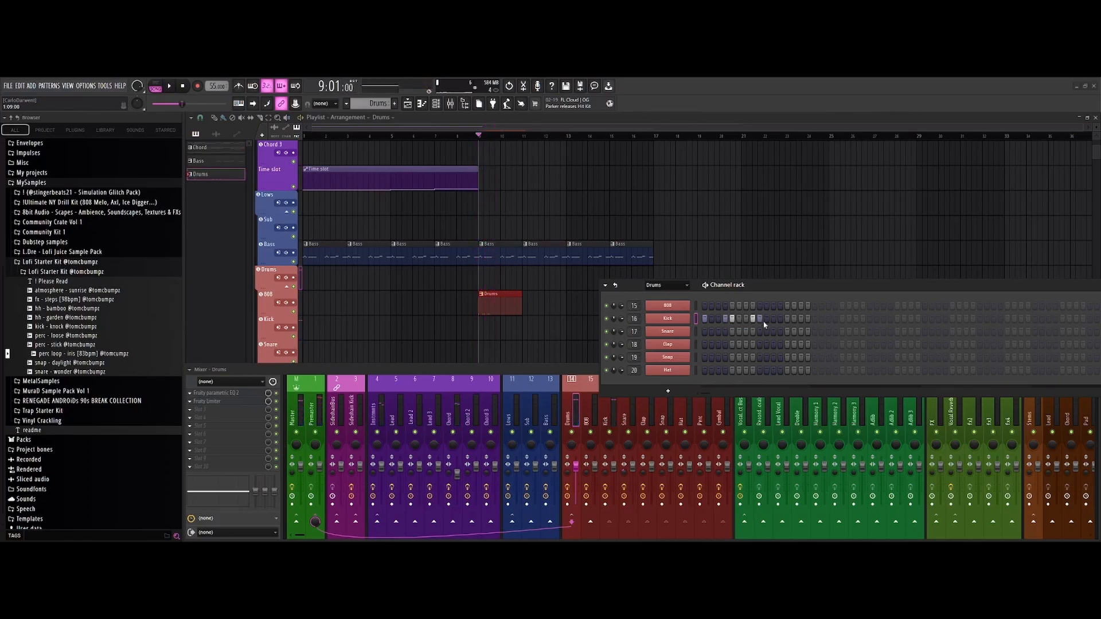
pyautogui.press('space')
pyautogui.press('space')
pyautogui.click(760, 319)
pyautogui.press('space')
pyautogui.press('space')
# - Complete the Kick row with hits on steps 13 and 16, checking it against the playing arrangement
pyautogui.click(788, 319)
pyautogui.click(815, 319)
pyautogui.press('space')
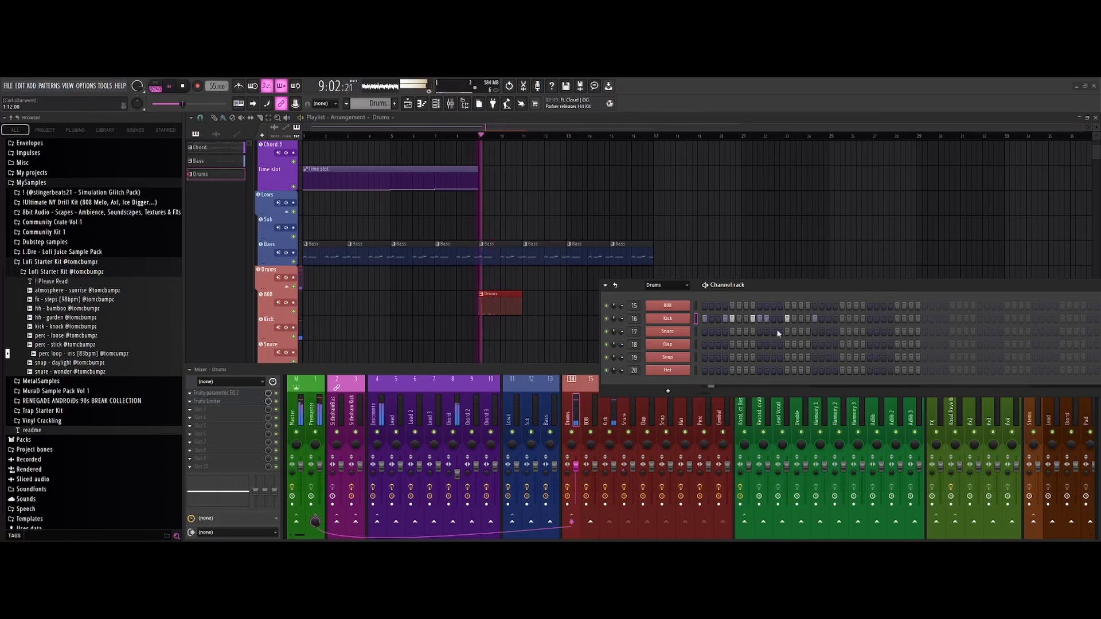
pyautogui.click(808, 319)
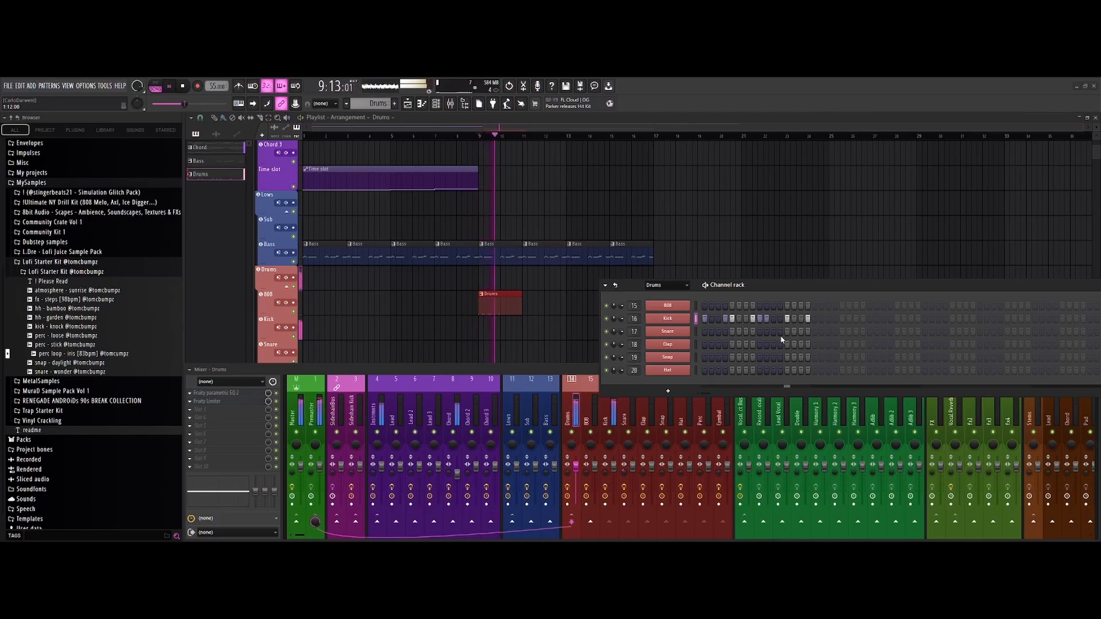
pyautogui.press('space')
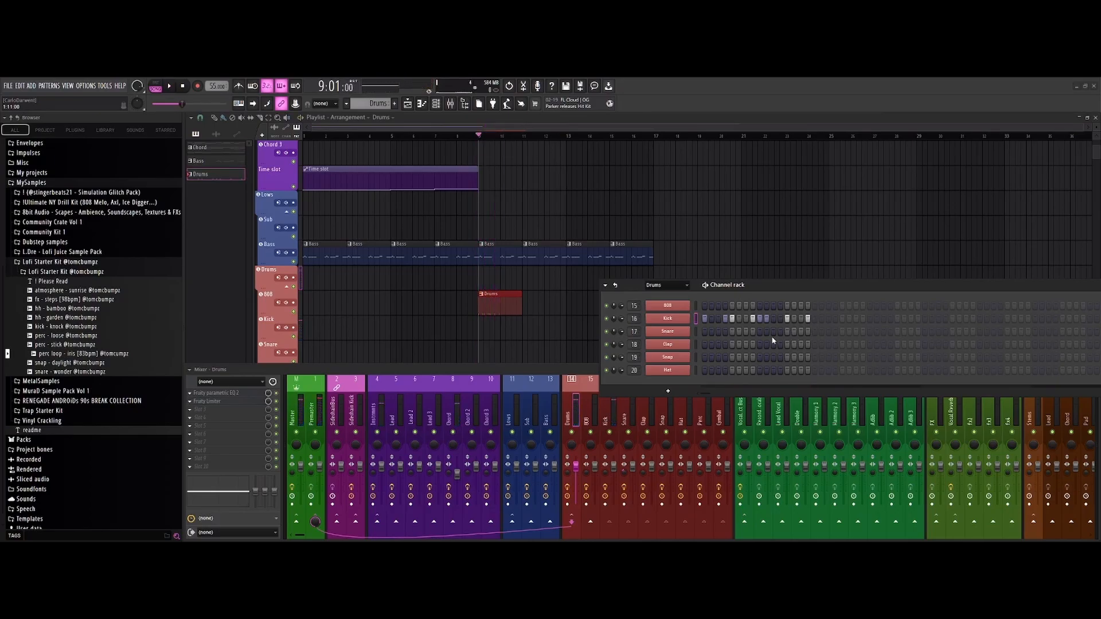
# - Fill the Hat row with a hit on every second step and play it with the kick
pyautogui.rightClick(687, 374)
pyautogui.click(811, 382)
pyautogui.press('space')
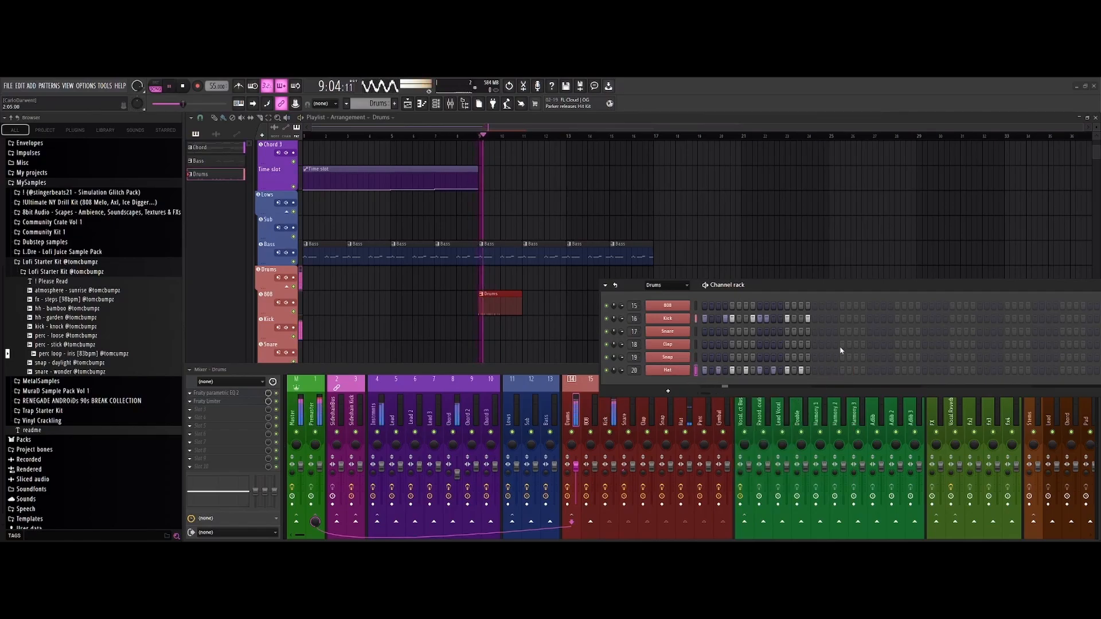
pyautogui.press('space')
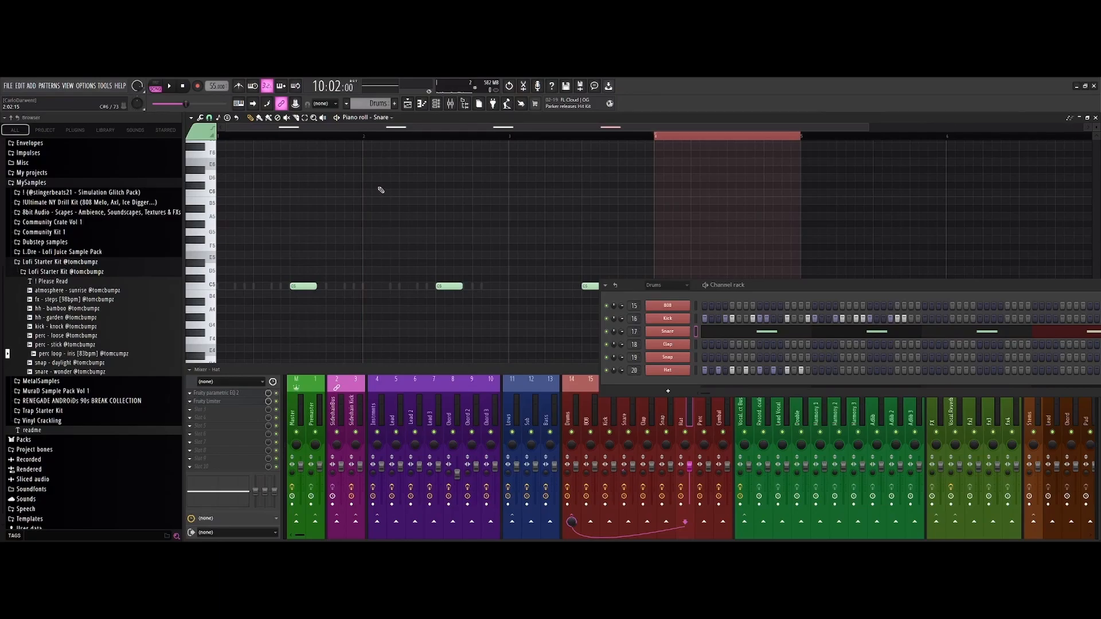
# - Play the drum clips with the bass and chords in the playlist to check the groove
pyautogui.click(407, 103)
pyautogui.press('space')
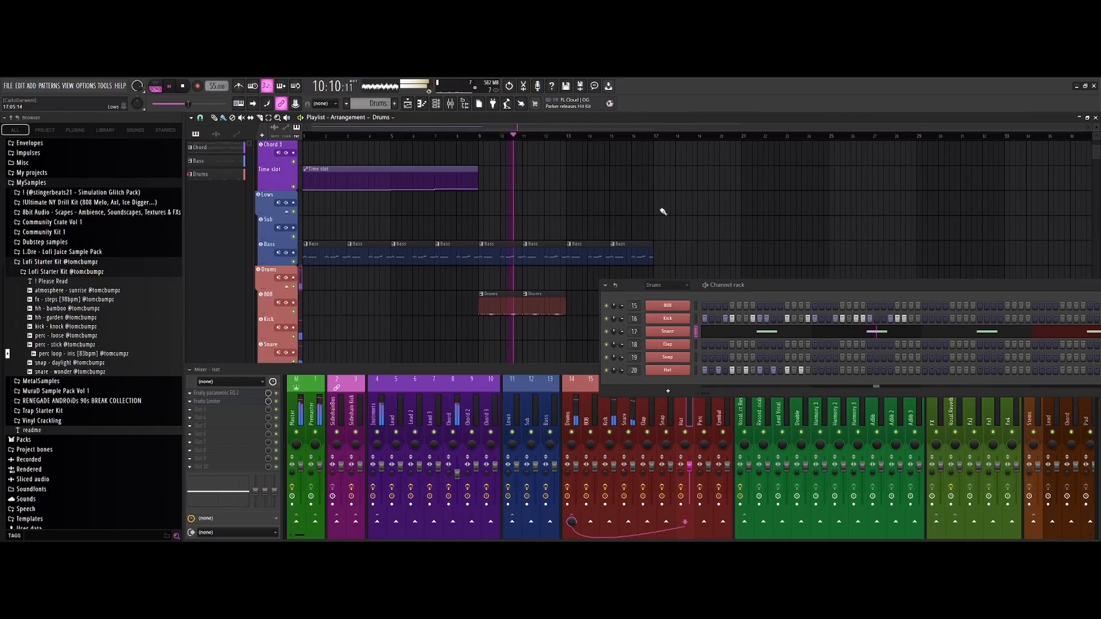
pyautogui.press('space')
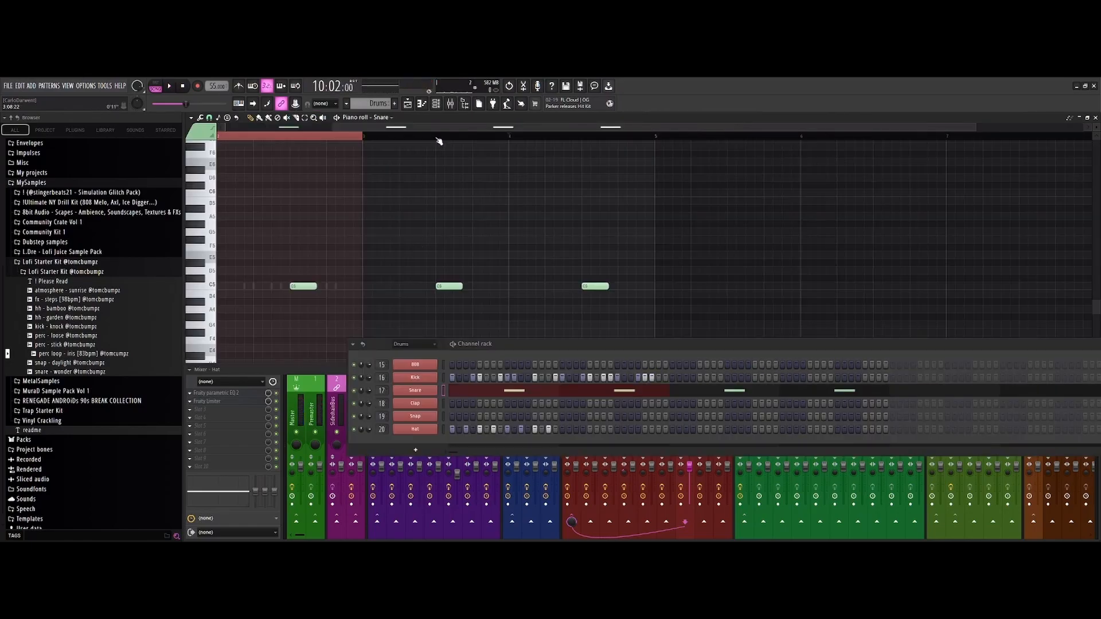
# - Add Snare notes at 1:05 and 2:01 in the piano roll and shorten the first four snare notes
pyautogui.moveTo(440, 129); pyautogui.dragTo(327, 130)
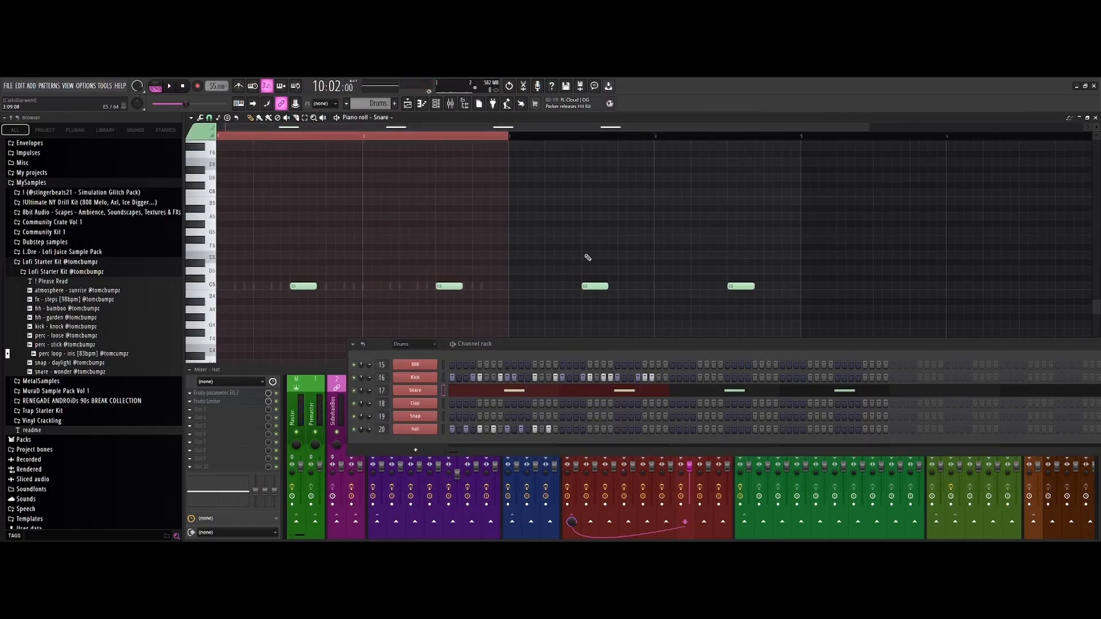
pyautogui.click(365, 286)
pyautogui.click(257, 287)
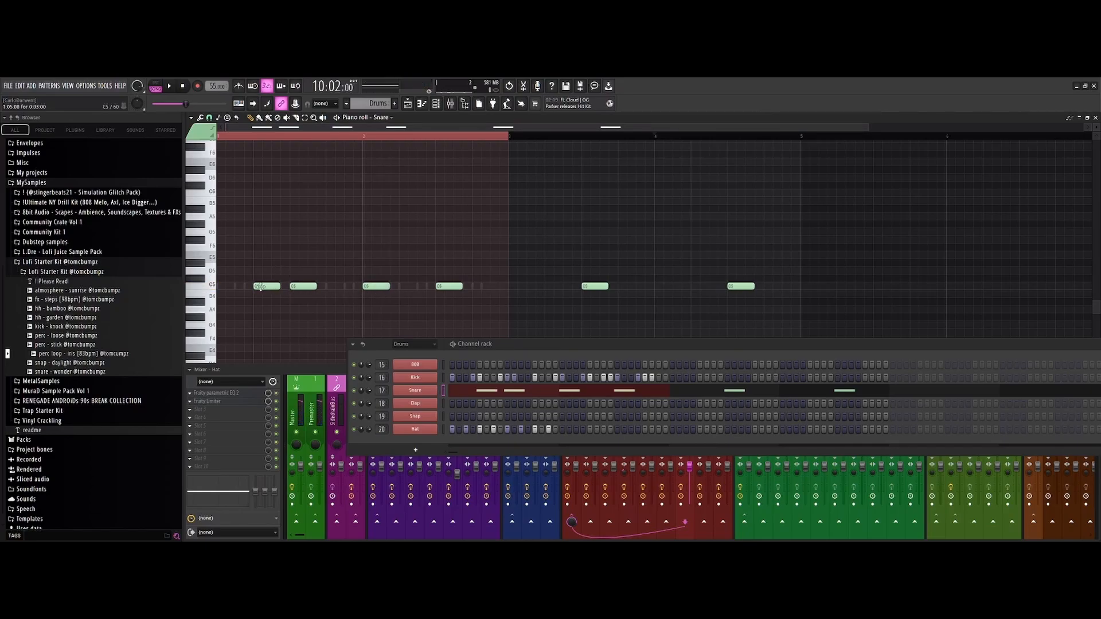
pyautogui.moveTo(277, 286)
pyautogui.mouseDown()
pyautogui.moveTo(255, 286)
pyautogui.moveTo(291, 286)
pyautogui.mouseUp()
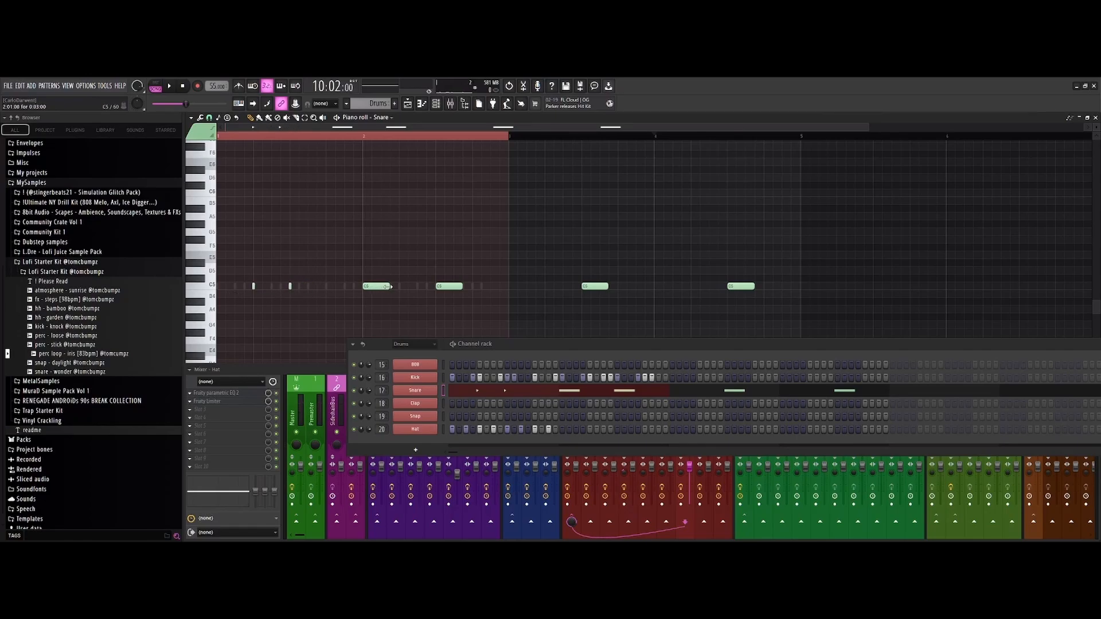
pyautogui.moveTo(388, 286); pyautogui.dragTo(365, 286)
pyautogui.moveTo(462, 286); pyautogui.dragTo(437, 287)
# - Select bars 9 to 11 of the playlist as the playback range and play the snare pattern from there
pyautogui.click(182, 87)
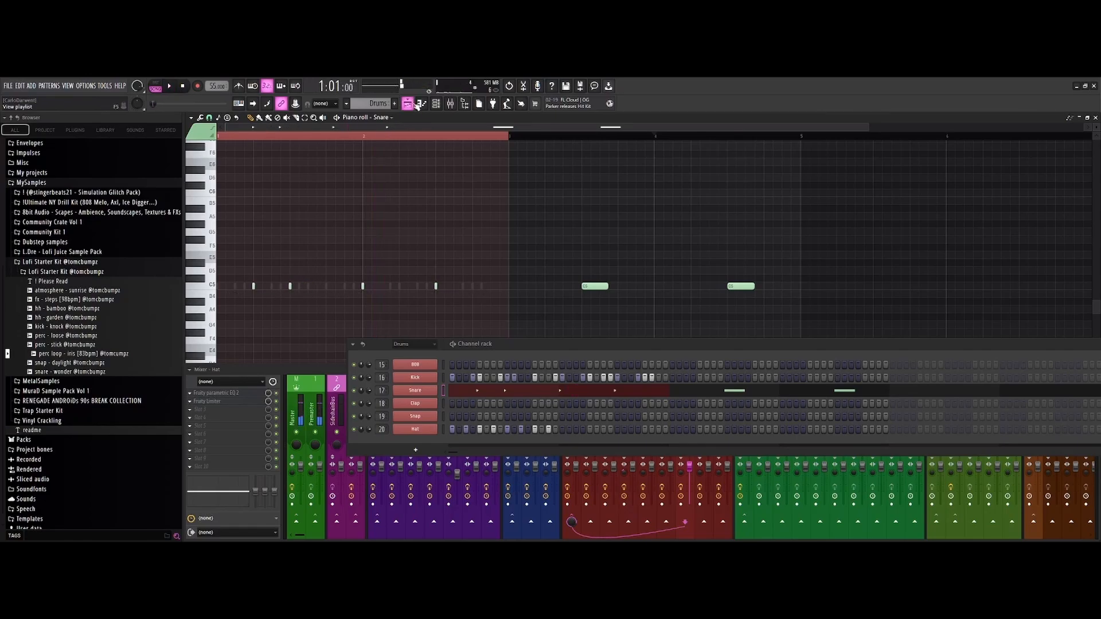
pyautogui.click(408, 104)
pyautogui.moveTo(481, 138); pyautogui.dragTo(527, 141)
pyautogui.click(409, 103)
pyautogui.press('space')
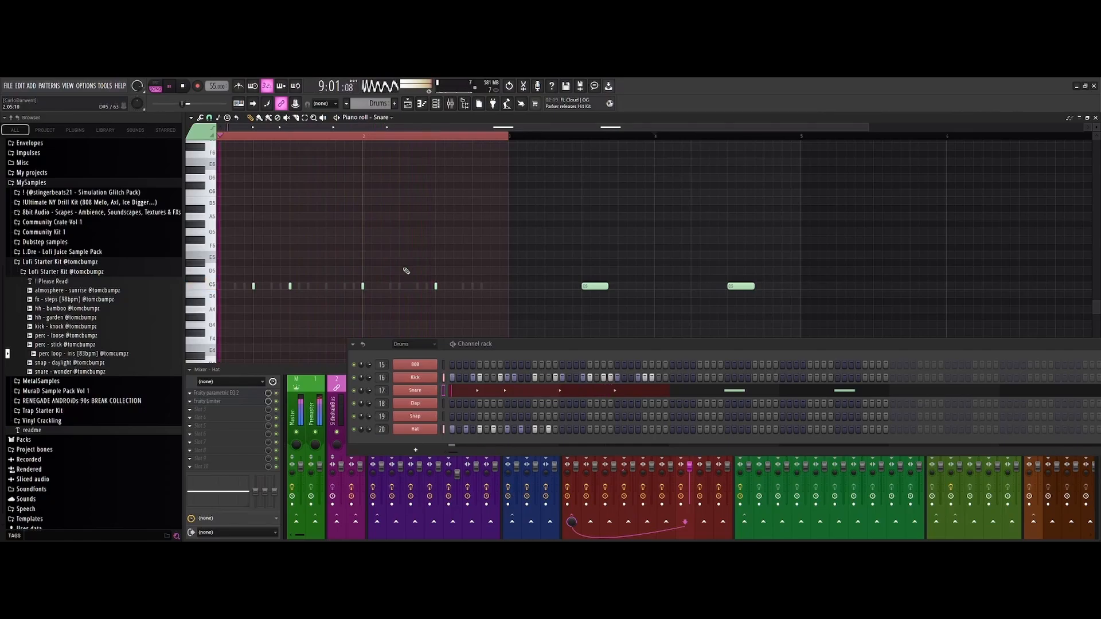
pyautogui.press('space')
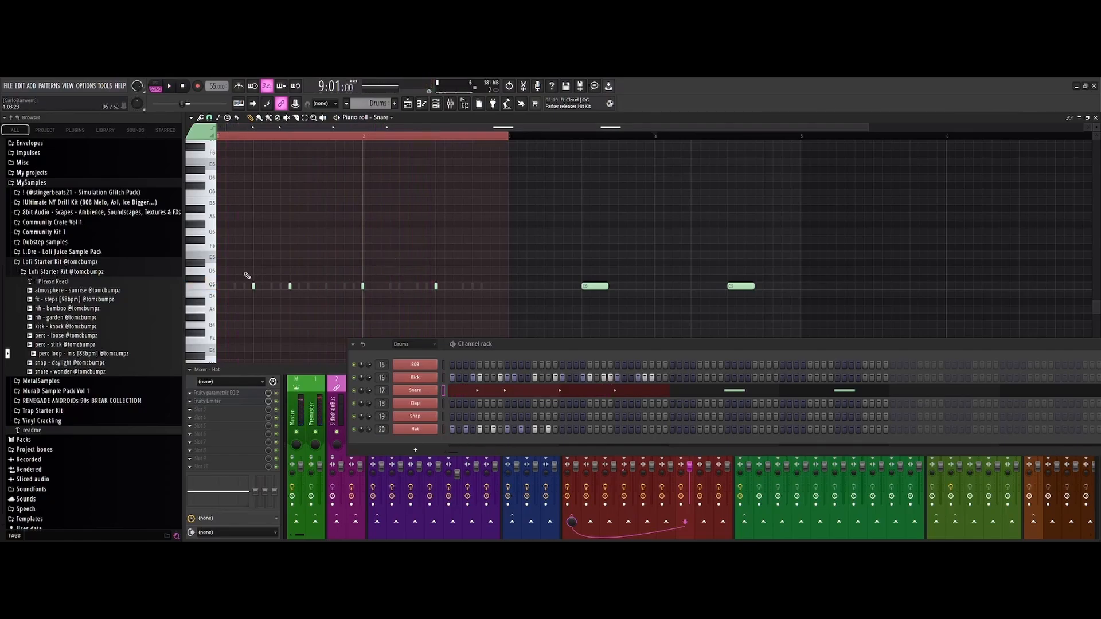
# - Rework the snare pattern with hits at 1:13, 2:05 and 2:13 following the one at 1:05
pyautogui.click(325, 286)
pyautogui.click(399, 286)
pyautogui.click(472, 287)
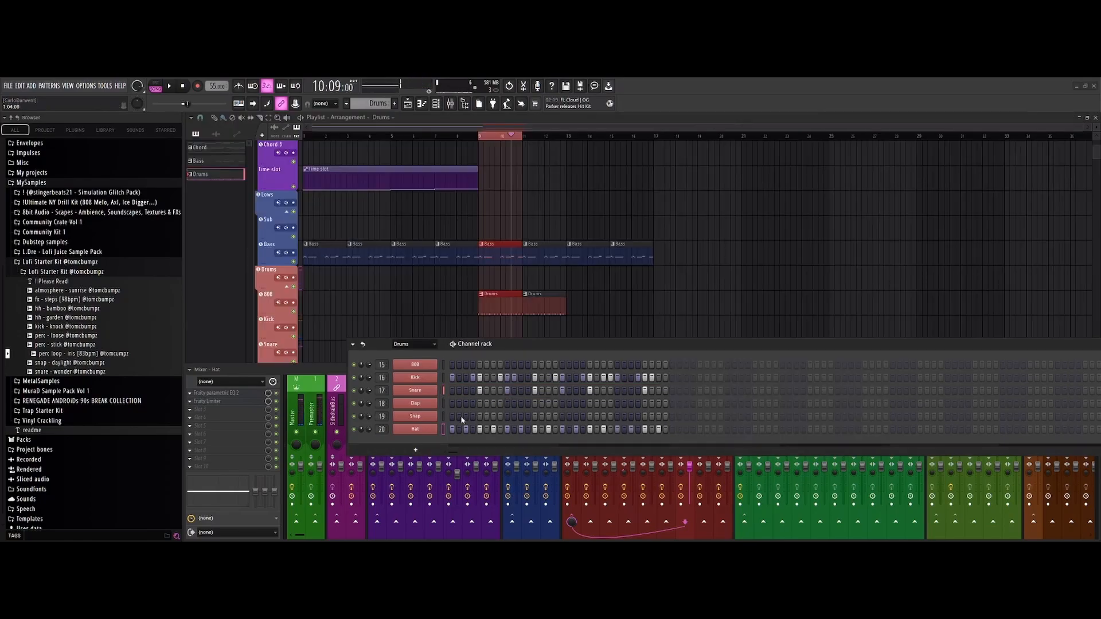
# - Open the Hat channel in the piano roll and fill both bars with short hats on every sixteenth step
pyautogui.rightClick(440, 408)
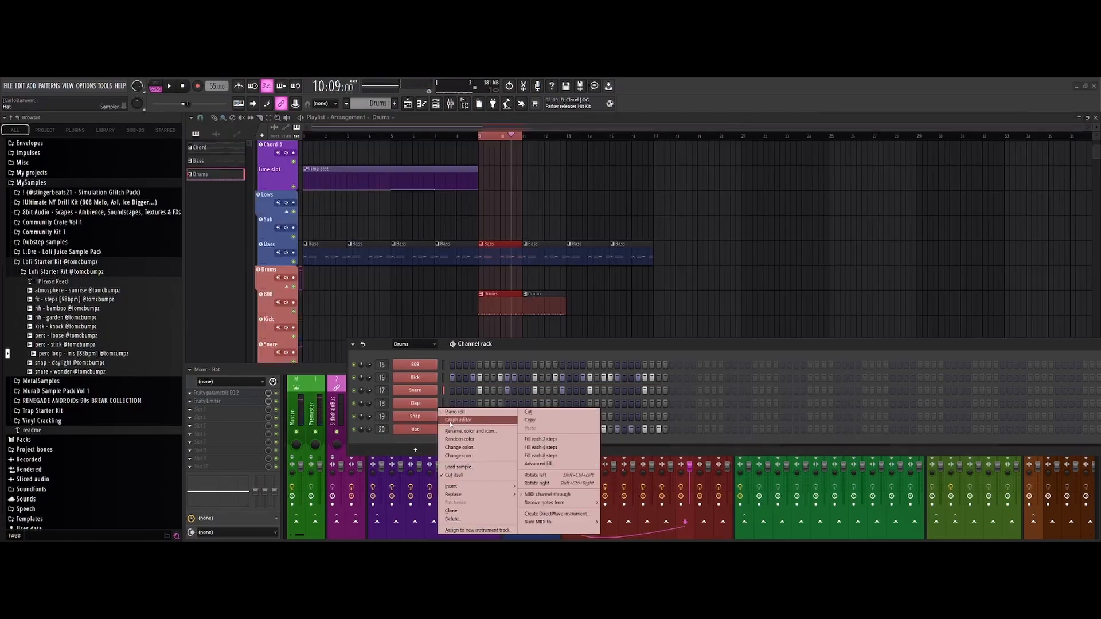
pyautogui.click(478, 413)
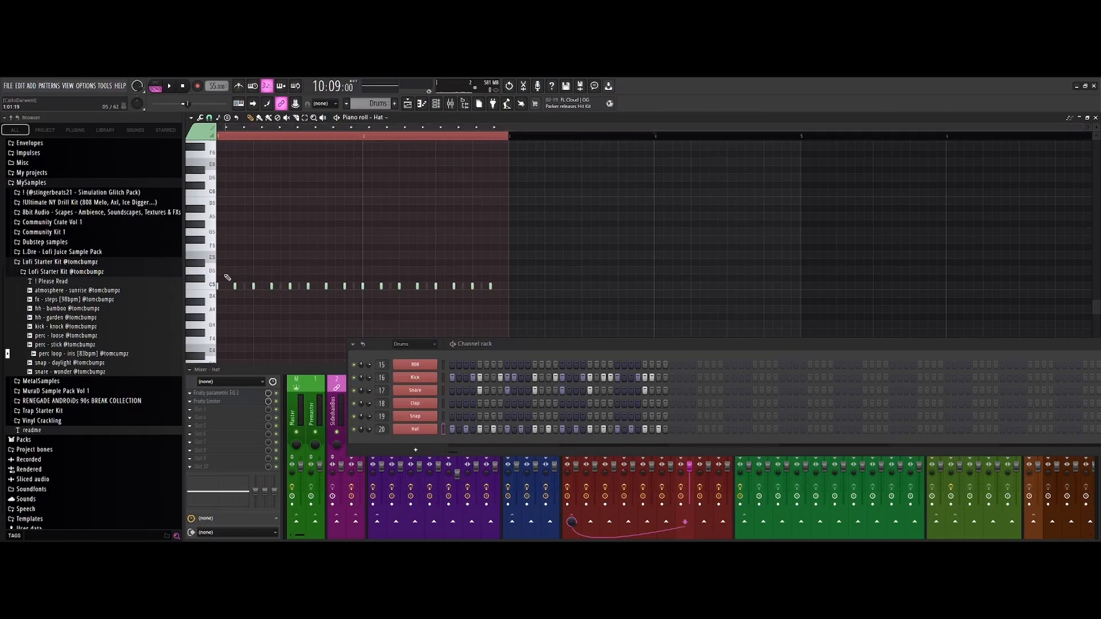
pyautogui.press('space')
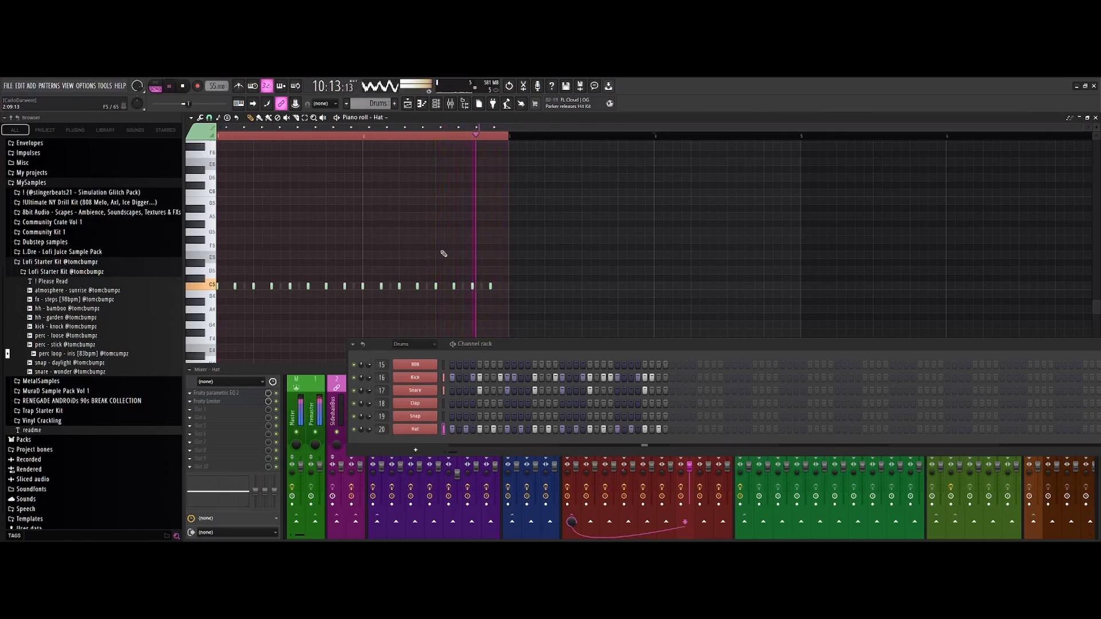
pyautogui.press('space')
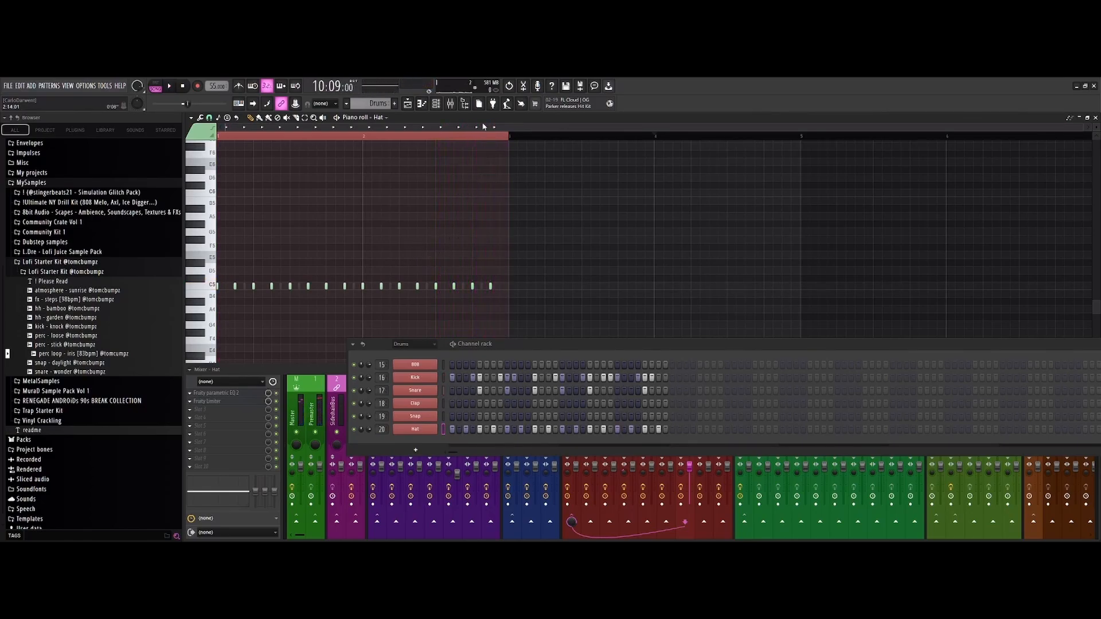
pyautogui.click(226, 287)
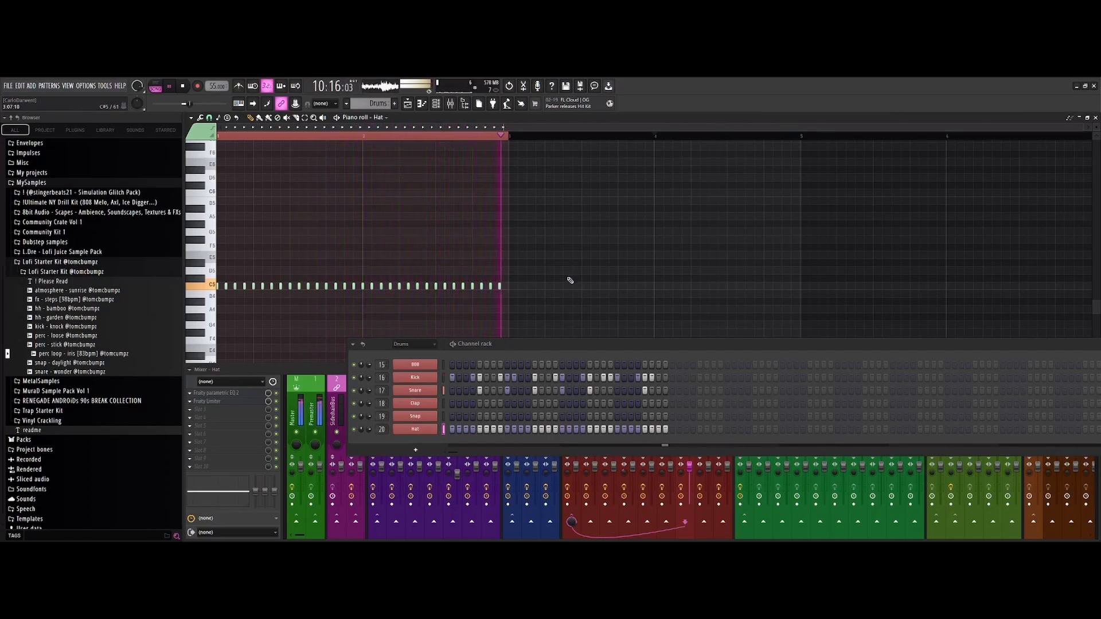
pyautogui.press('space')
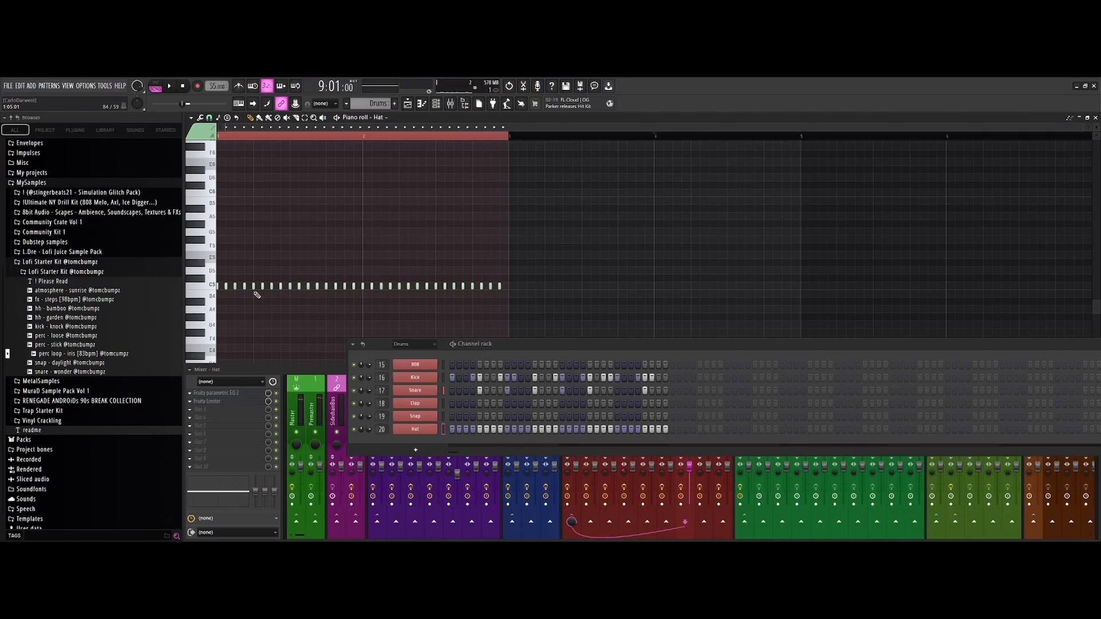
# - Remove the hats at 1:05, 1:08, 1:15, 2:04, 2:08 and 2:12 to leave gaps, keeping a hit at 1:12
pyautogui.rightClick(253, 286)
pyautogui.rightClick(280, 288)
pyautogui.rightClick(317, 287)
pyautogui.rightClick(344, 287)
pyautogui.rightClick(390, 287)
pyautogui.press('space')
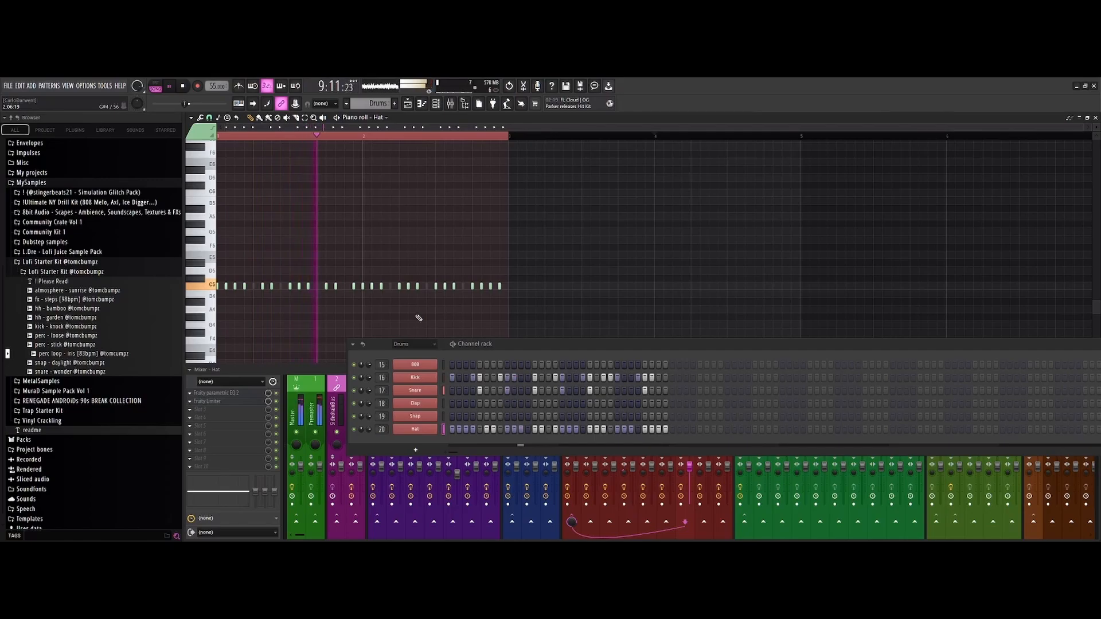
pyautogui.press('space')
pyautogui.click(319, 287)
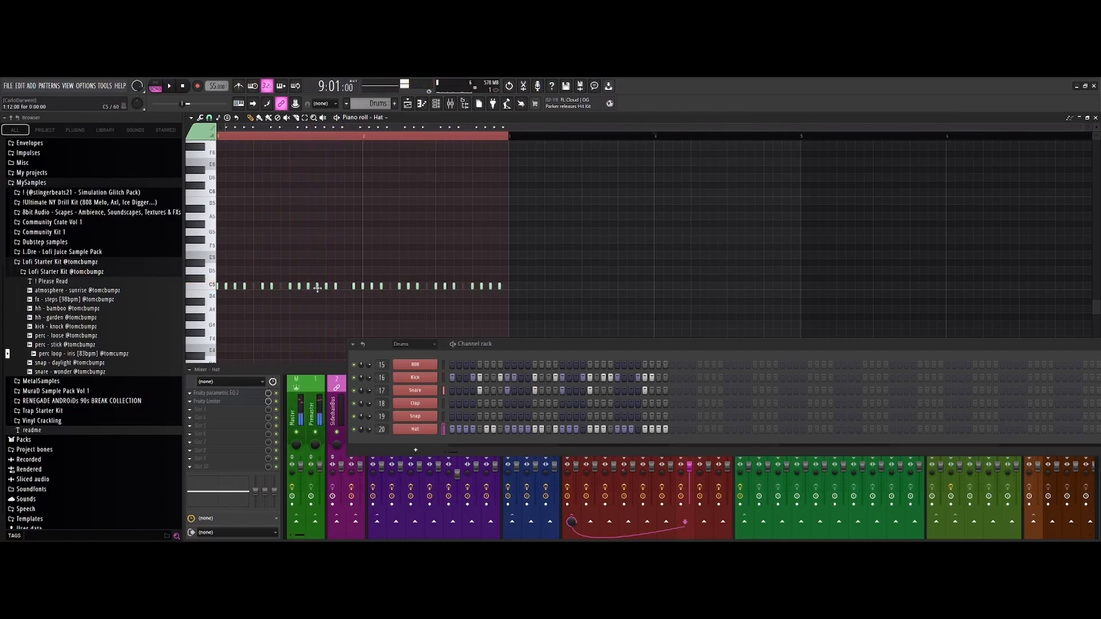
# - Play the thinned hat pattern with the other drums and replay its second bar to check the gaps
pyautogui.press('space')
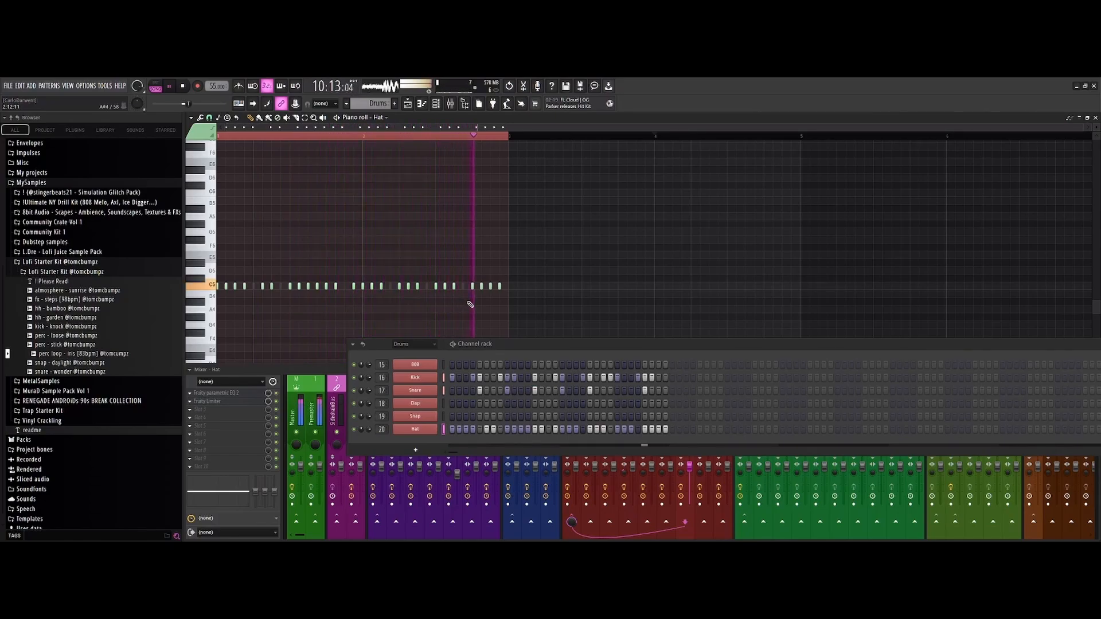
pyautogui.press('space')
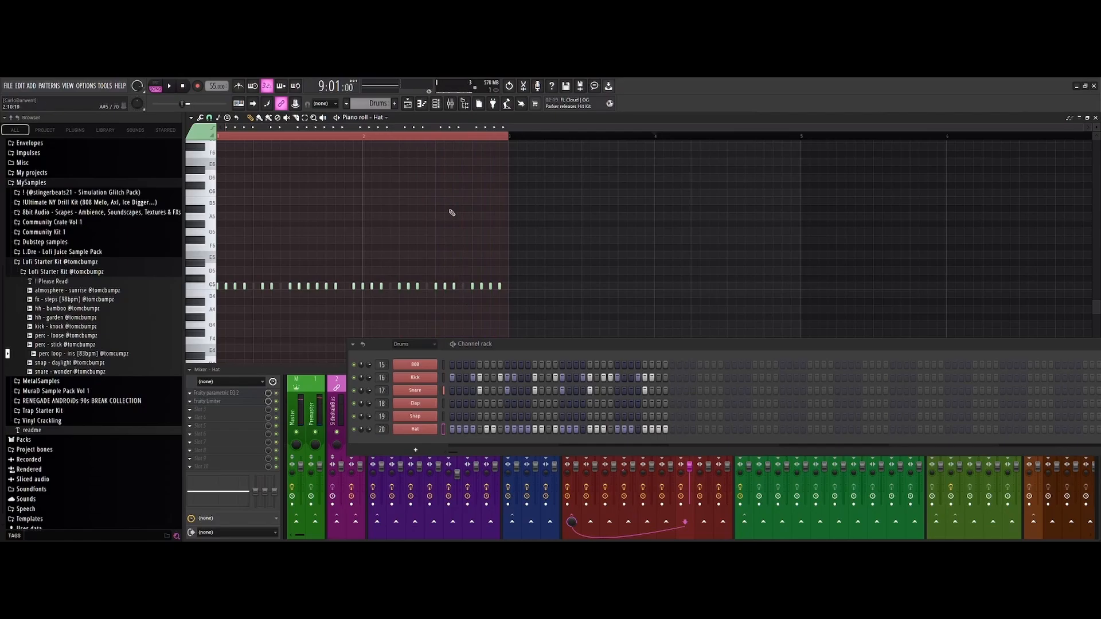
pyautogui.click(414, 137)
pyautogui.press('space')
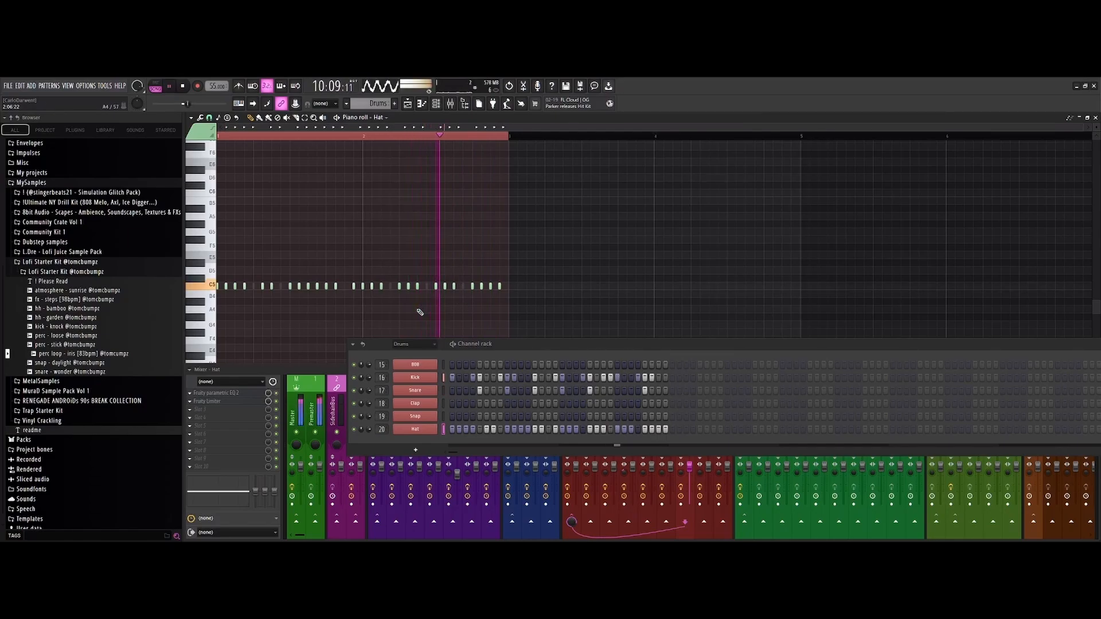
pyautogui.press('space')
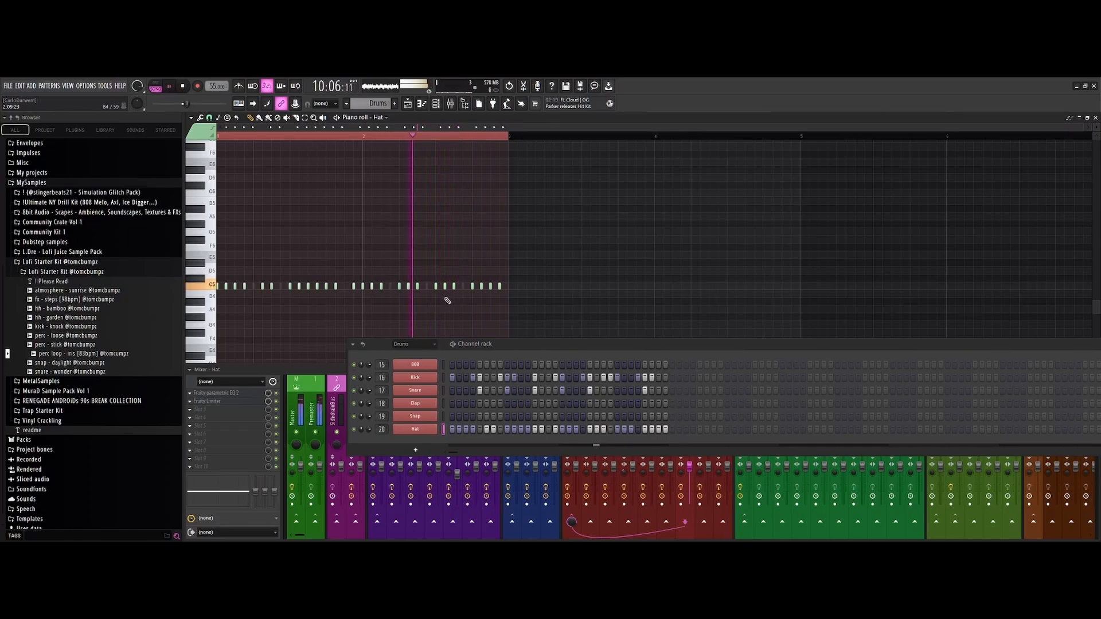
pyautogui.press('space')
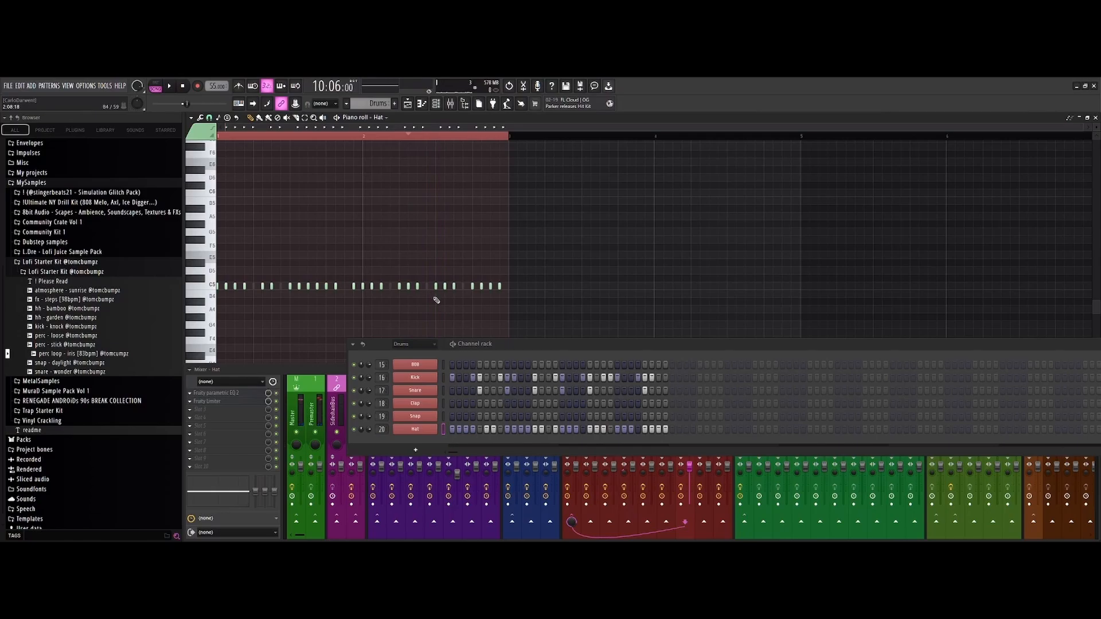
# - Add a one-step hat at 2:08, chop it into three quick hits and play back the roll
pyautogui.scroll(3, 436, 300)
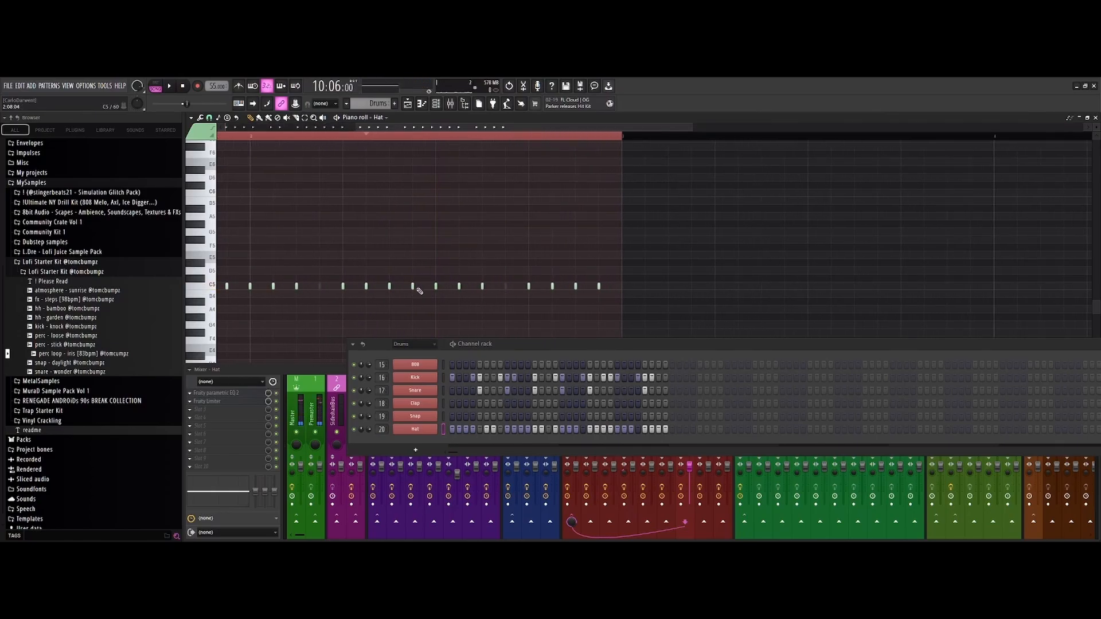
pyautogui.click(413, 286)
pyautogui.moveTo(414, 286); pyautogui.dragTo(436, 288)
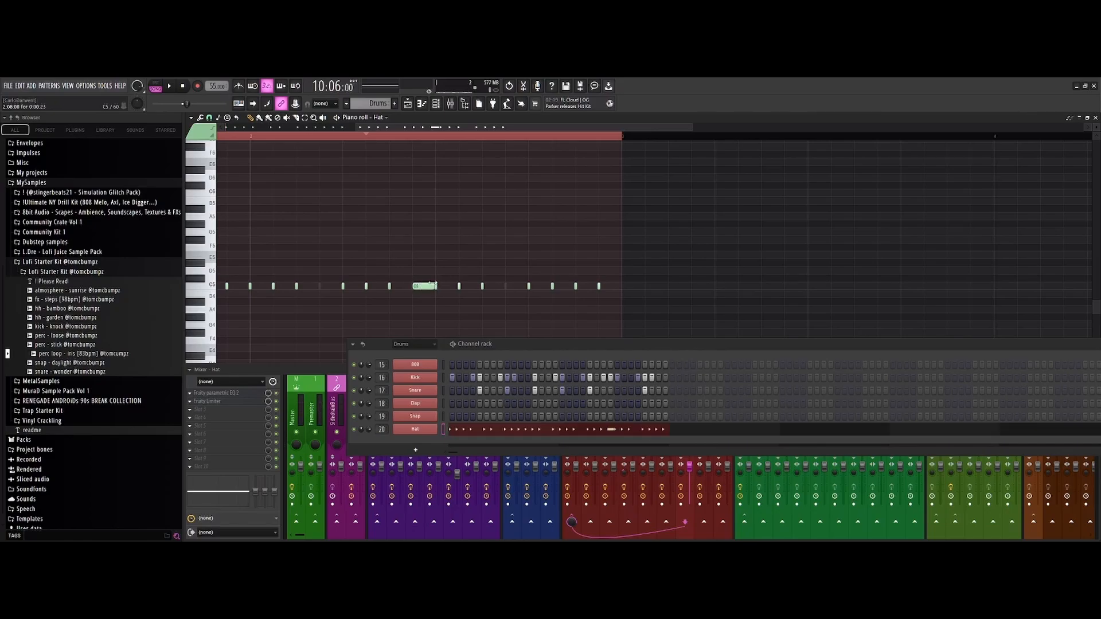
pyautogui.keyDown('ctrl'); pyautogui.click(425, 286); pyautogui.keyUp('ctrl')
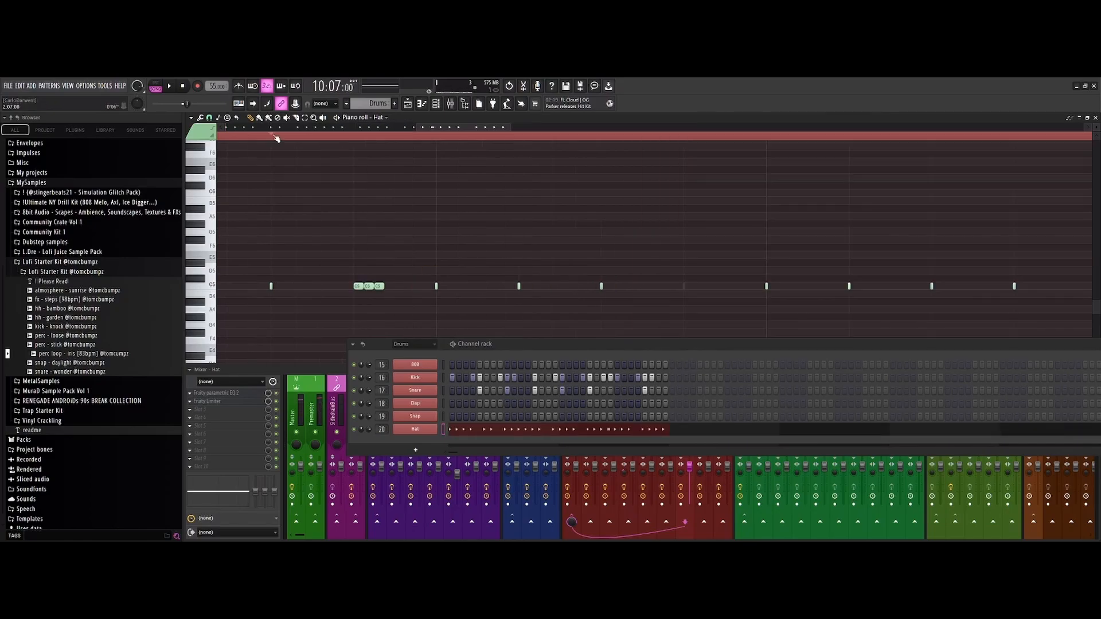
pyautogui.press('space')
pyautogui.press('space')
pyautogui.scroll(-5, 442, 240)
pyautogui.press('space')
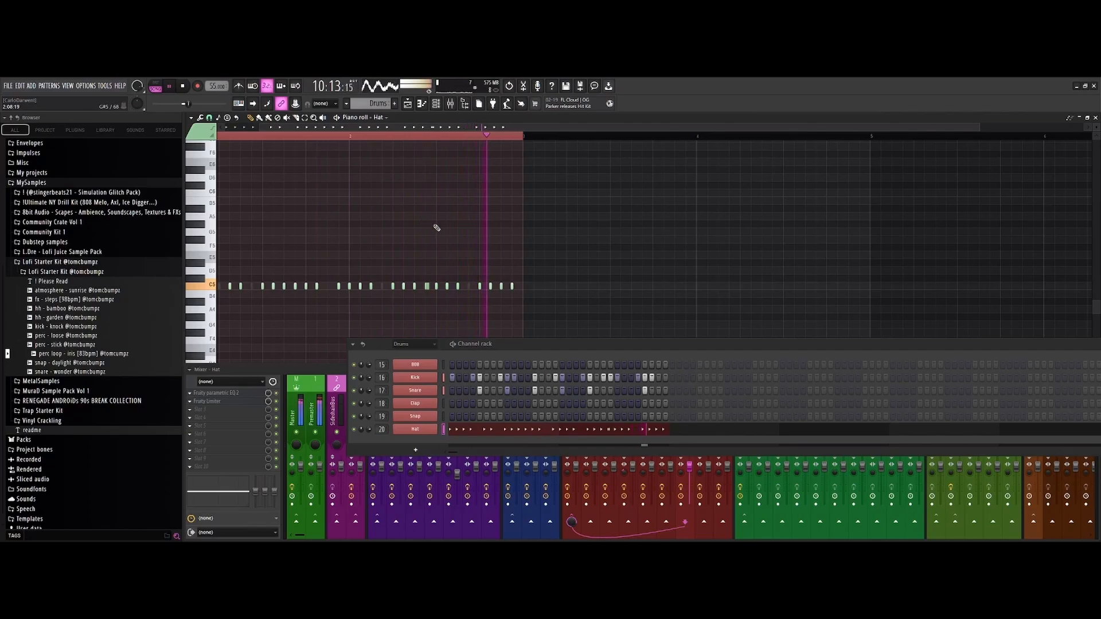
pyautogui.press('space')
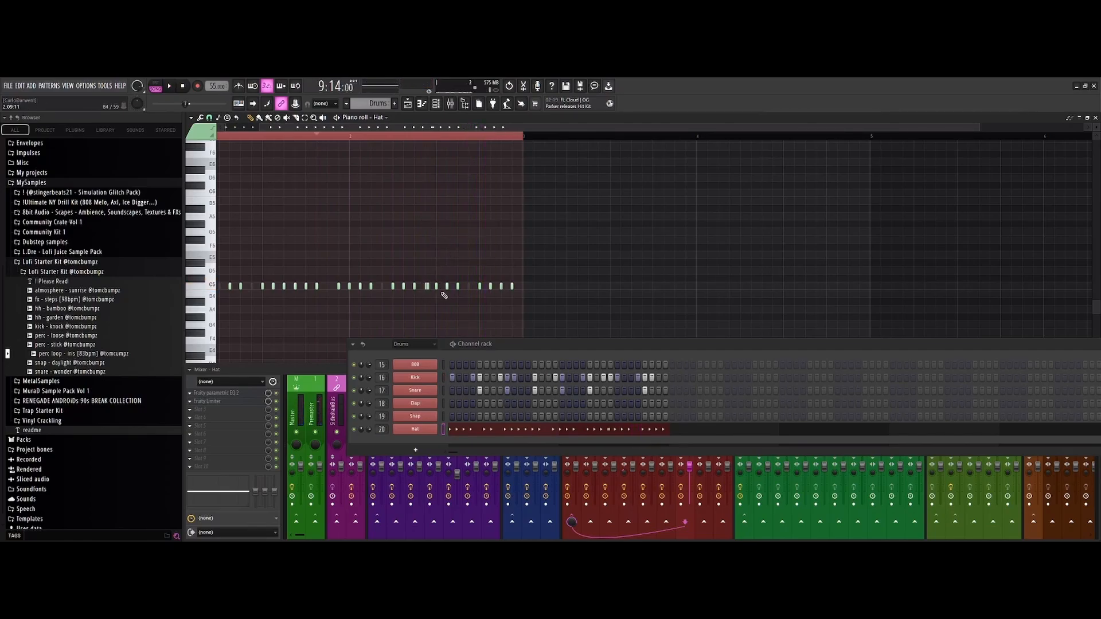
# - Lengthen the first hat at 1:01, chop it into a fast roll trimmed to three hits and play it back
pyautogui.moveTo(380, 128); pyautogui.dragTo(343, 128)
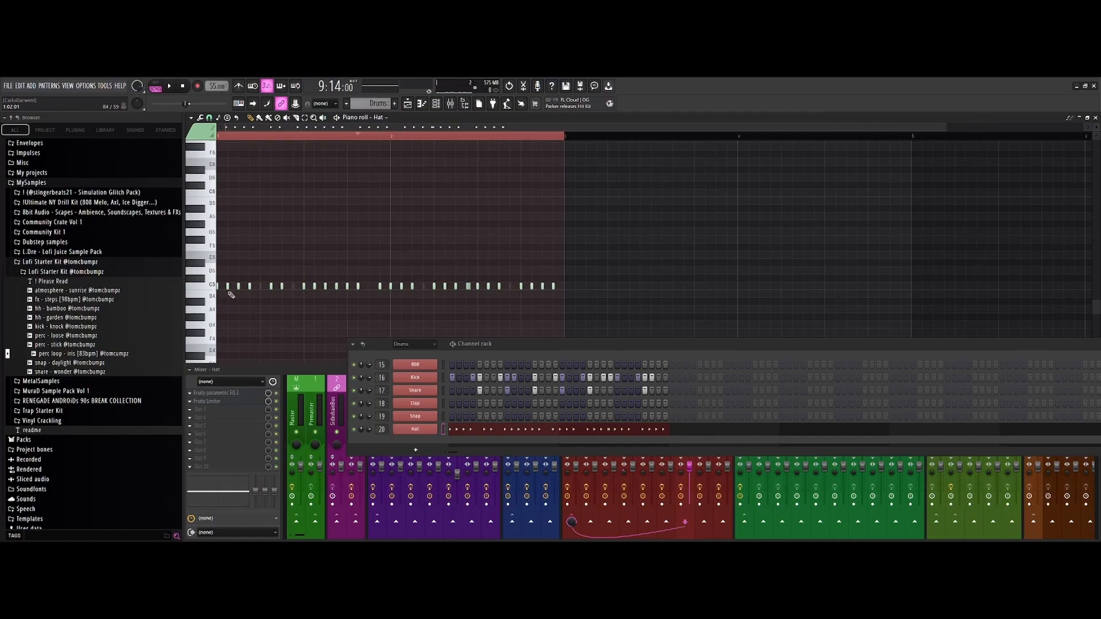
pyautogui.scroll(3, 230, 293)
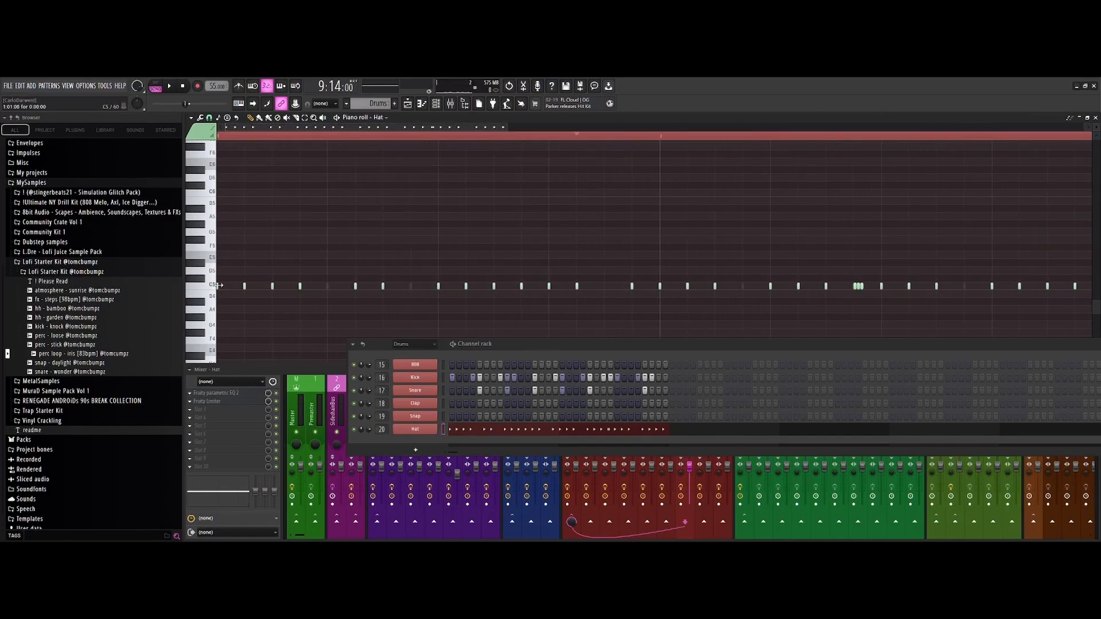
pyautogui.moveTo(235, 284); pyautogui.dragTo(233, 302)
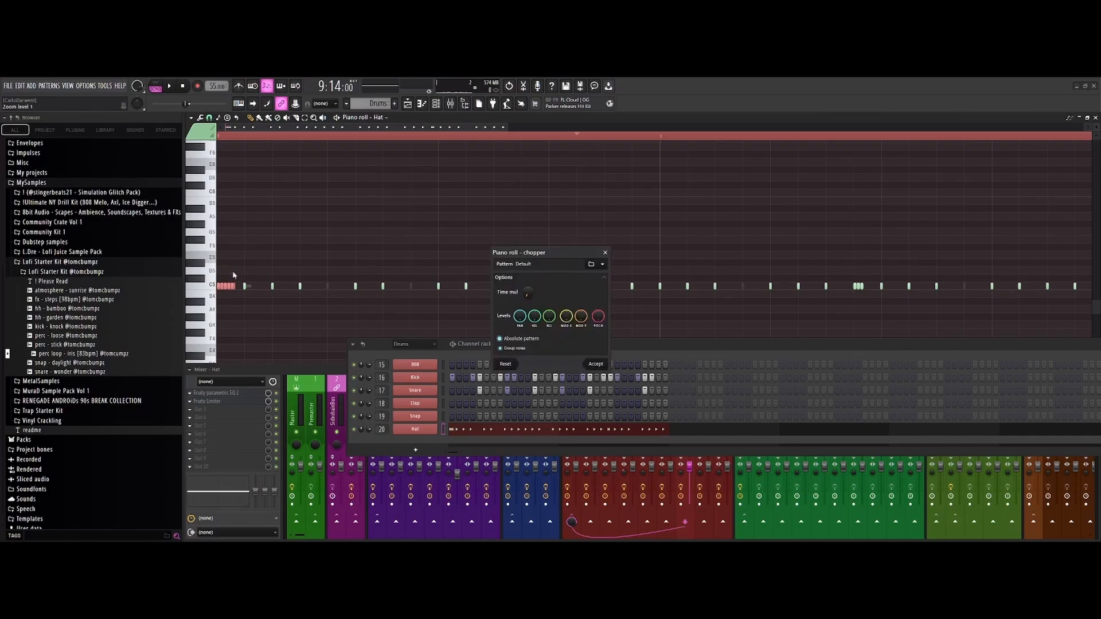
pyautogui.click(596, 364)
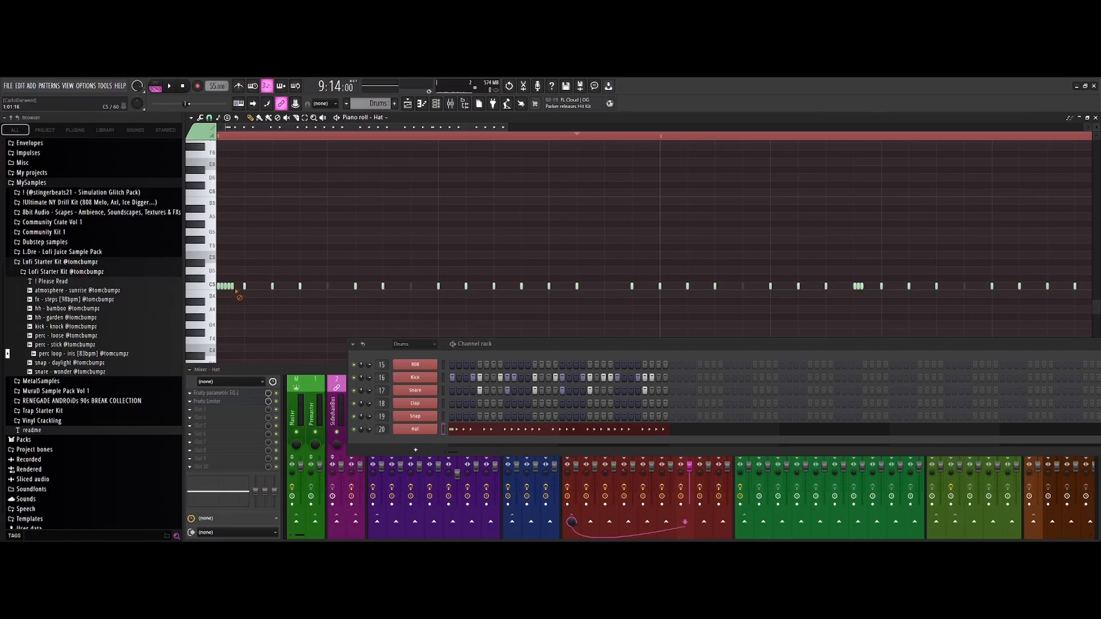
pyautogui.click(183, 86)
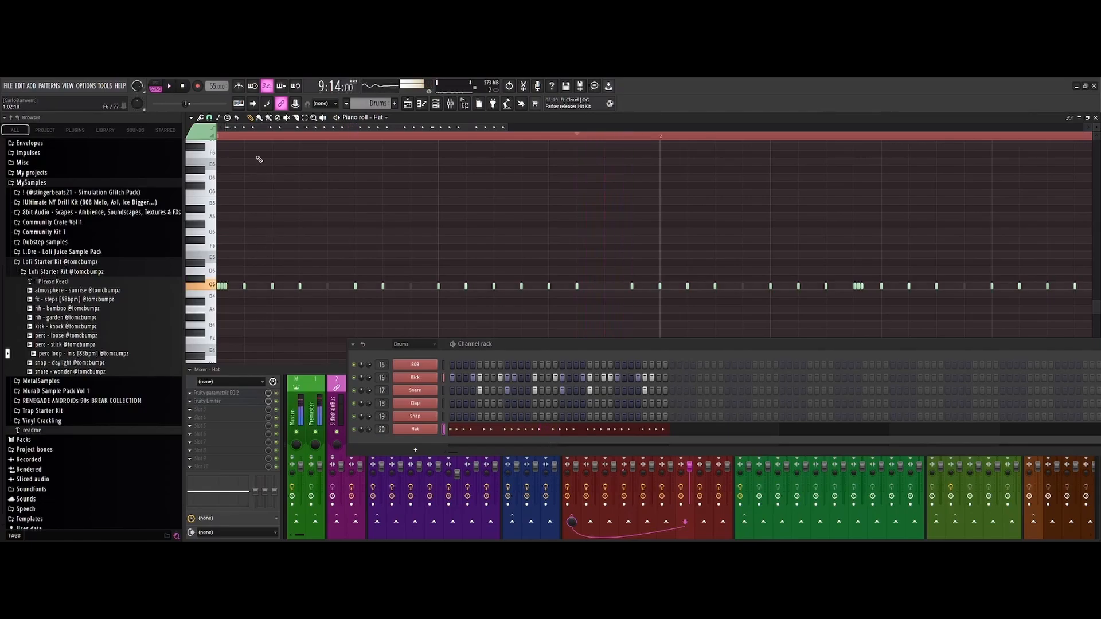
pyautogui.press('space')
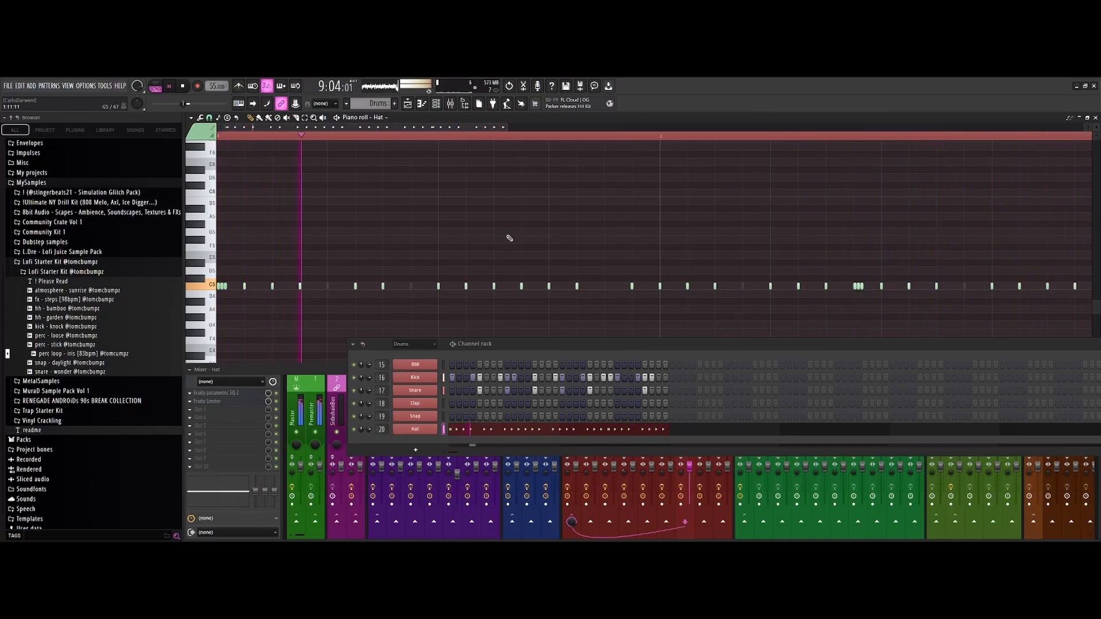
pyautogui.press('space')
# - Return to the playlist and split the Drums pattern by channel into Kick, Snare and Hat patterns
pyautogui.scroll(-4, 508, 238)
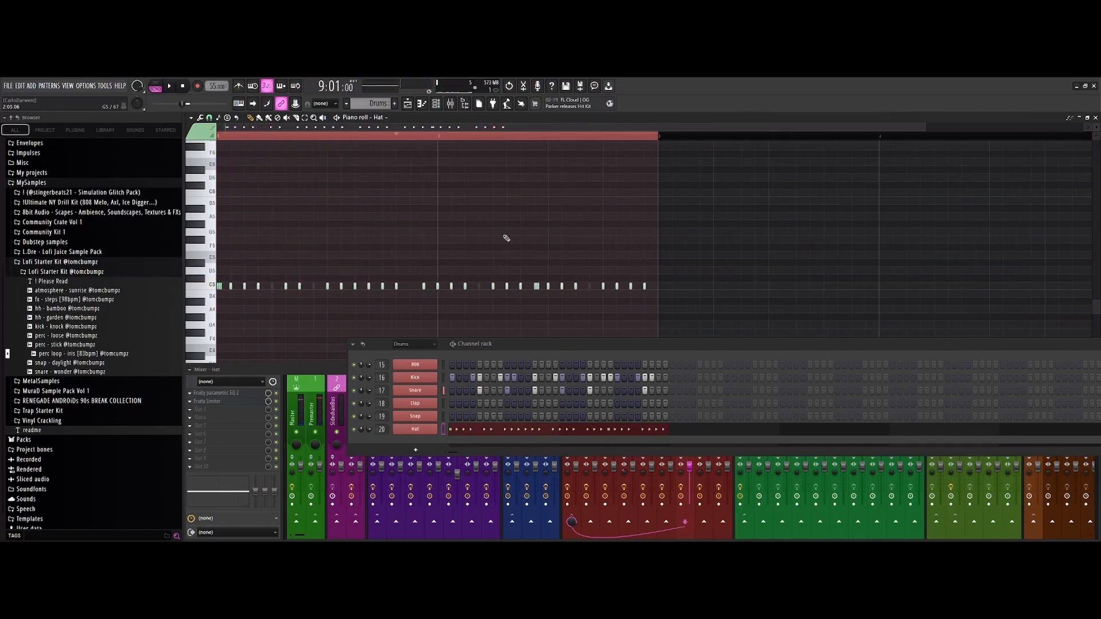
pyautogui.click(408, 106)
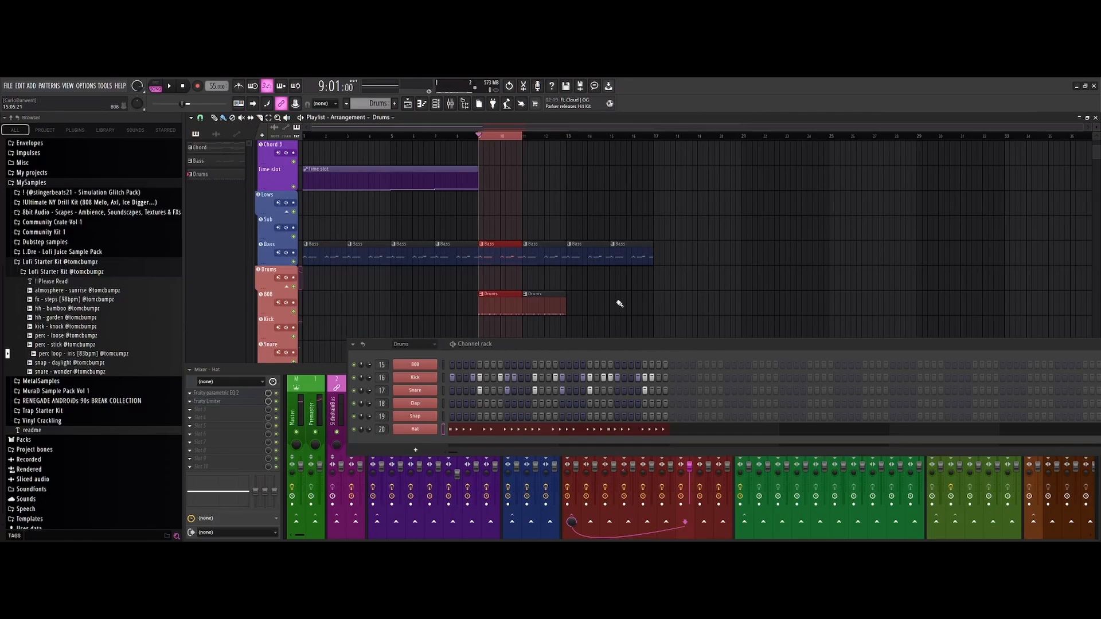
pyautogui.scroll(-1, 626, 301)
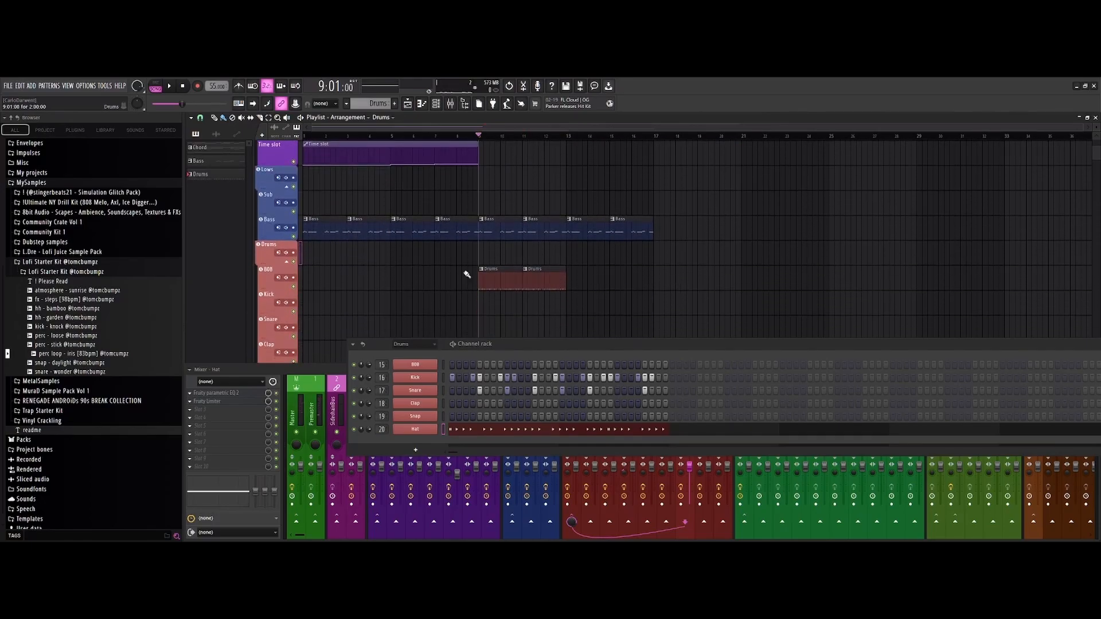
pyautogui.rightClick(209, 175)
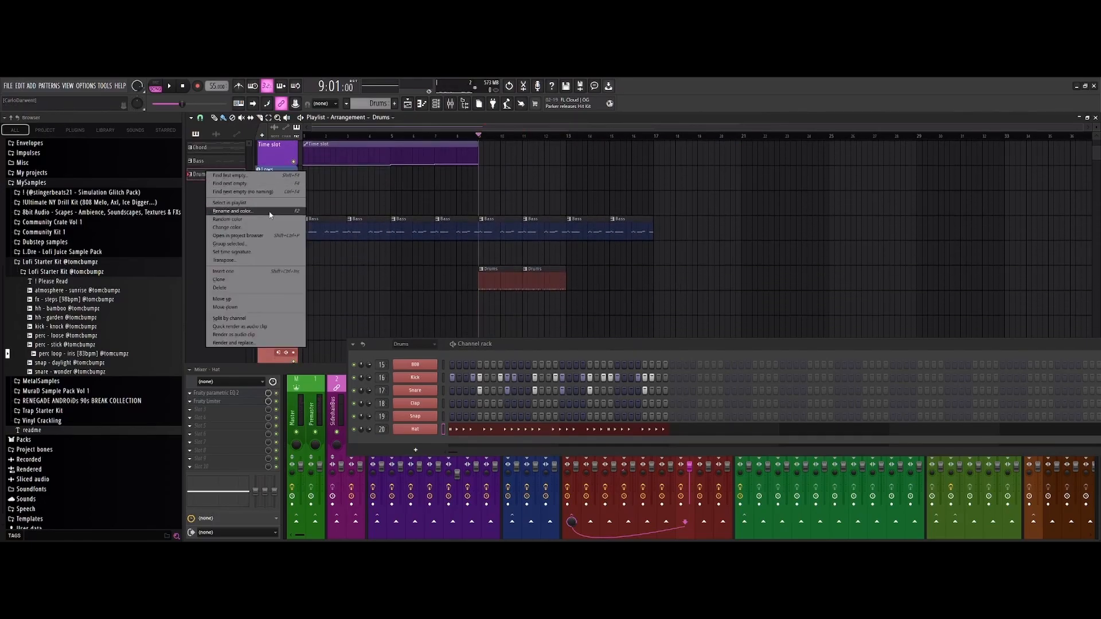
pyautogui.click(251, 320)
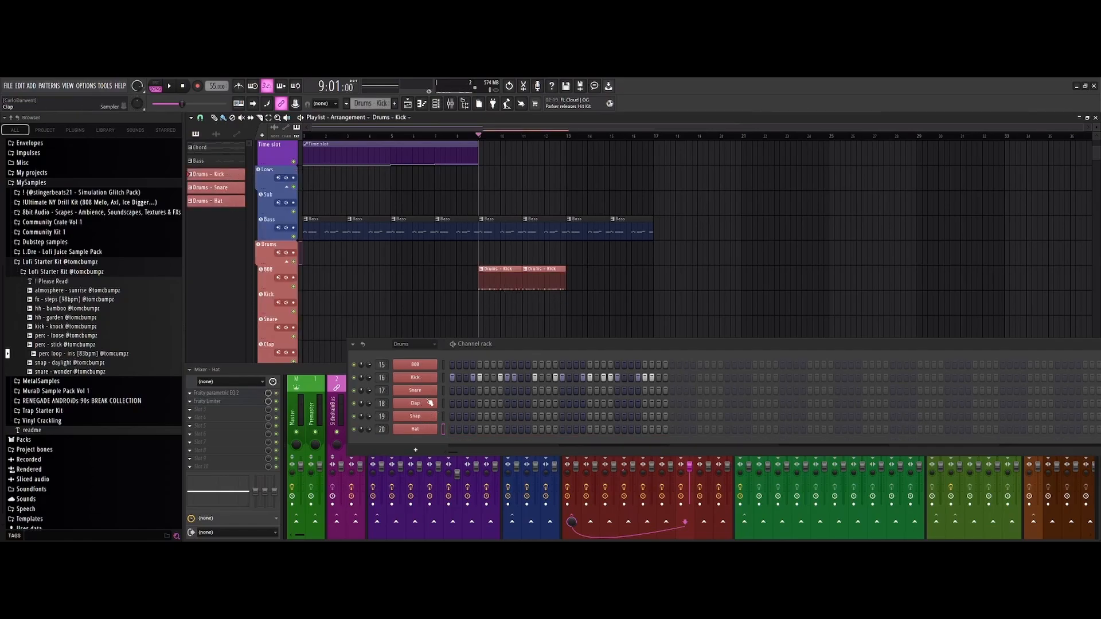
# - Move the split Kick, Snare and Hat clips from the 808 track onto their matching playlist tracks
pyautogui.scroll(-1, 563, 300)
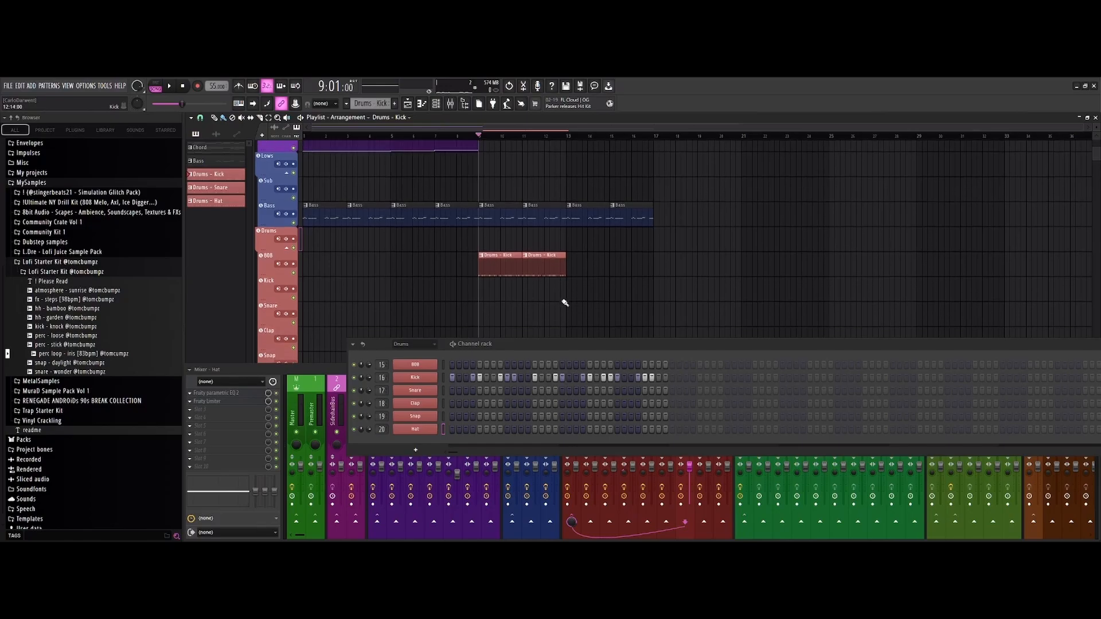
pyautogui.moveTo(500, 255); pyautogui.dragTo(499, 303)
pyautogui.moveTo(539, 256); pyautogui.dragTo(538, 295)
pyautogui.moveTo(502, 256); pyautogui.dragTo(503, 302)
pyautogui.scroll(-3, 504, 309)
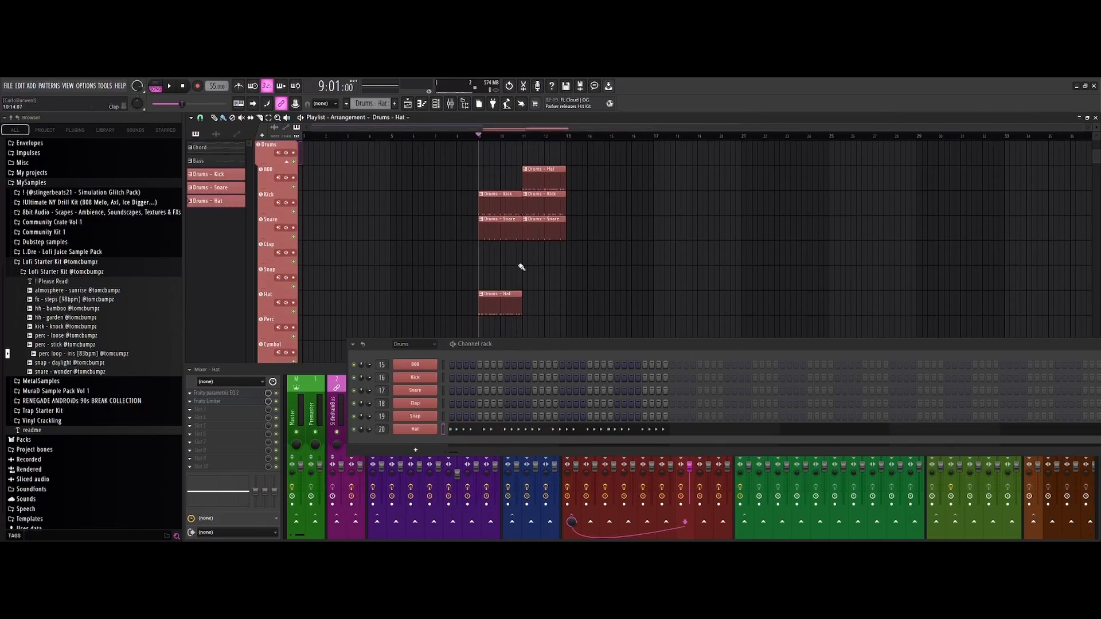
pyautogui.moveTo(549, 180); pyautogui.dragTo(548, 308)
# - Add a short snare roll at 2:14 in the Drums – Snare pattern, return to the playlist and play it back
pyautogui.click(499, 233)
pyautogui.doubleClick(499, 232)
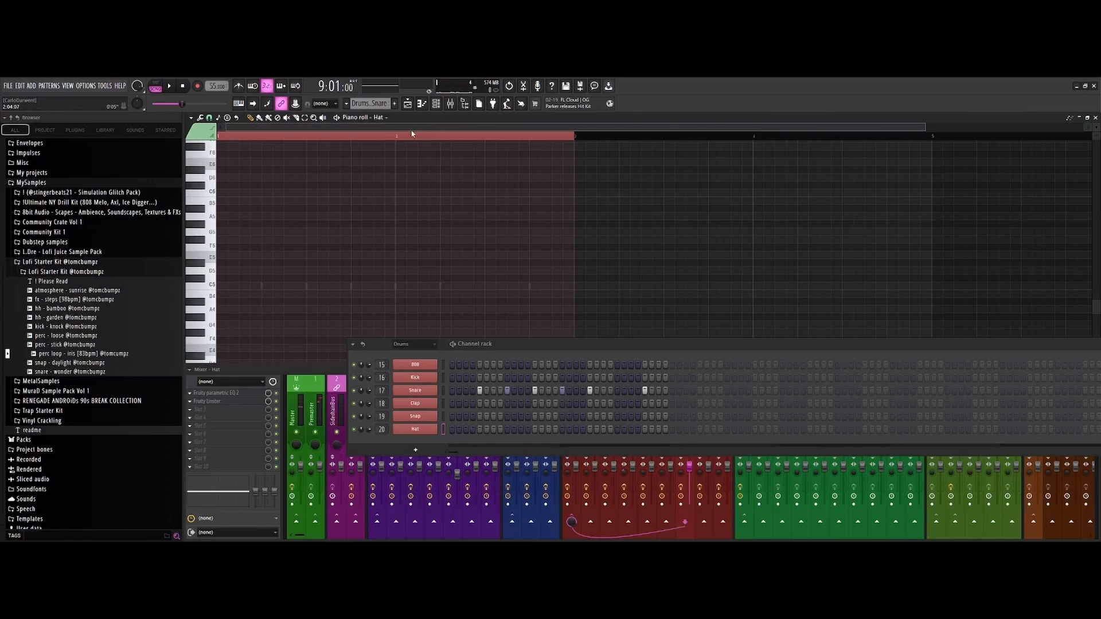
pyautogui.click(372, 117)
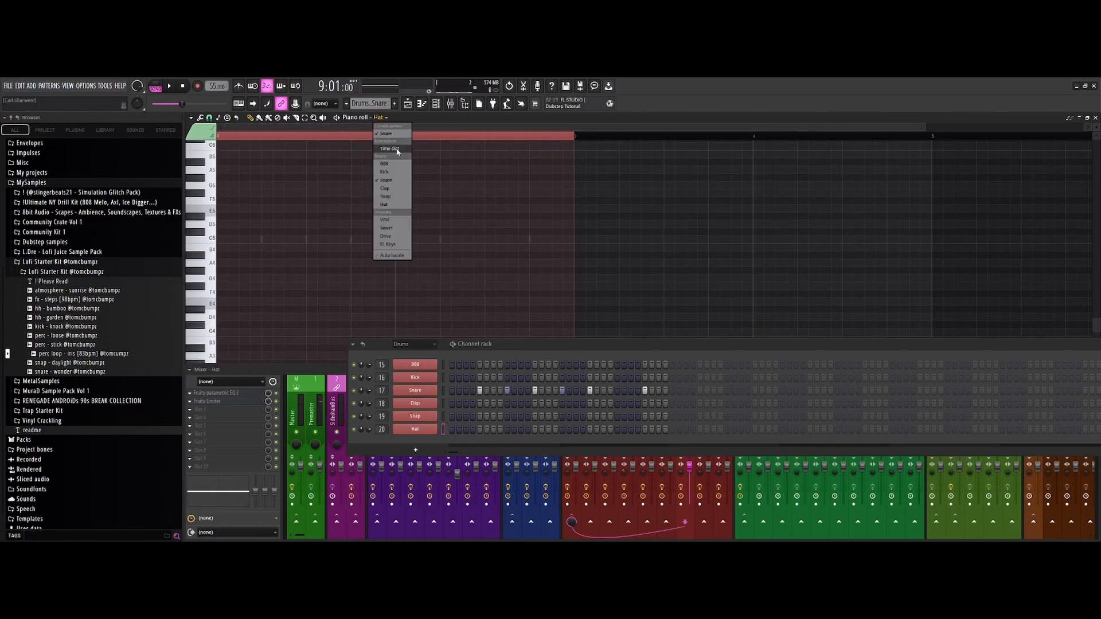
pyautogui.click(393, 162)
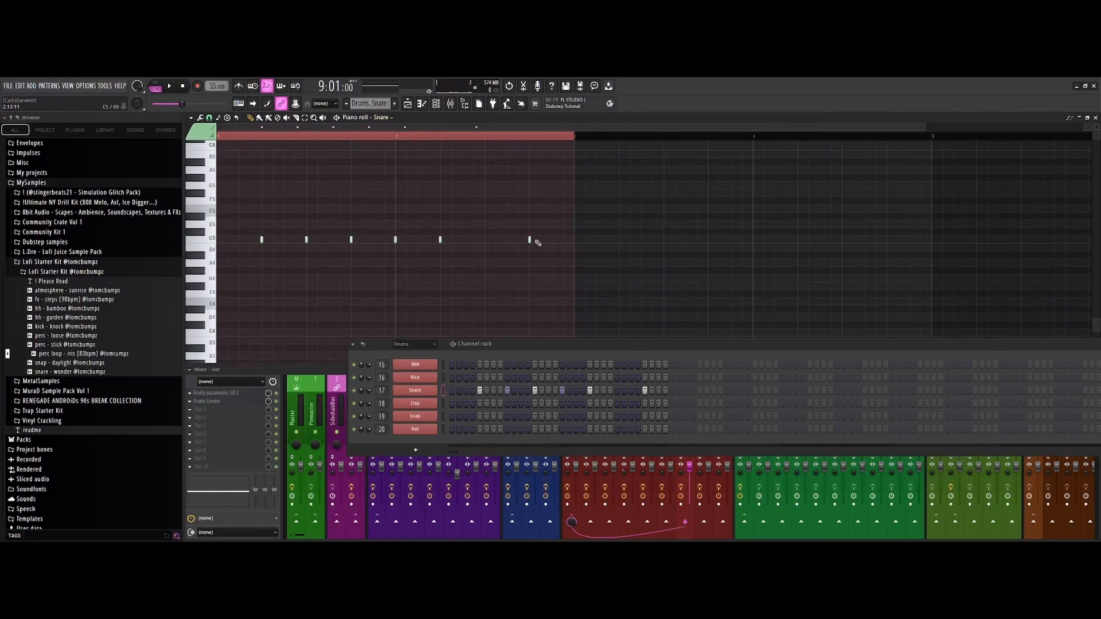
pyautogui.scroll(3, 548, 252)
pyautogui.click(542, 239)
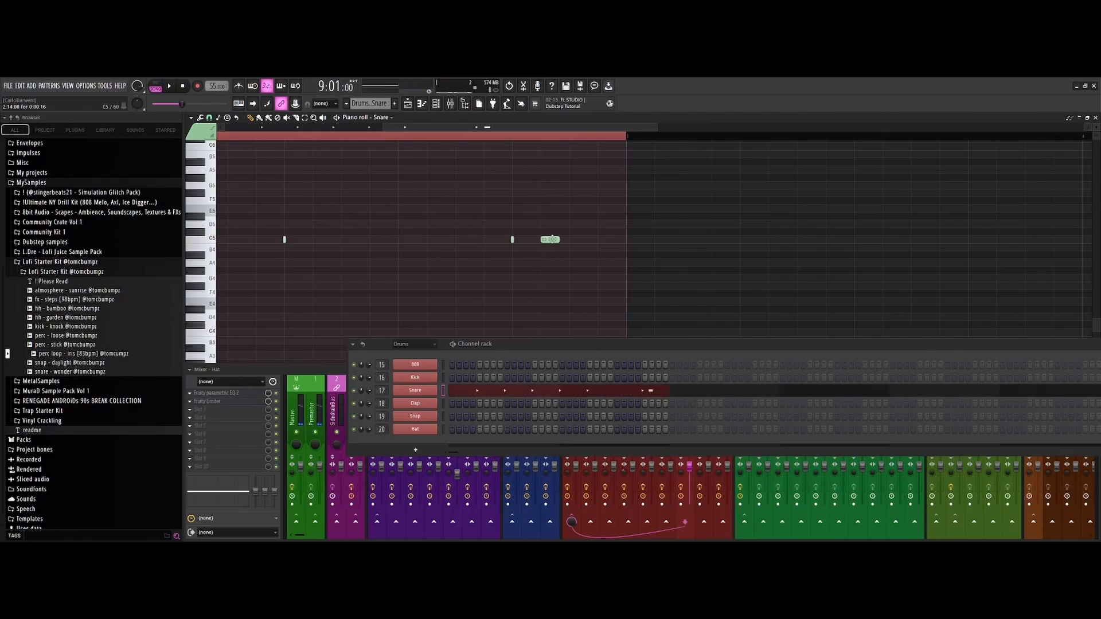
pyautogui.press('space')
pyautogui.click(408, 103)
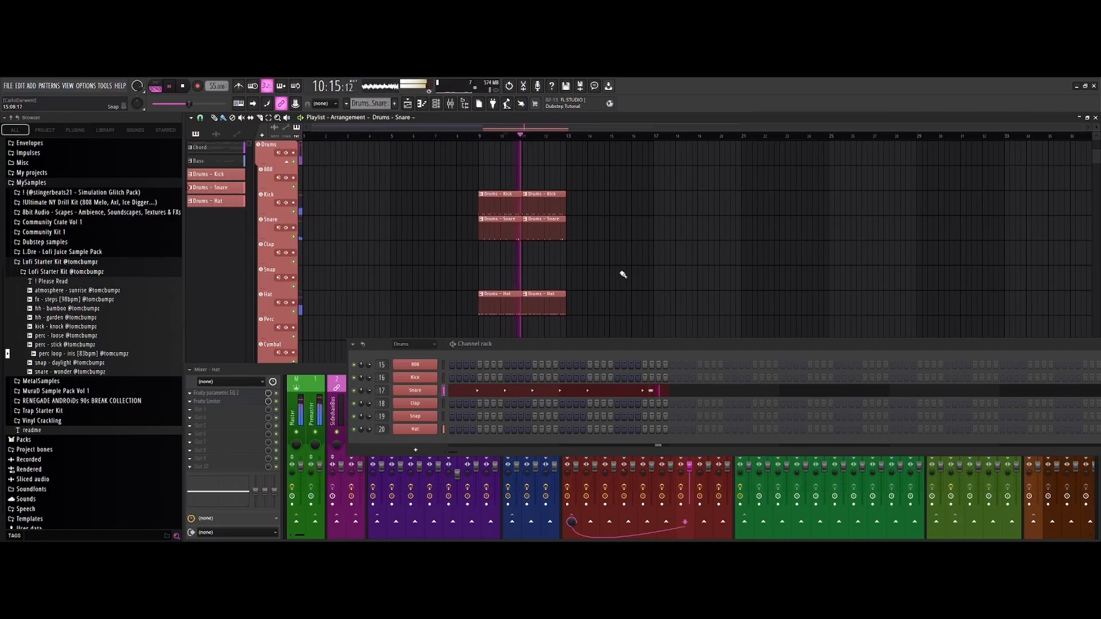
pyautogui.press('space')
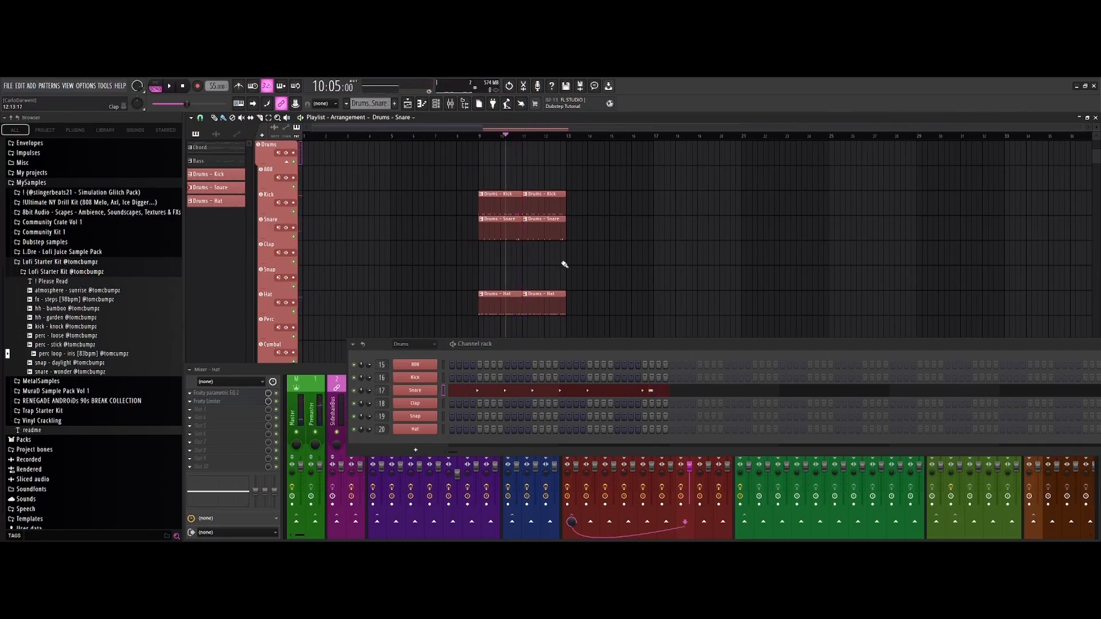
# - Duplicate the Kick, Snare and Hat clips in bars 9–12 so the drums also fill bars 13–16
pyautogui.scroll(5, 600, 258)
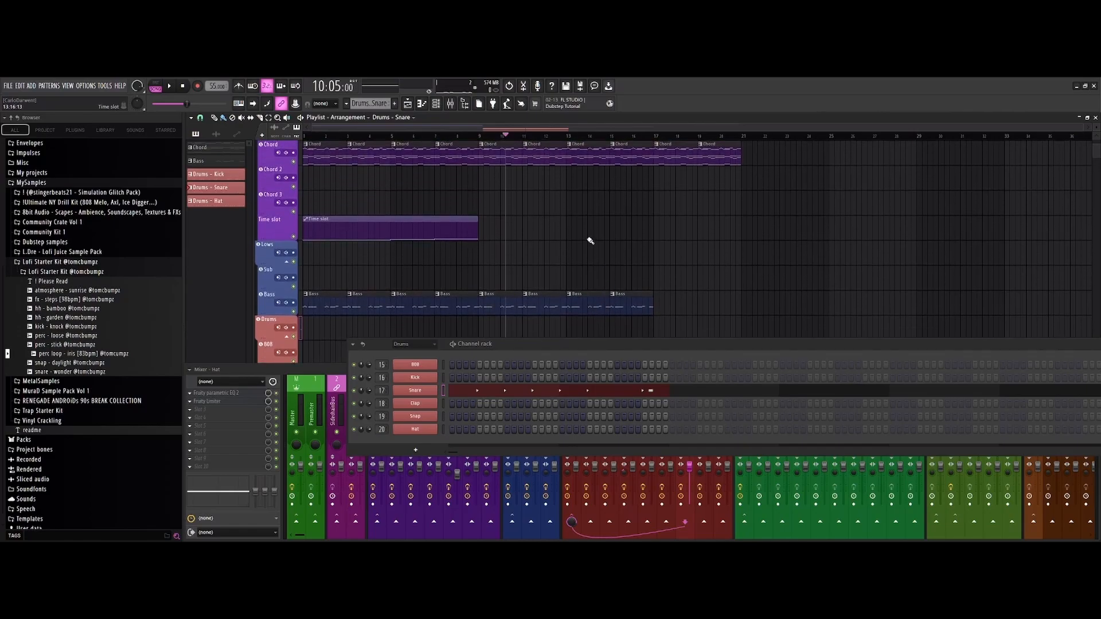
pyautogui.scroll(-8, 592, 249)
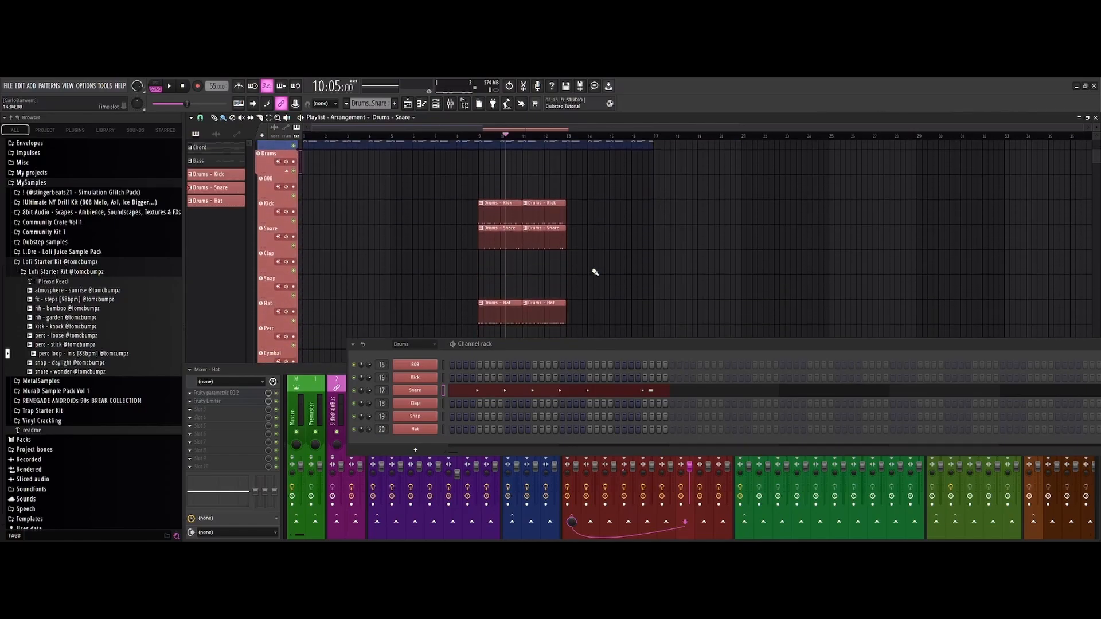
pyautogui.scroll(4, 688, 255)
pyautogui.scroll(4, 680, 253)
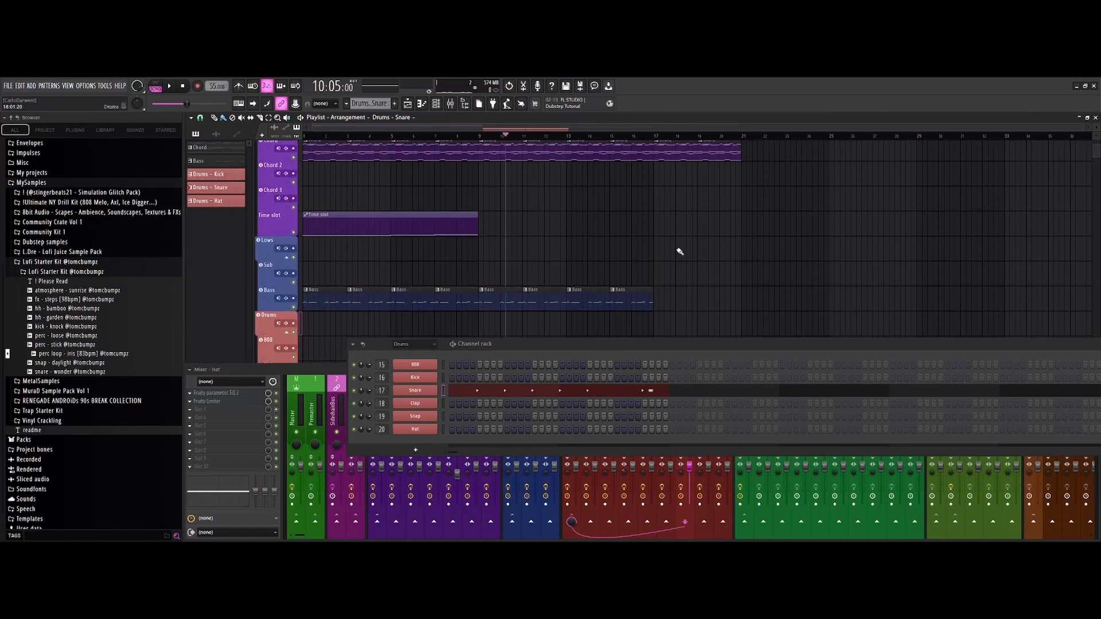
pyautogui.scroll(-6, 554, 250)
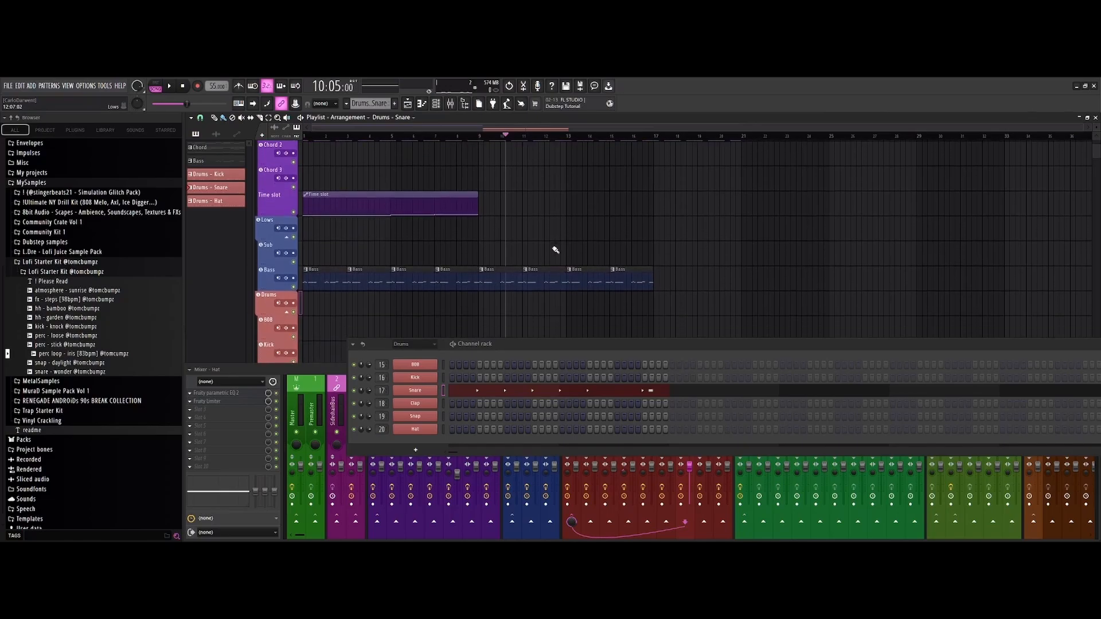
pyautogui.scroll(-4, 533, 247)
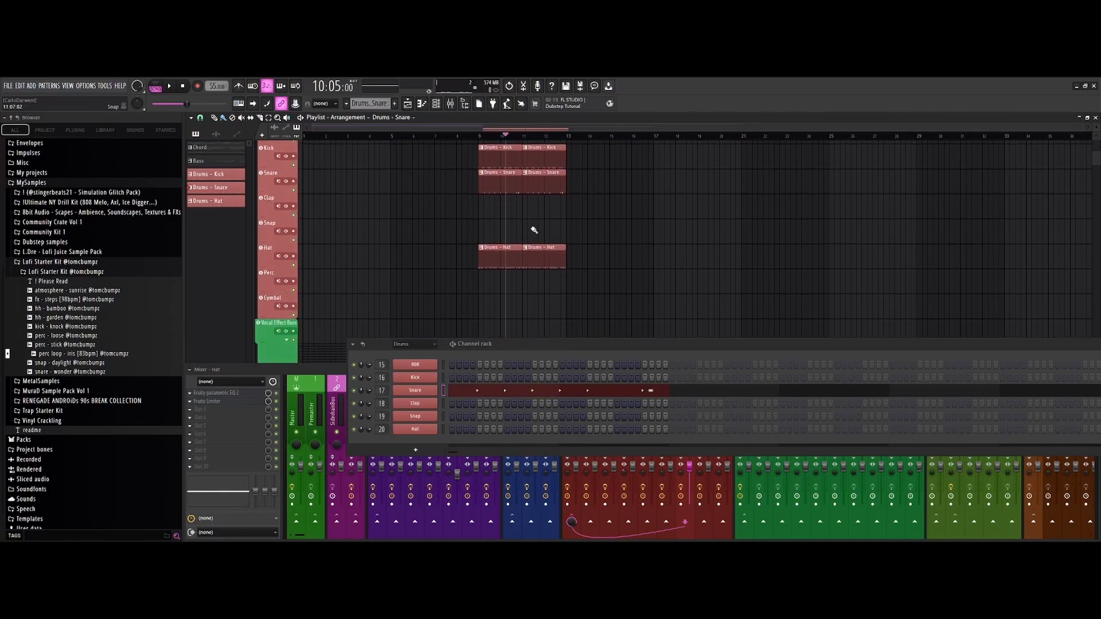
pyautogui.scroll(3, 542, 214)
pyautogui.moveTo(494, 176); pyautogui.dragTo(571, 326)
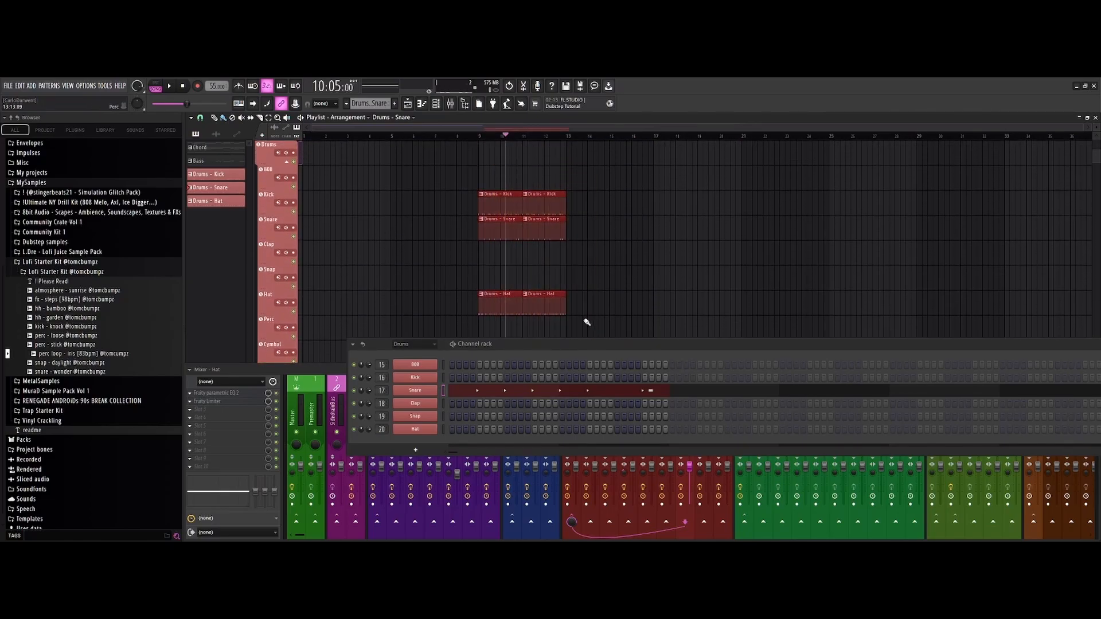
pyautogui.hotkey('ctrl', 'b')
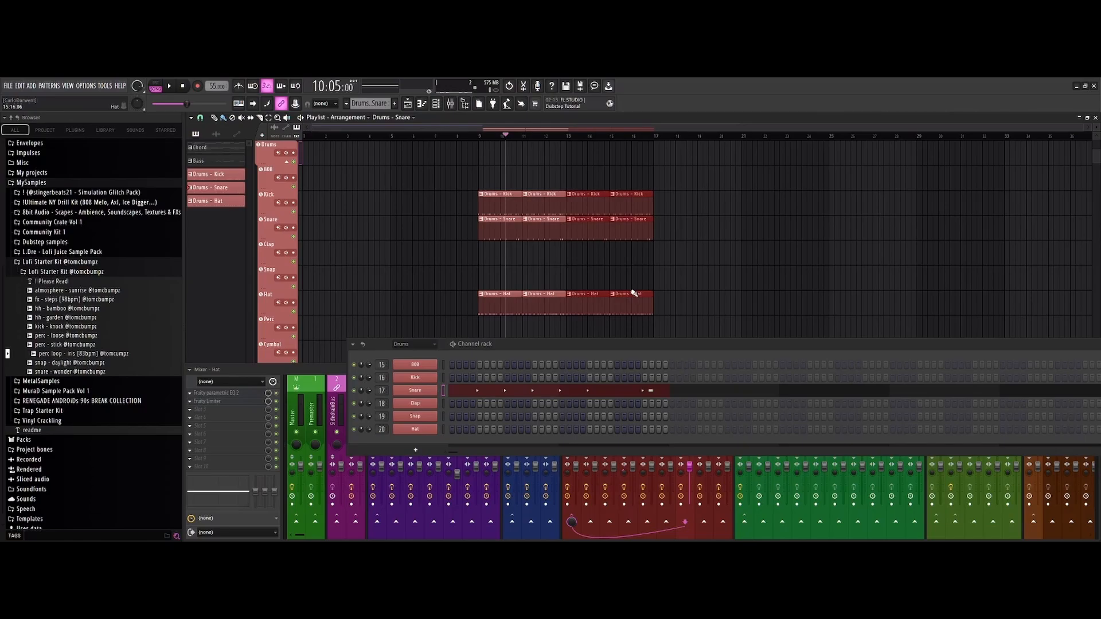
pyautogui.rightClick(660, 268)
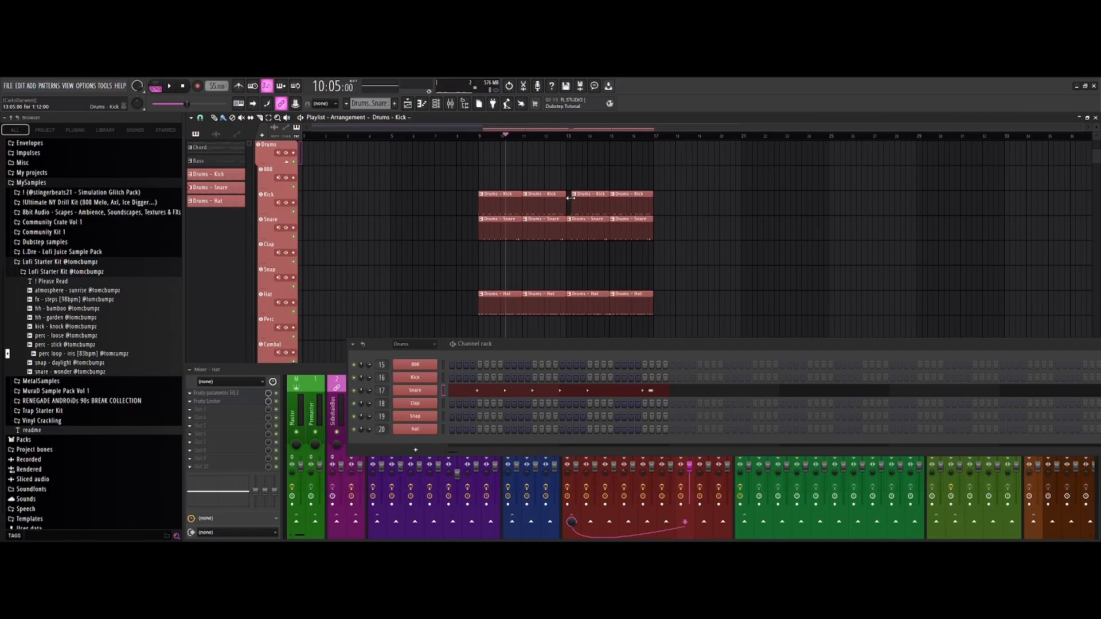
# - Try trimming the start of the third Kick clip to 13:05 and play back the drop from bar 13
pyautogui.click(568, 138)
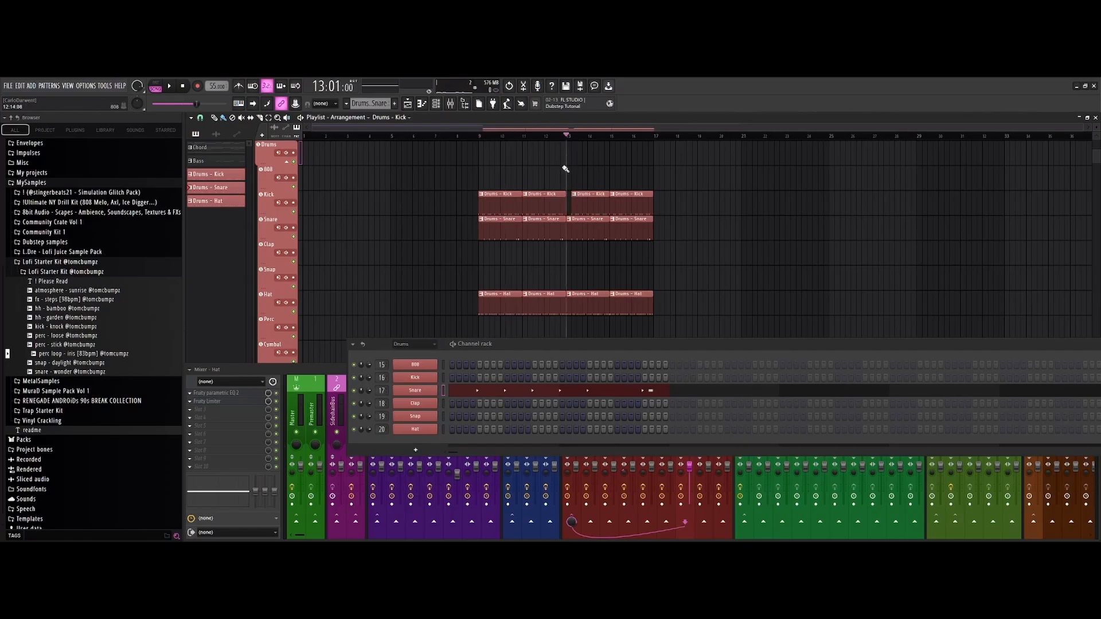
pyautogui.press('space')
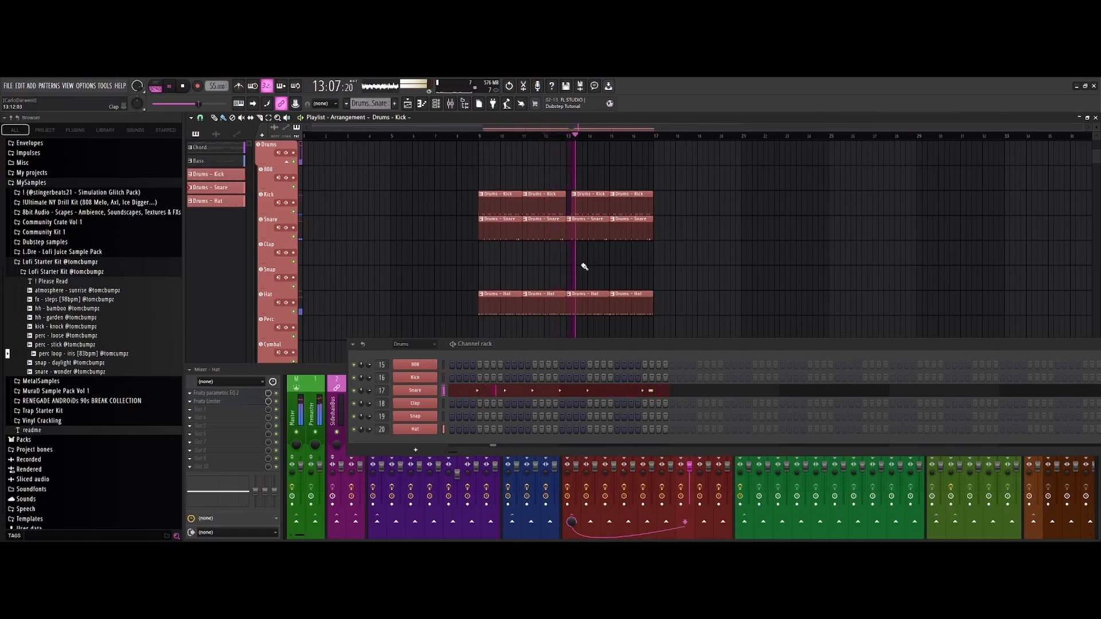
pyautogui.press('space')
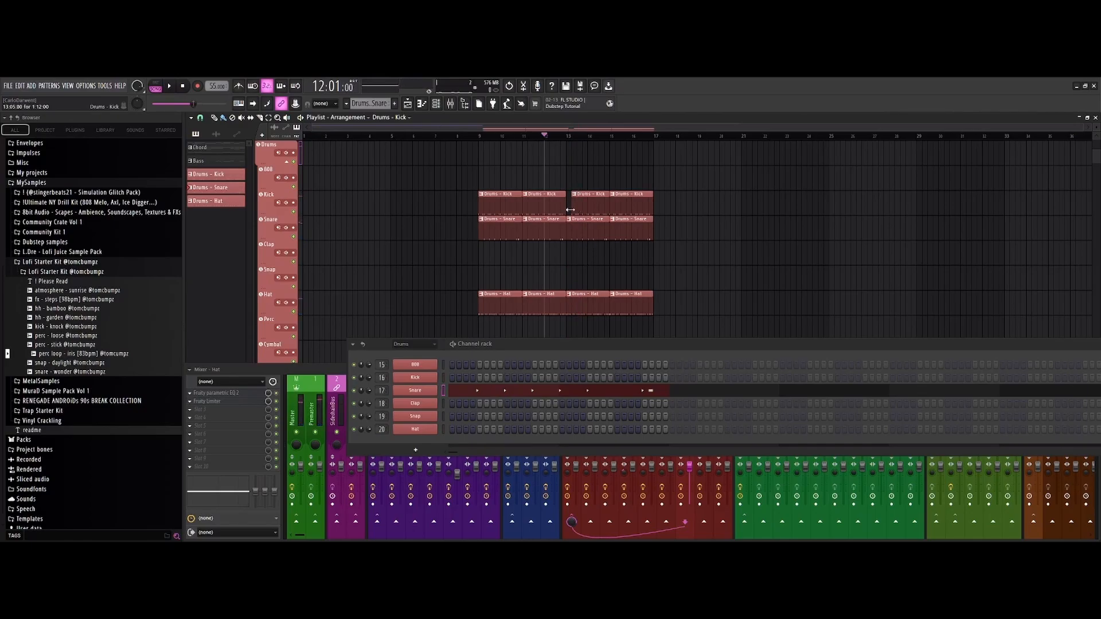
pyautogui.scroll(8, 659, 227)
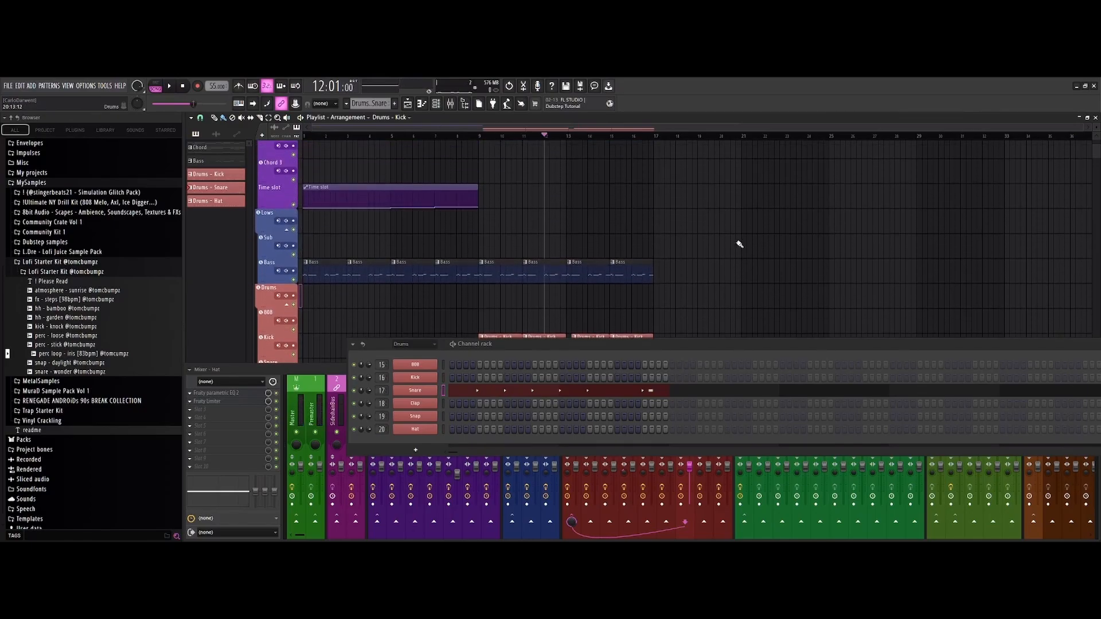
pyautogui.scroll(-8, 857, 291)
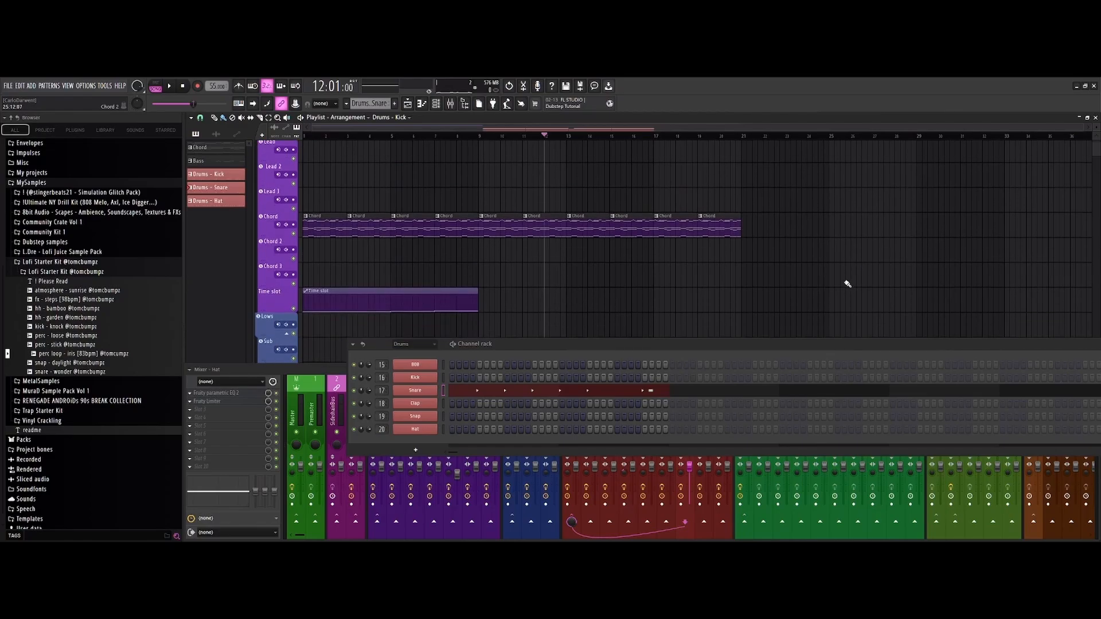
pyautogui.scroll(-2, 759, 269)
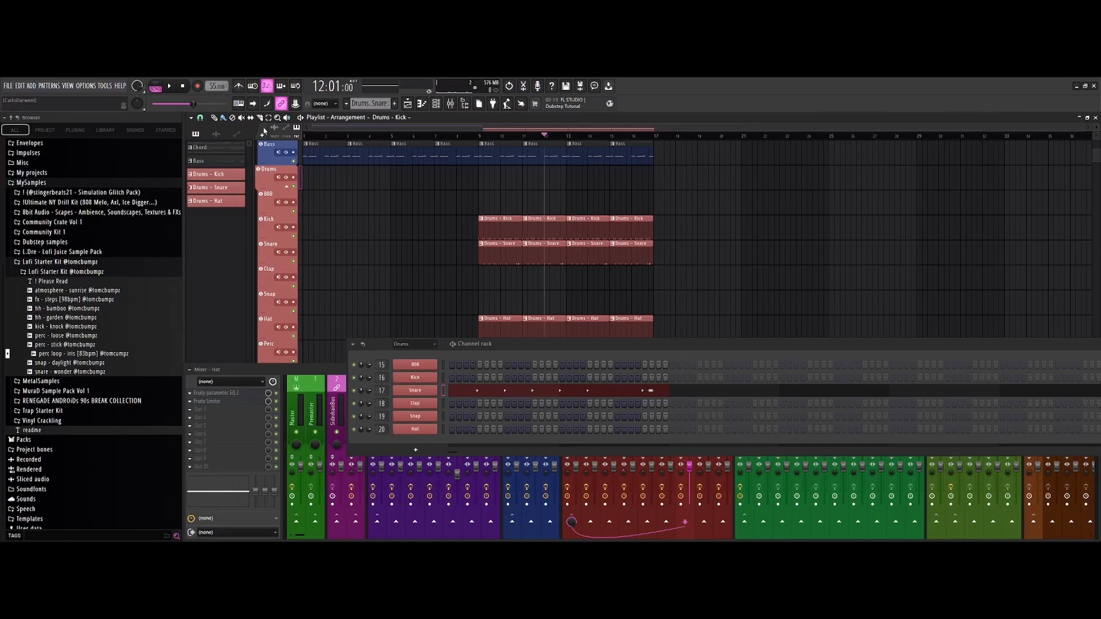
# - Slice the Kick and Snare clips at about 13:07 and 13:14, mute the segments in between and play back from bar 12
pyautogui.scroll(5, 591, 293)
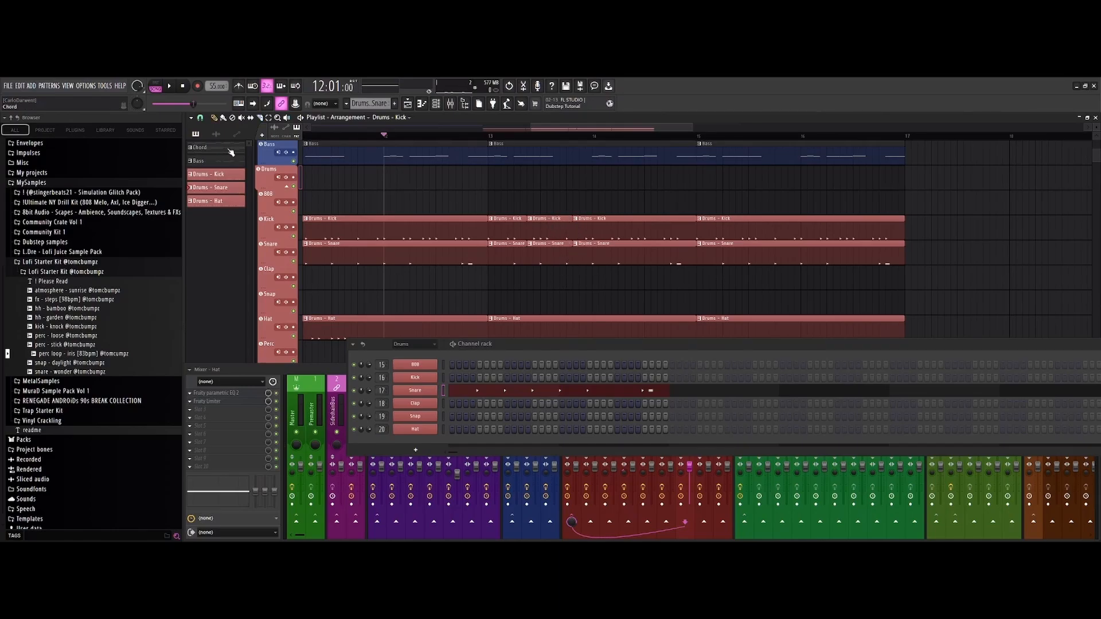
pyautogui.click(549, 242)
pyautogui.press('space')
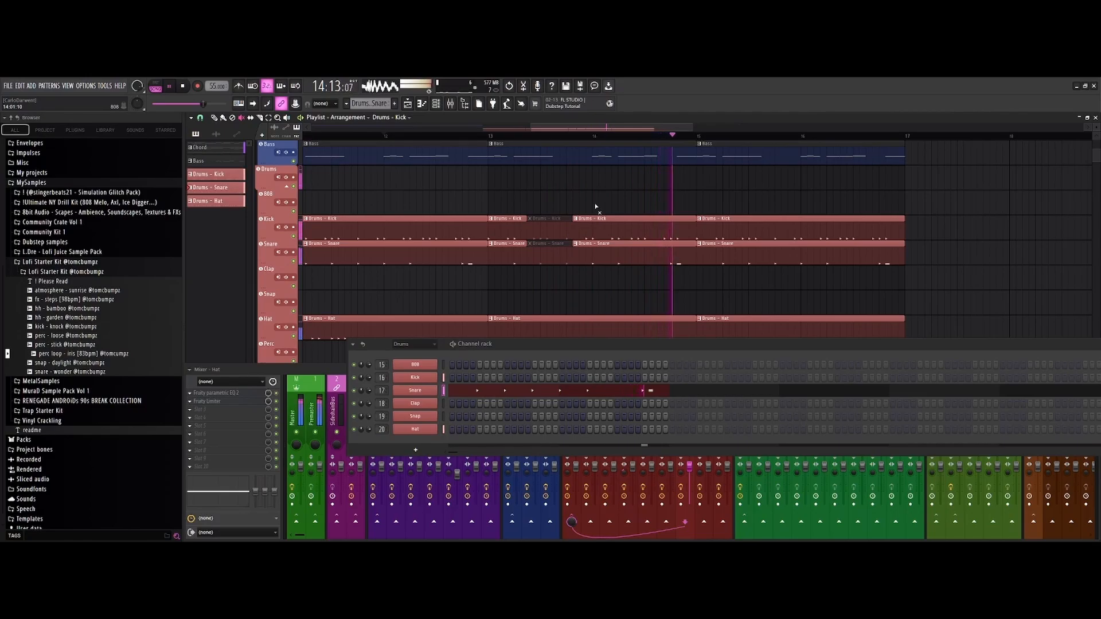
pyautogui.press('space')
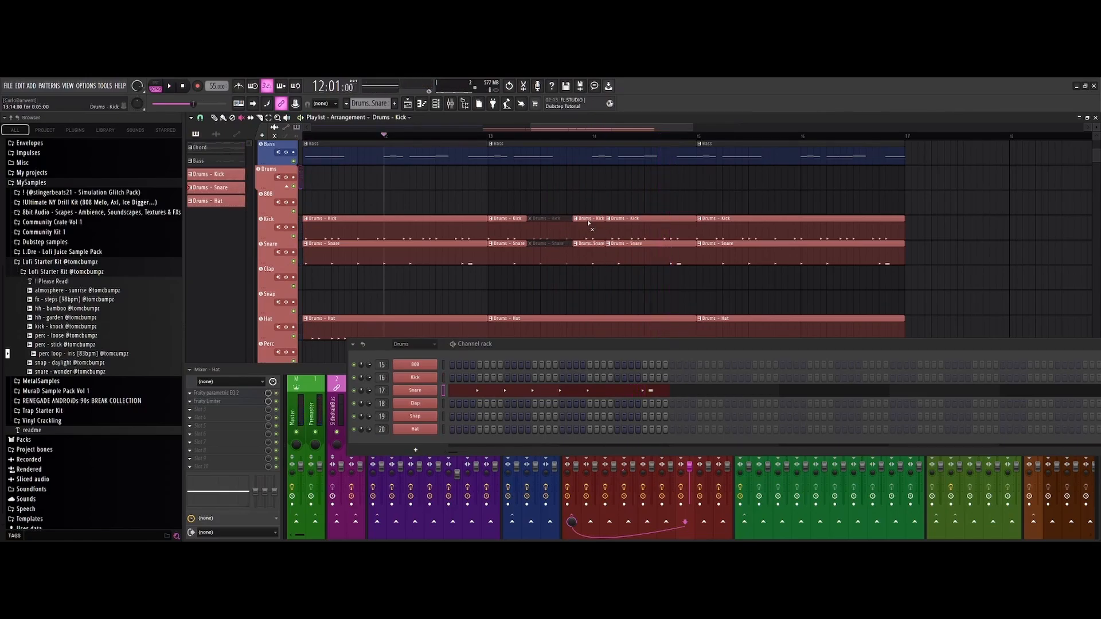
# - Slice the Kick and Snare clips at about 14:03 and 14:10, mute the segments from 13:14 to there and play them back
pyautogui.press('space')
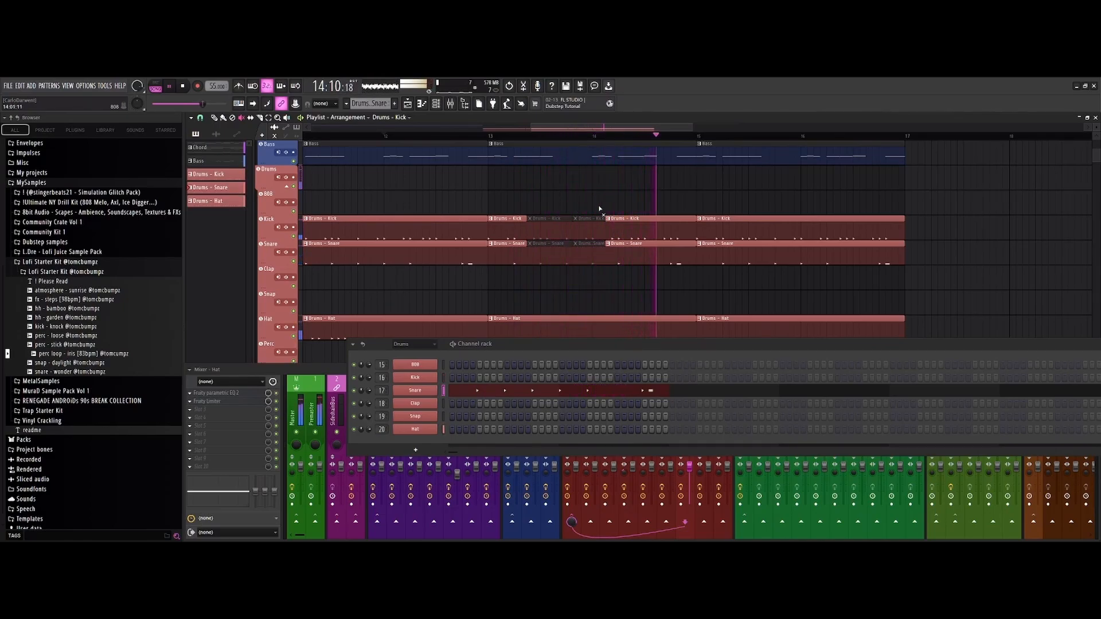
pyautogui.press('space')
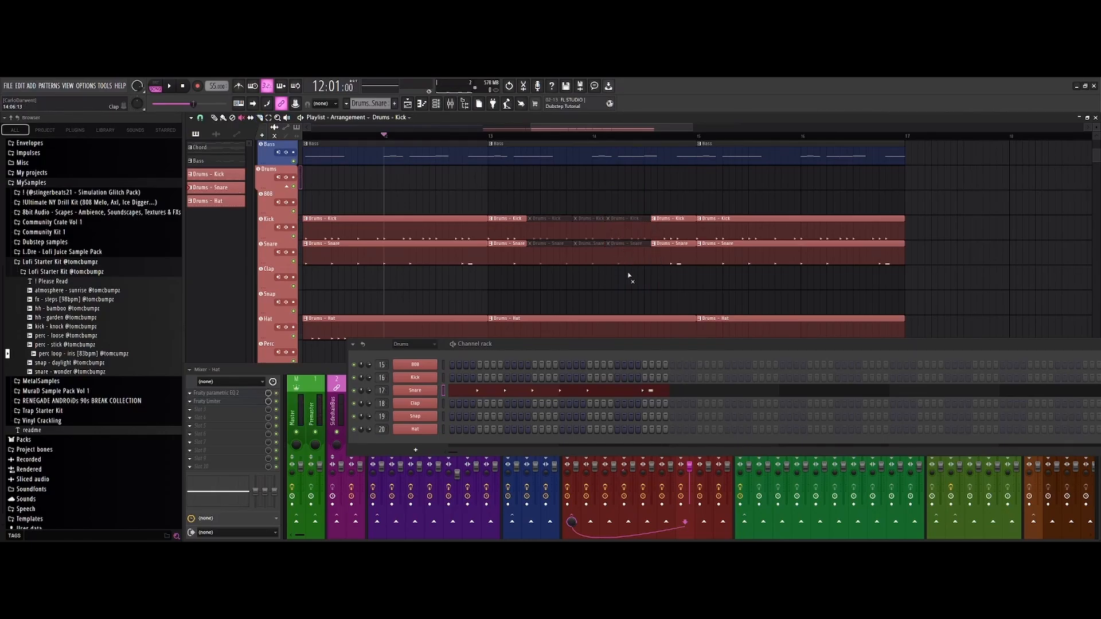
pyautogui.press('space')
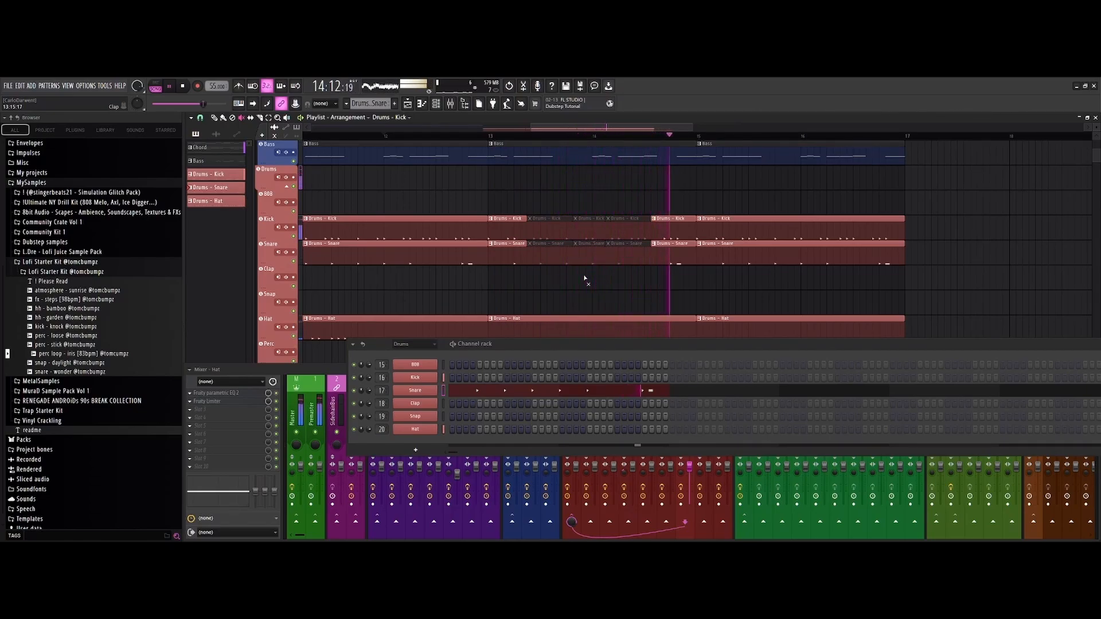
pyautogui.press('space')
# - Unmute the short Kick and Snare segments at 13:14 and play back the passage from bar 12
pyautogui.click(593, 229)
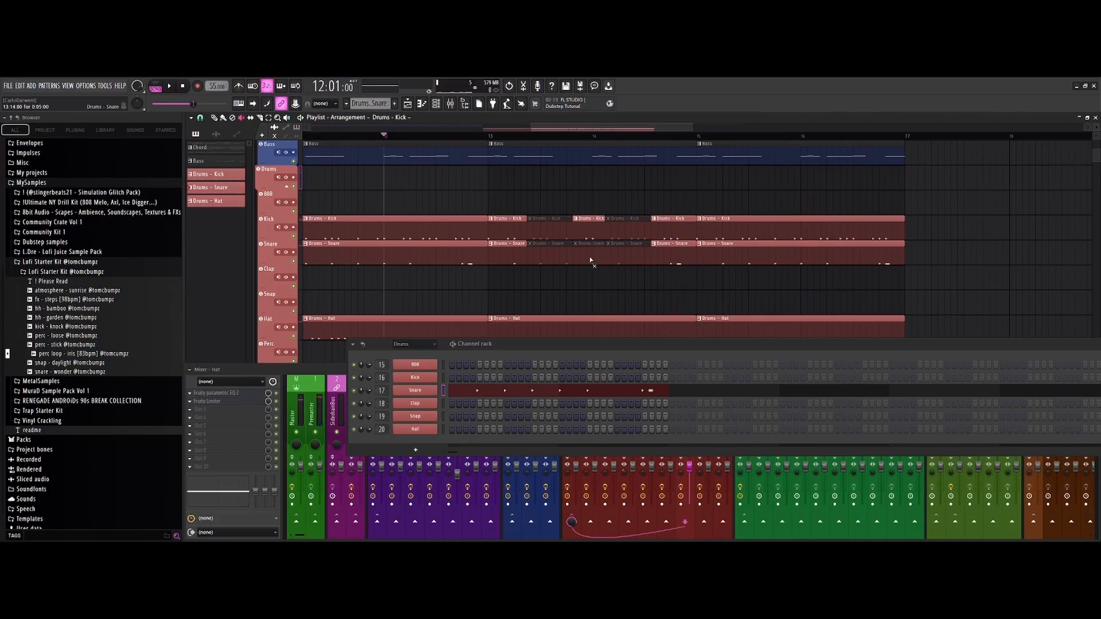
pyautogui.click(592, 252)
pyautogui.press('space')
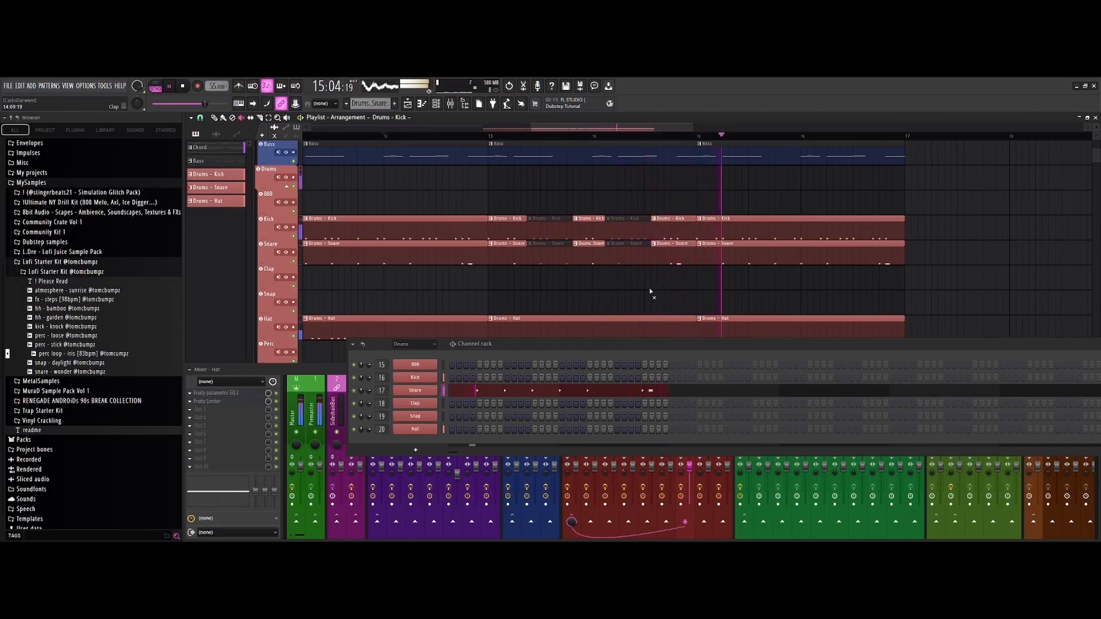
pyautogui.press('space')
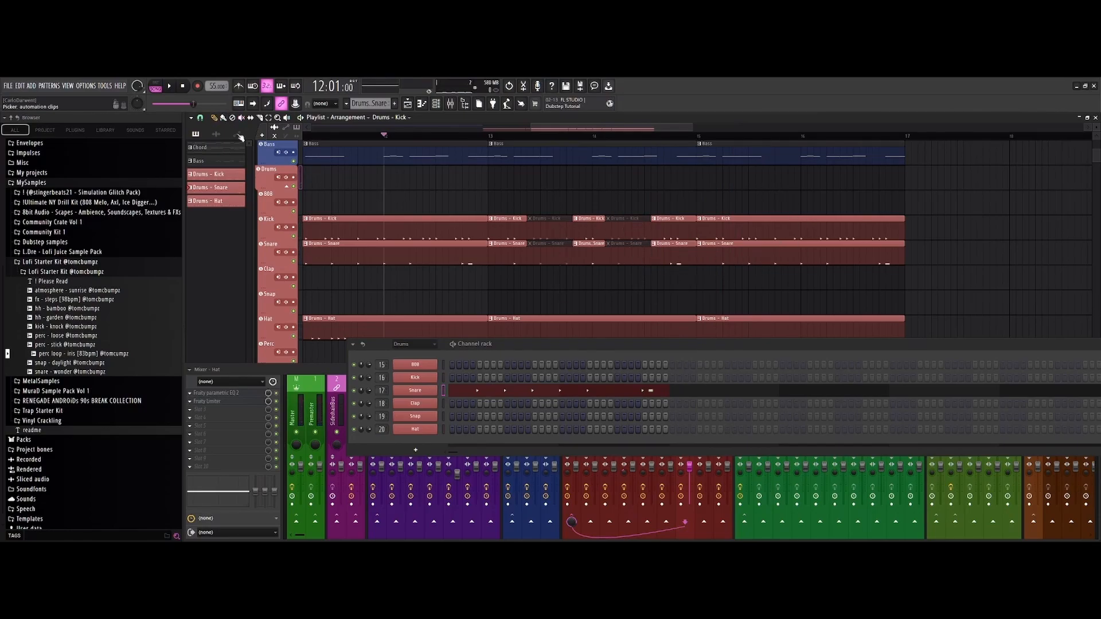
# - Delete the muted Kick and Snare segments in bars 13 and 14, leaving gaps around the short 13:14 segments
pyautogui.rightClick(557, 225)
pyautogui.rightClick(554, 251)
pyautogui.rightClick(623, 225)
pyautogui.rightClick(624, 251)
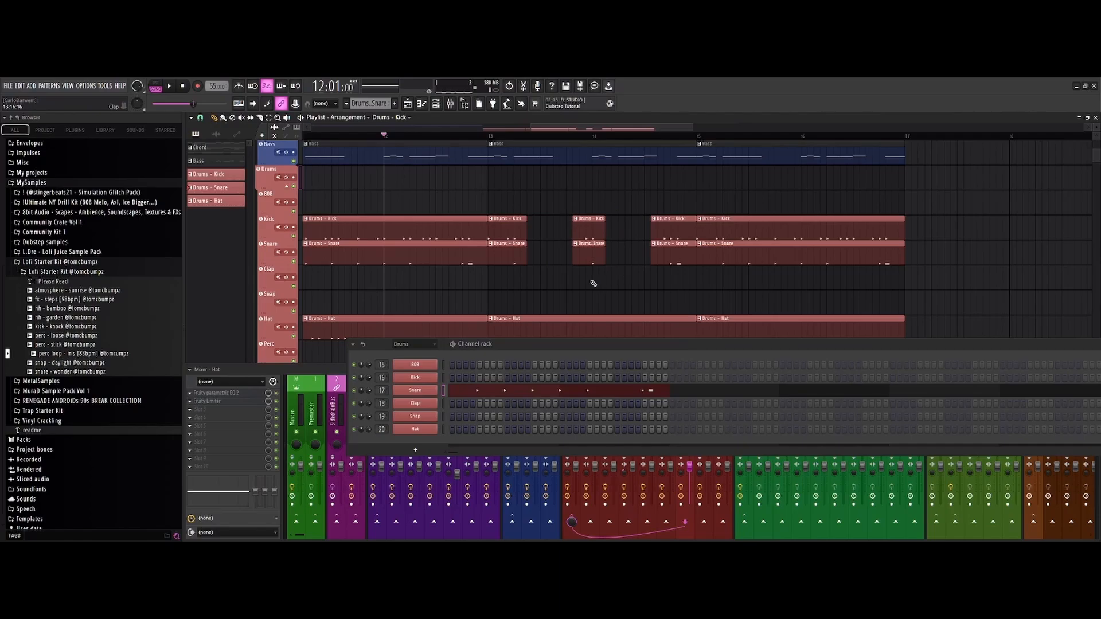
pyautogui.scroll(-5, 594, 284)
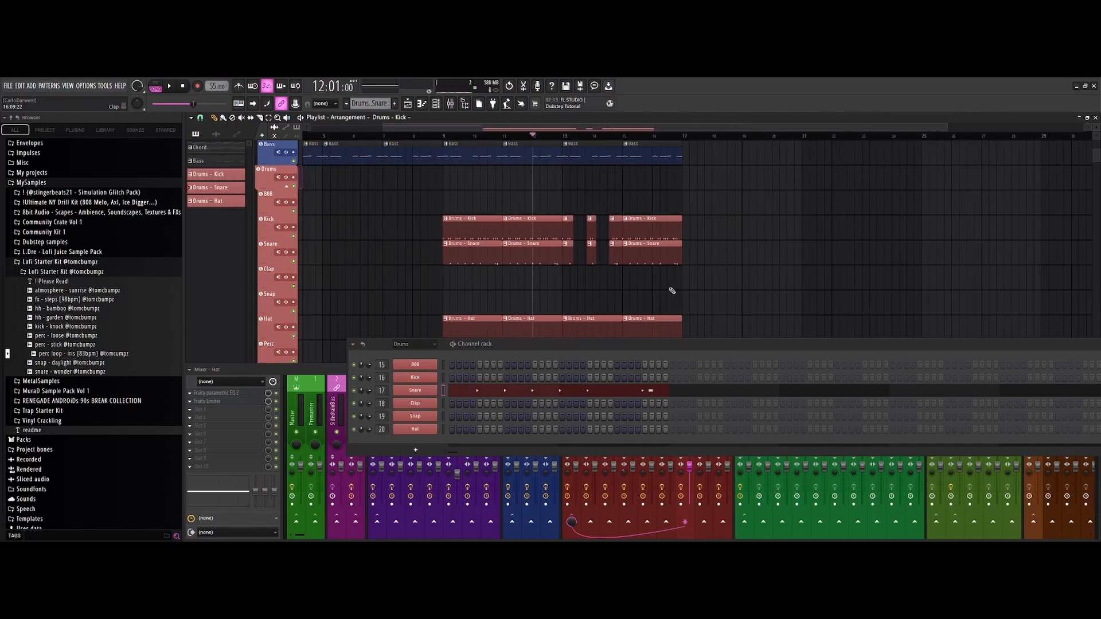
pyautogui.scroll(-2, 673, 291)
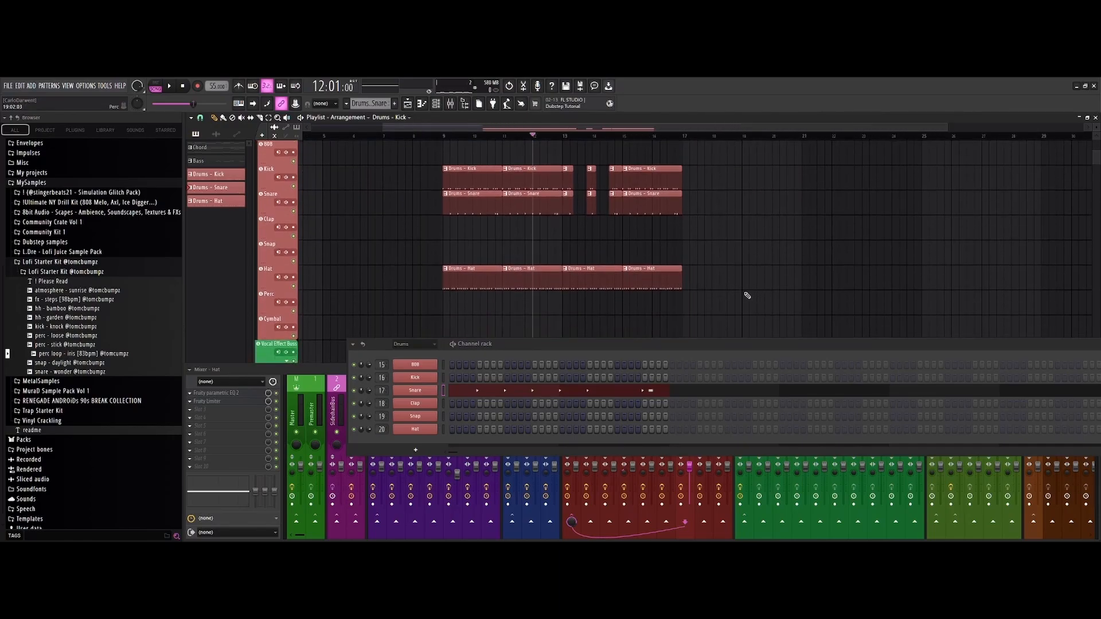
pyautogui.scroll(2, 747, 296)
pyautogui.scroll(-2, 747, 298)
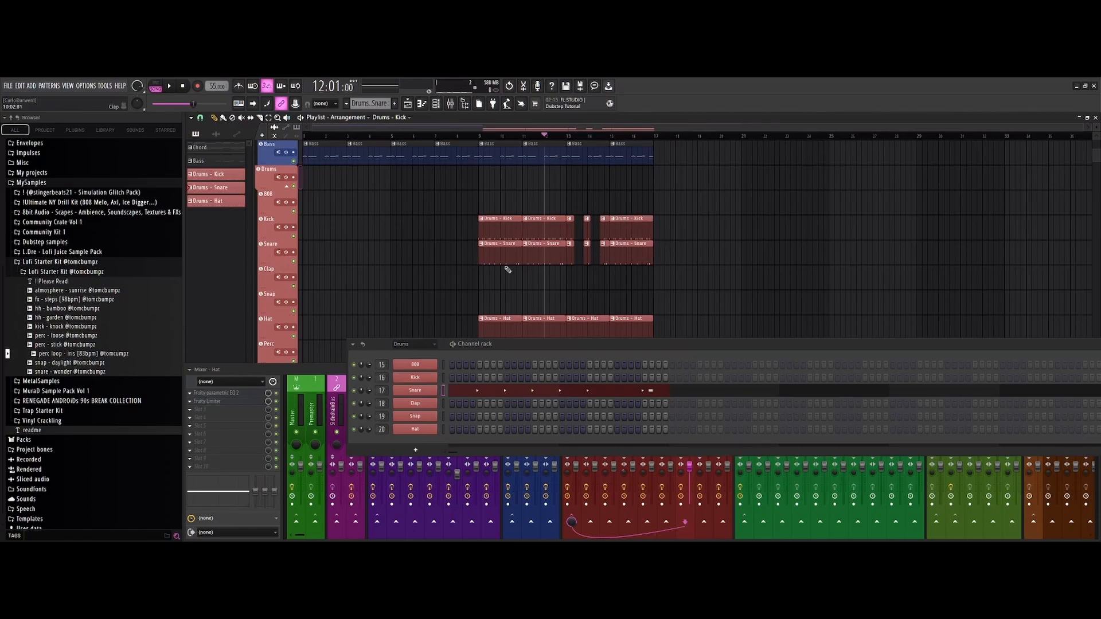
pyautogui.scroll(5, 690, 273)
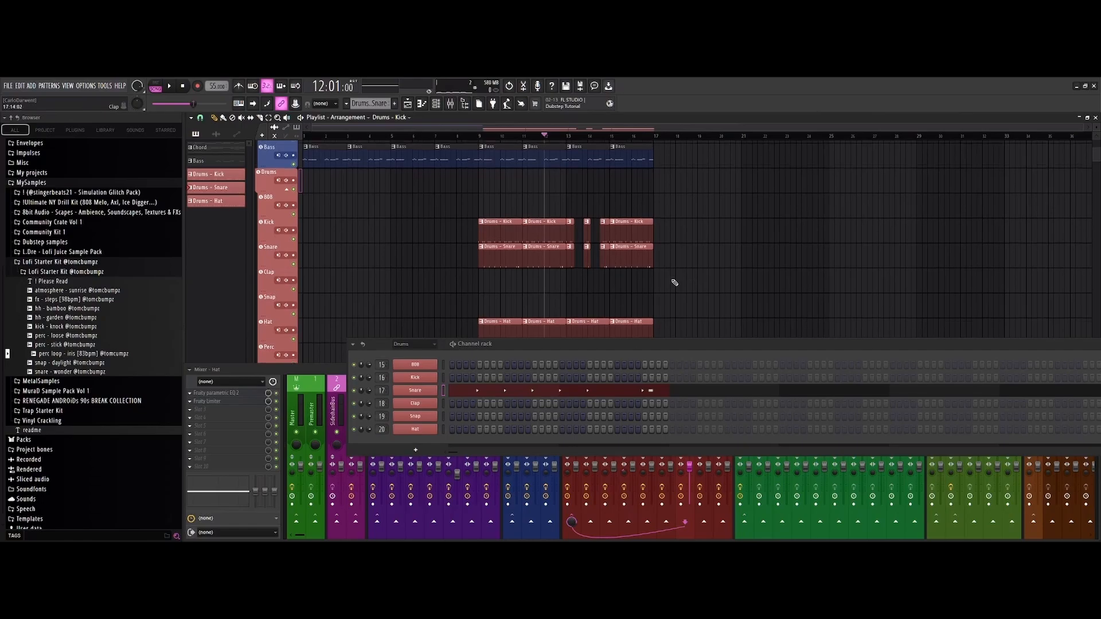
pyautogui.scroll(3, 677, 277)
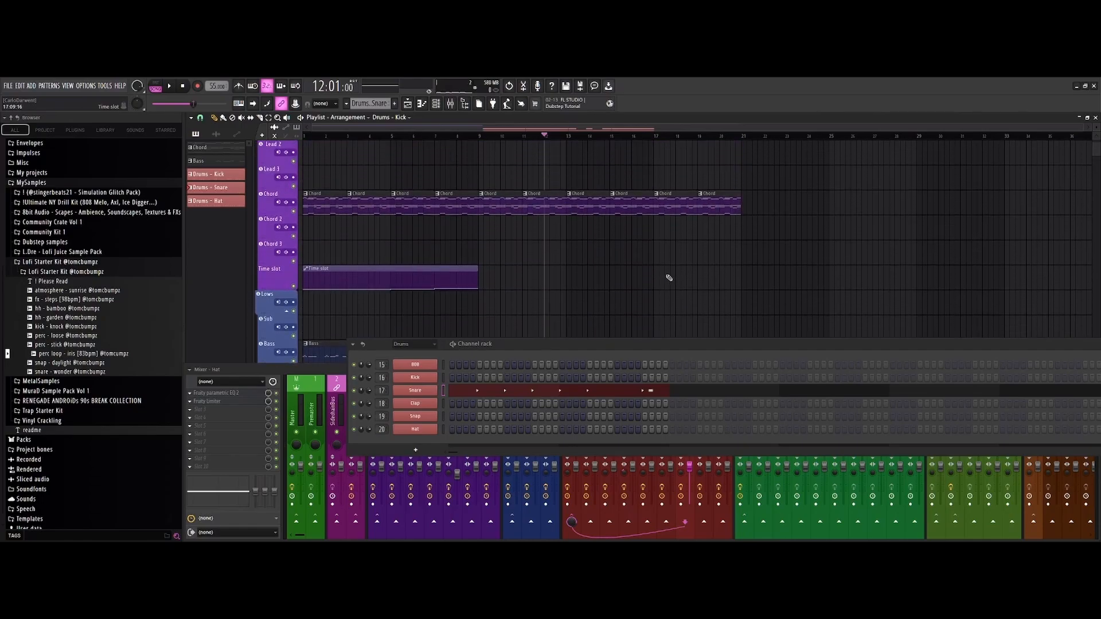
# - Copy the Kick, Snare and Hat clips after their existing clips to extend the drums through bar 20
pyautogui.scroll(-8, 746, 282)
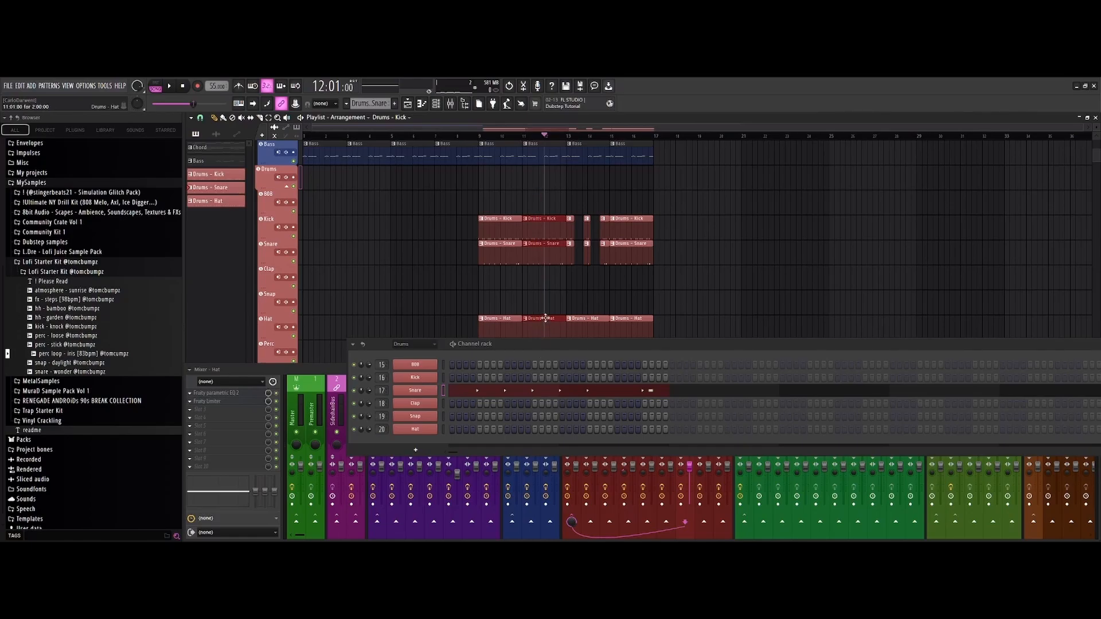
pyautogui.moveTo(545, 322); pyautogui.dragTo(720, 330)
pyautogui.scroll(5, 791, 278)
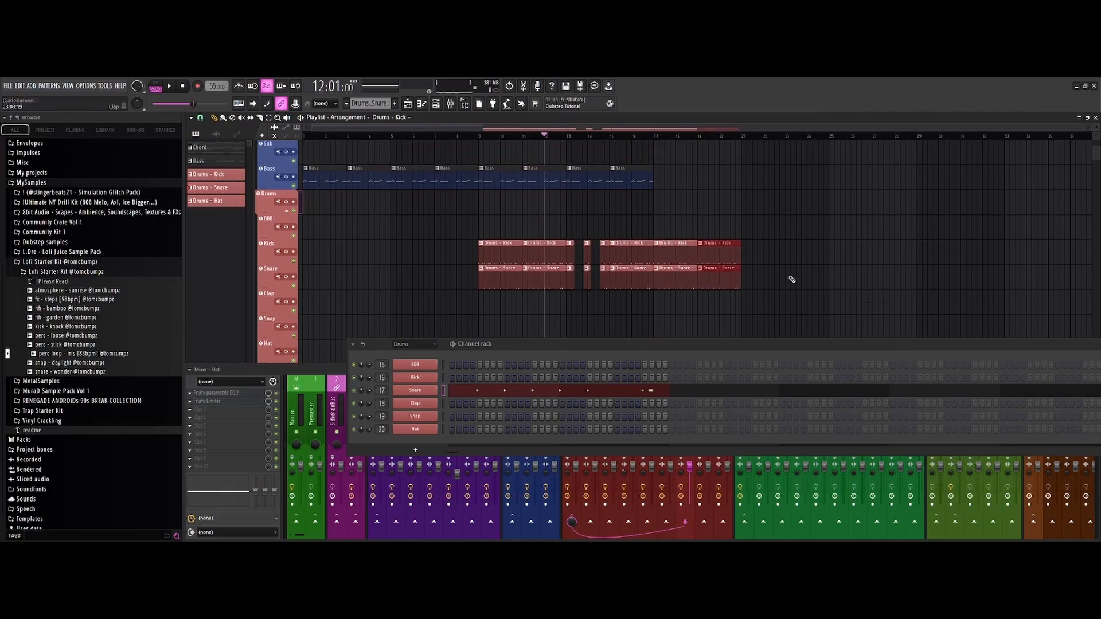
# - Duplicate the last two Bass clips to extend the bass line through bar 20
pyautogui.scroll(2, 788, 276)
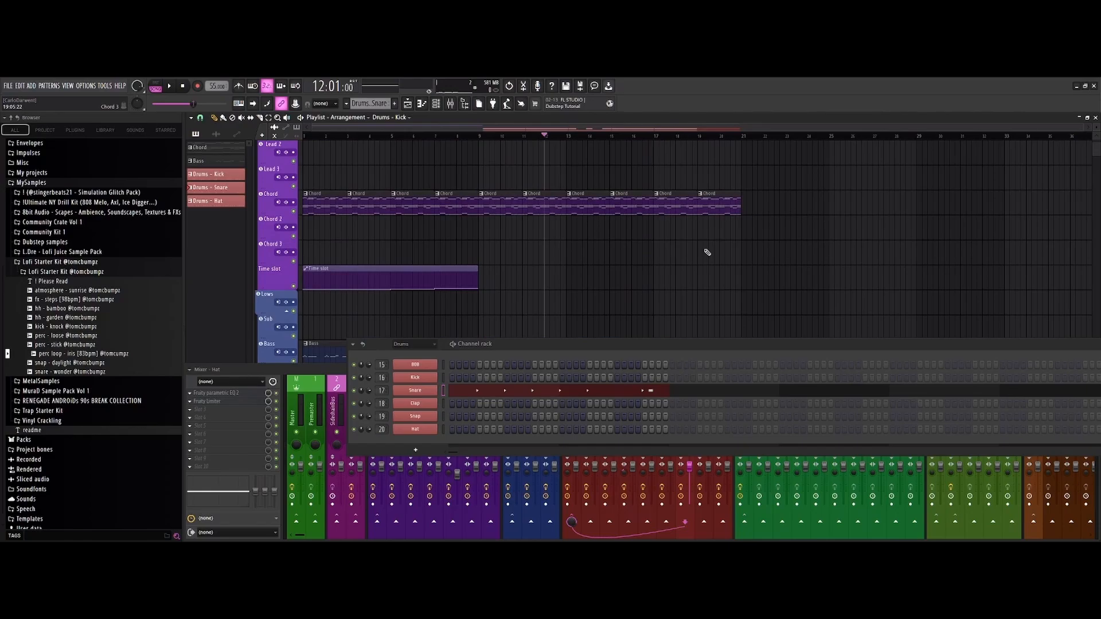
pyautogui.scroll(4, 699, 247)
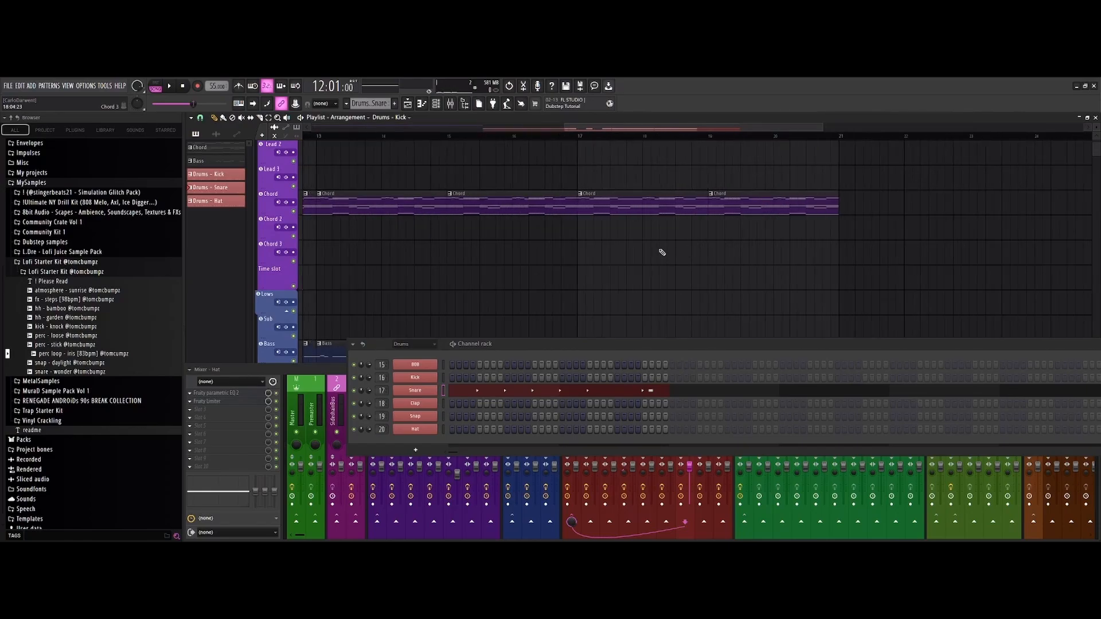
pyautogui.click(538, 135)
pyautogui.scroll(-4, 625, 247)
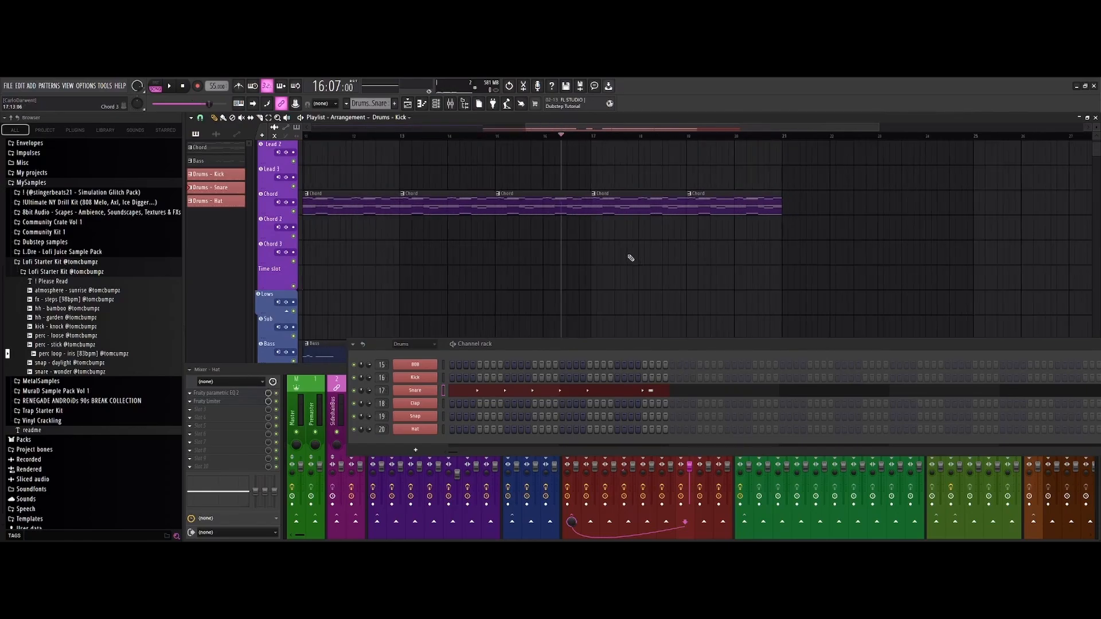
pyautogui.scroll(-3, 648, 258)
pyautogui.scroll(1, 783, 268)
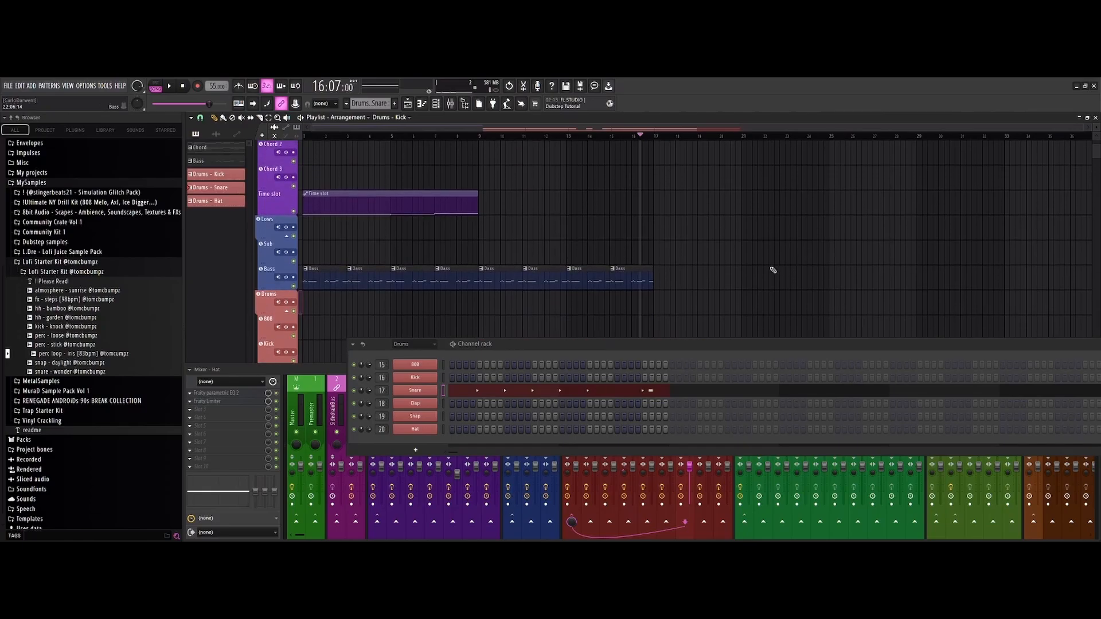
pyautogui.moveTo(585, 240); pyautogui.dragTo(679, 291)
pyautogui.hotkey('ctrl', 'b')
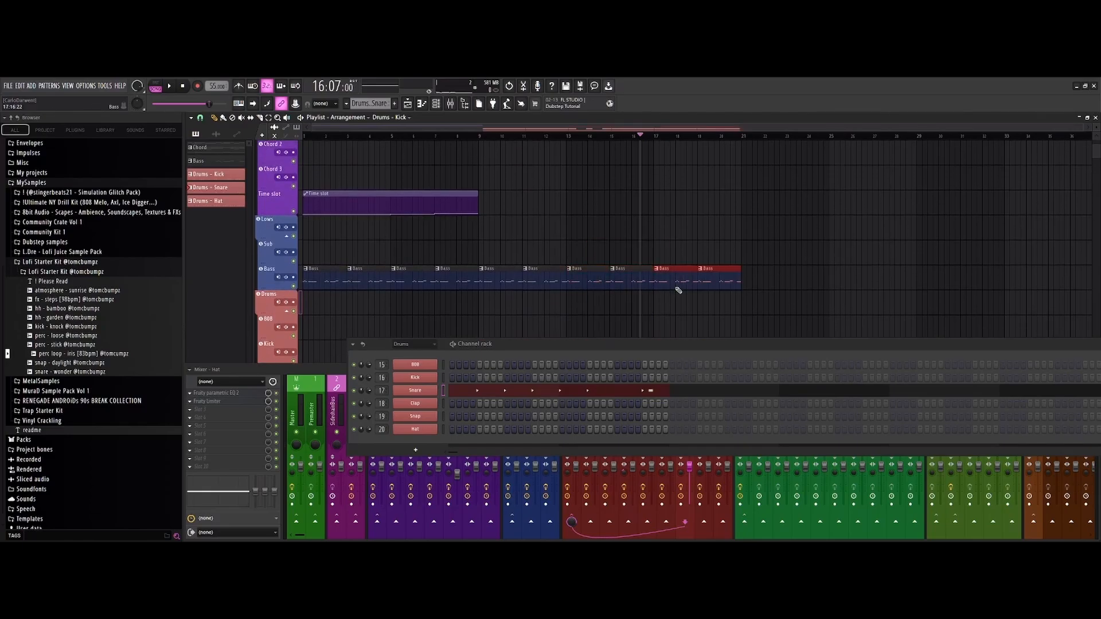
# - Play back the transition into the extended section from 16:07
pyautogui.press('space')
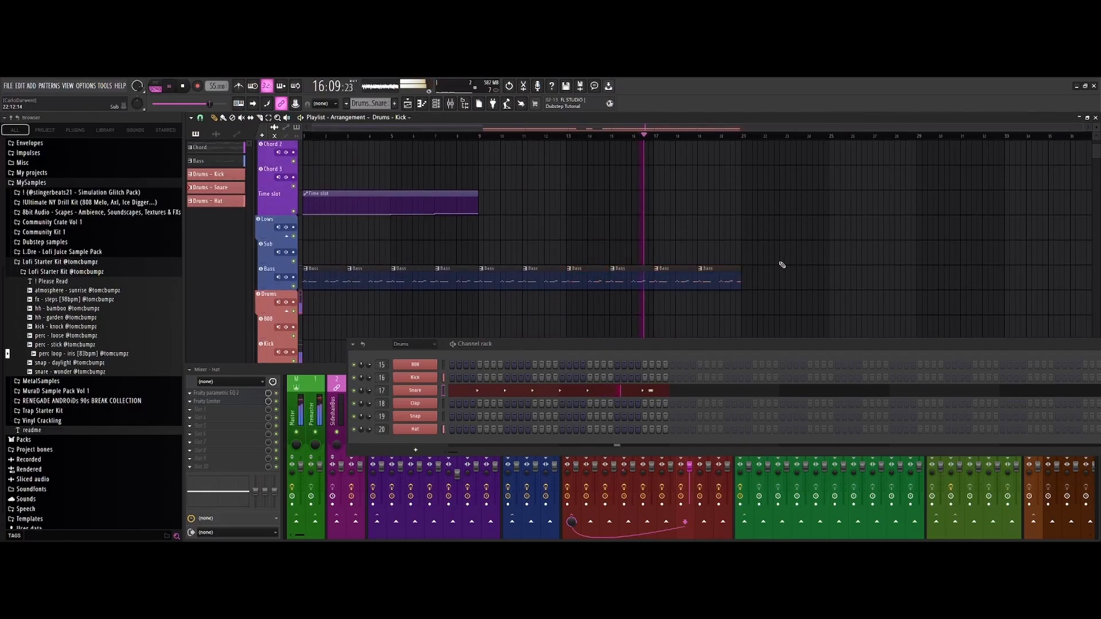
pyautogui.scroll(2, 815, 265)
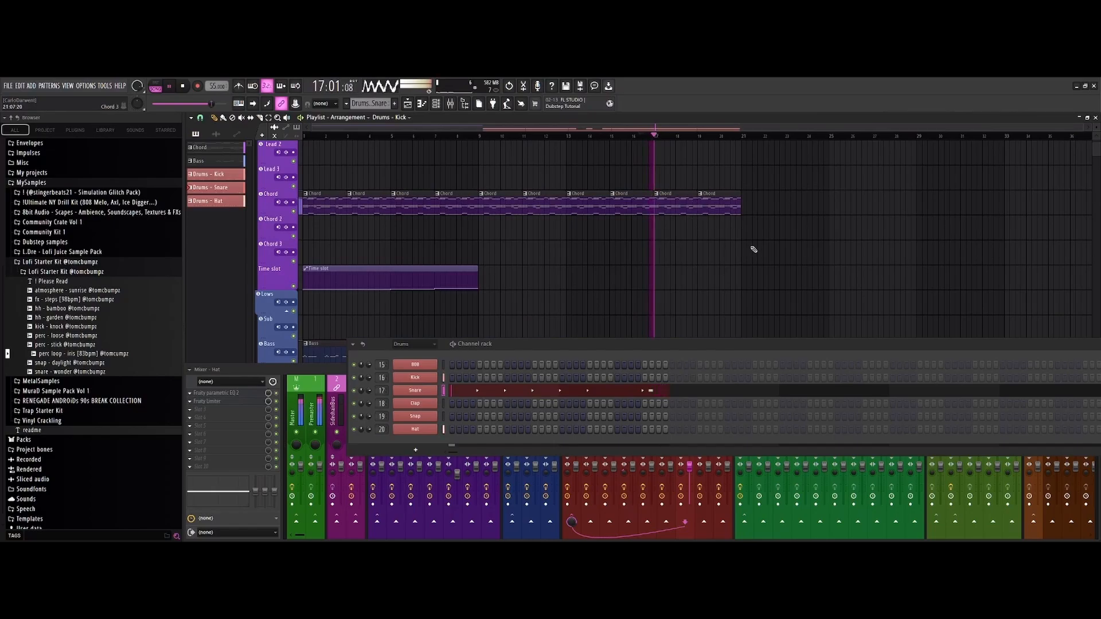
pyautogui.scroll(1, 773, 282)
pyautogui.scroll(-3, 774, 280)
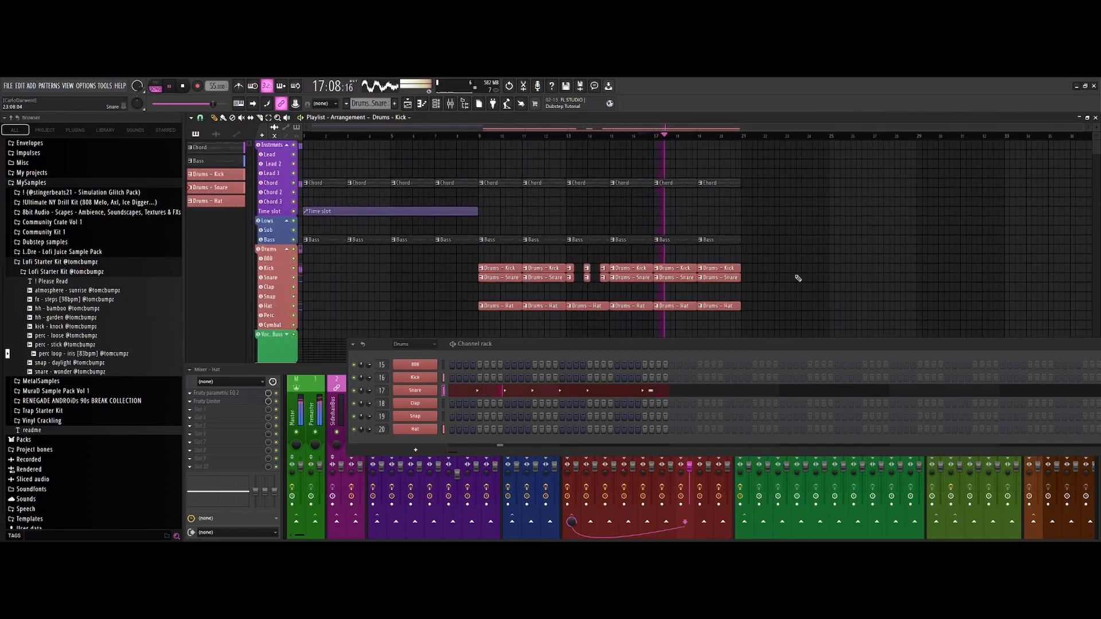
pyautogui.press('space')
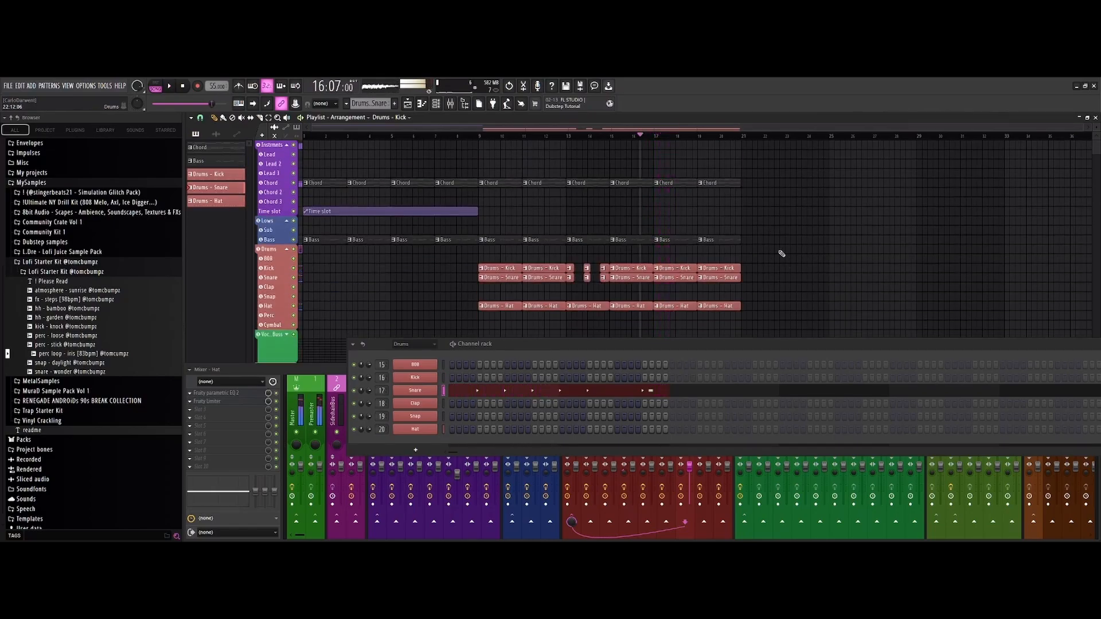
# - Slice the Chord clip at the start of bar 17 and delete the segments between 17:02 and 17:07
pyautogui.scroll(2, 689, 218)
pyautogui.scroll(1, 689, 218)
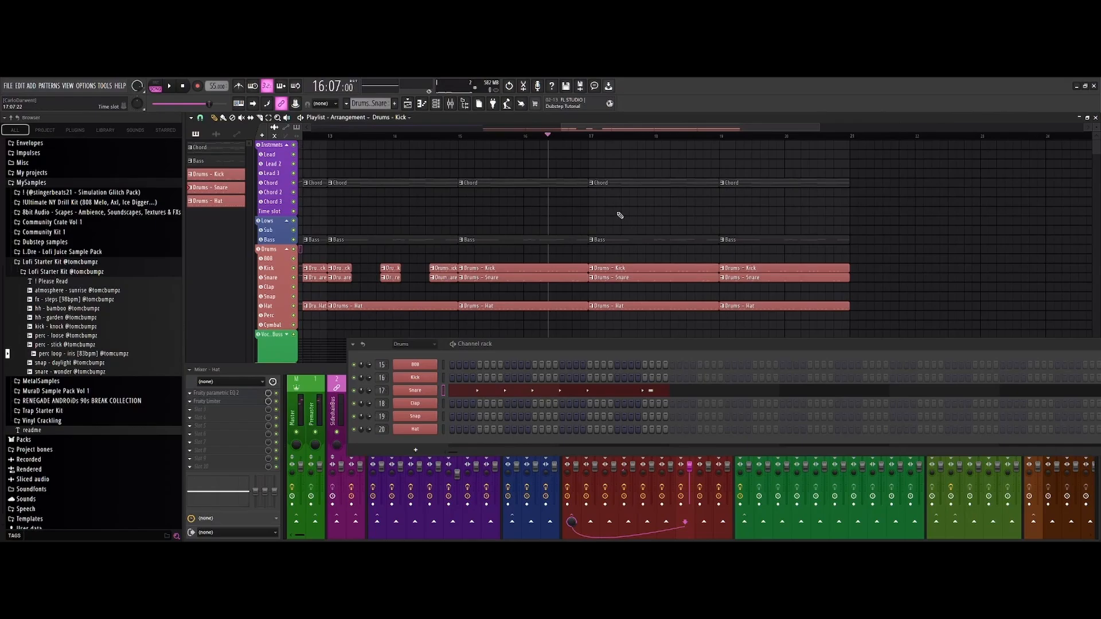
pyautogui.scroll(2, 620, 215)
pyautogui.scroll(2, 679, 215)
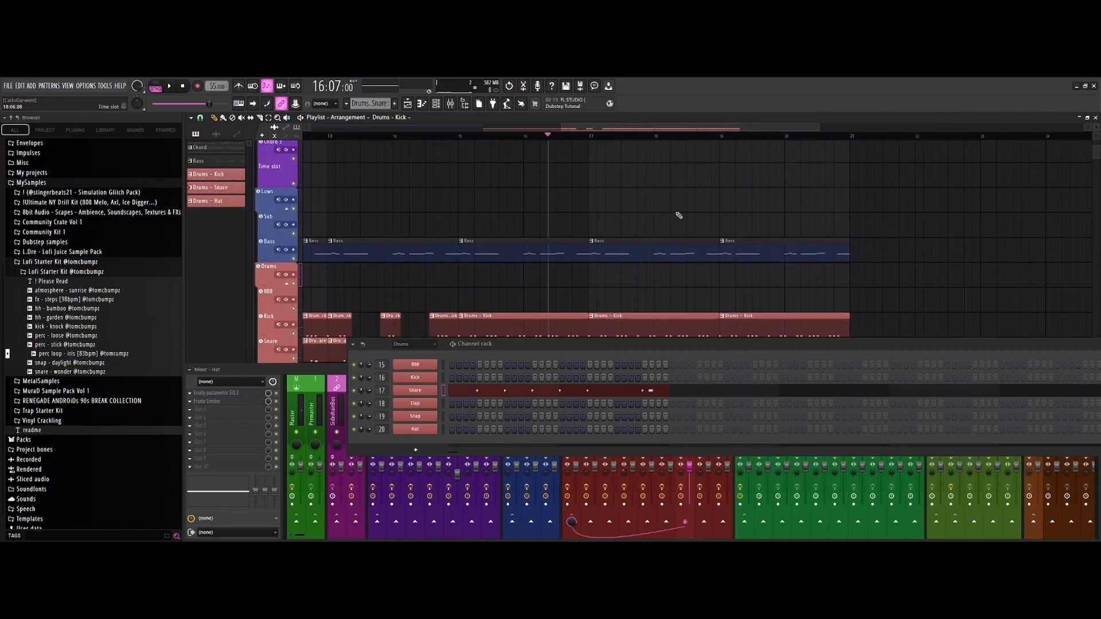
pyautogui.scroll(3, 679, 215)
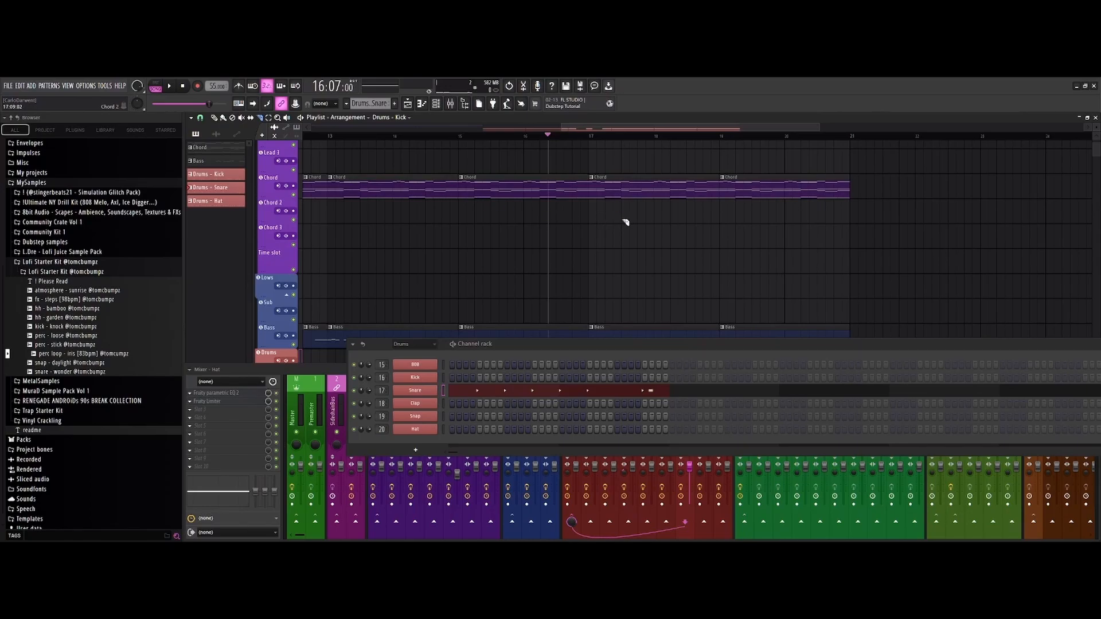
pyautogui.click(592, 138)
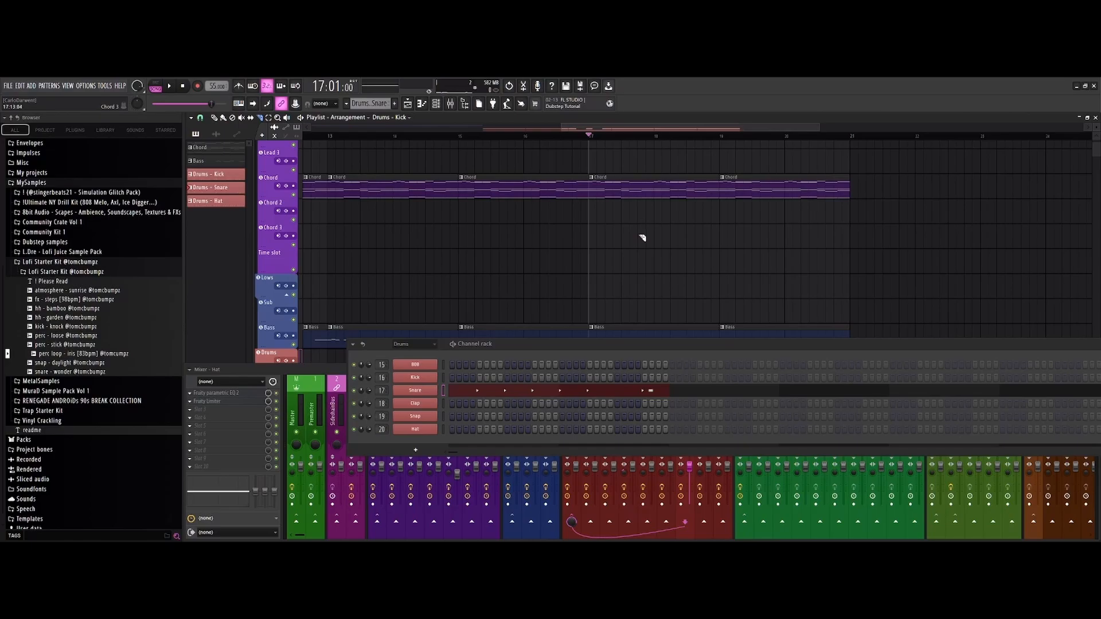
pyautogui.scroll(-5, 643, 237)
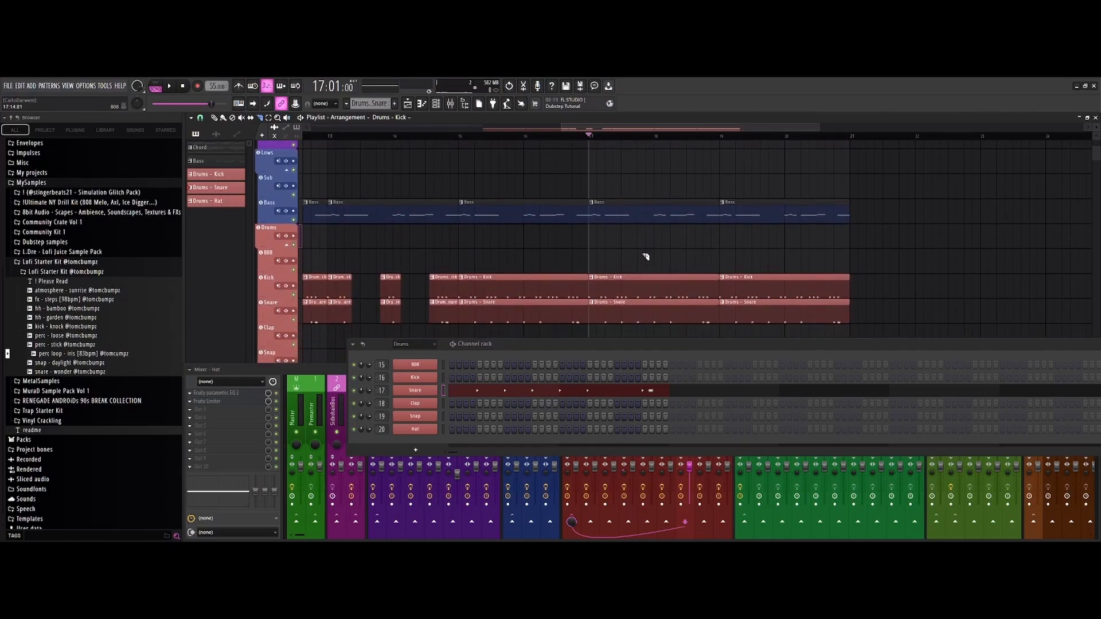
pyautogui.scroll(7, 640, 261)
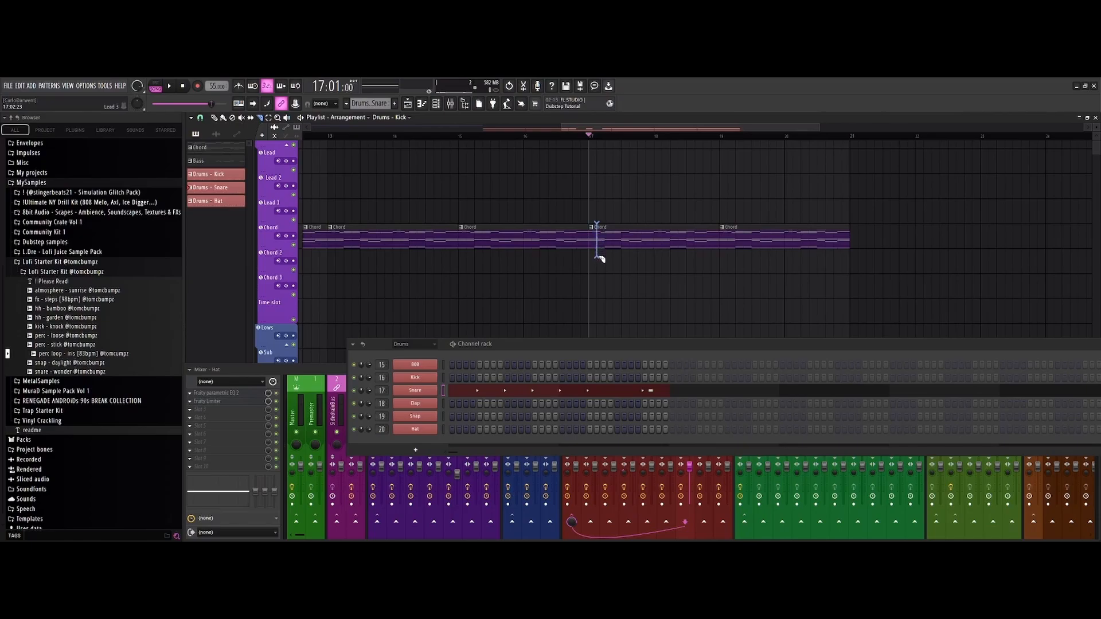
pyautogui.moveTo(600, 259); pyautogui.dragTo(603, 257)
pyautogui.moveTo(616, 257); pyautogui.dragTo(616, 257)
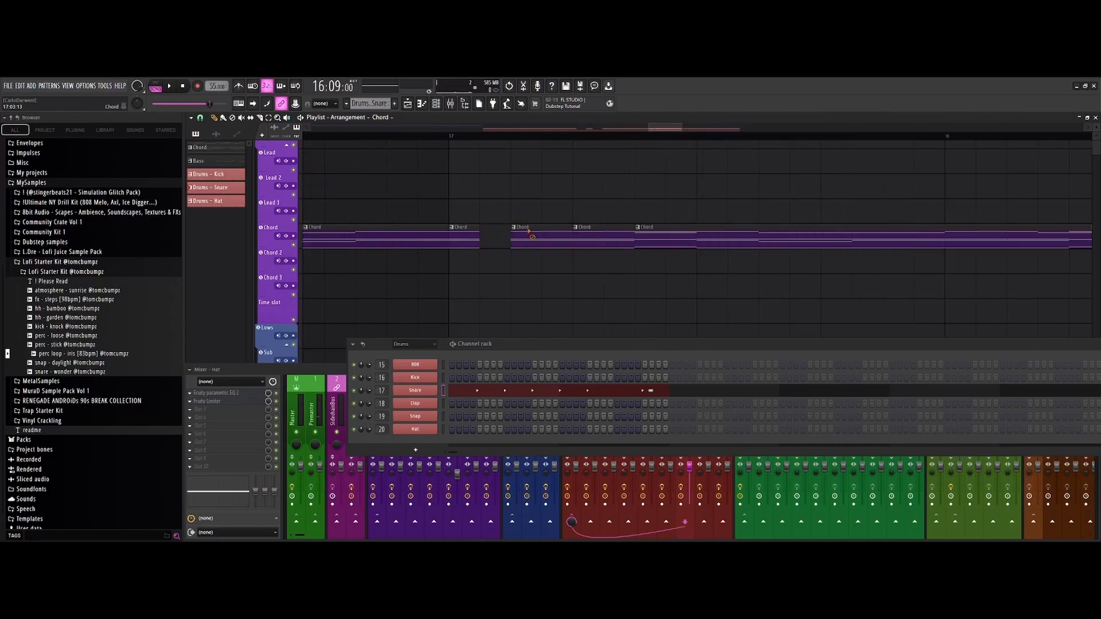
pyautogui.rightClick(531, 235)
pyautogui.rightClick(584, 242)
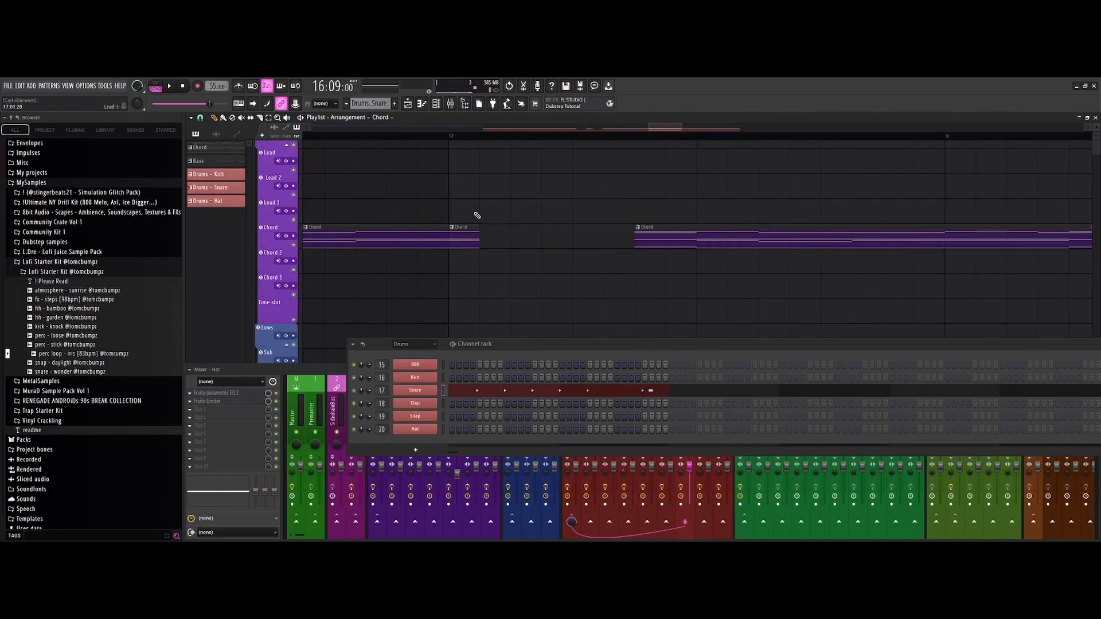
# - Duplicate the short Chord slice at 17:01 twice to form a stutter, and play it back from 16:09
pyautogui.hotkey('ctrl', 'b')
pyautogui.hotkey('ctrl', 'b')
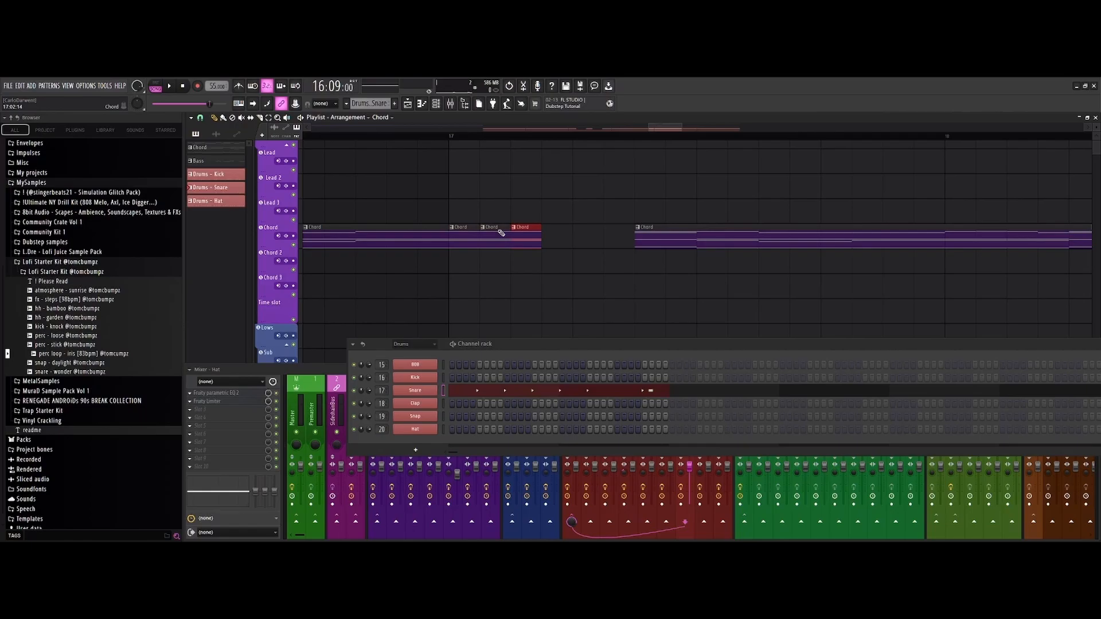
pyautogui.press('space')
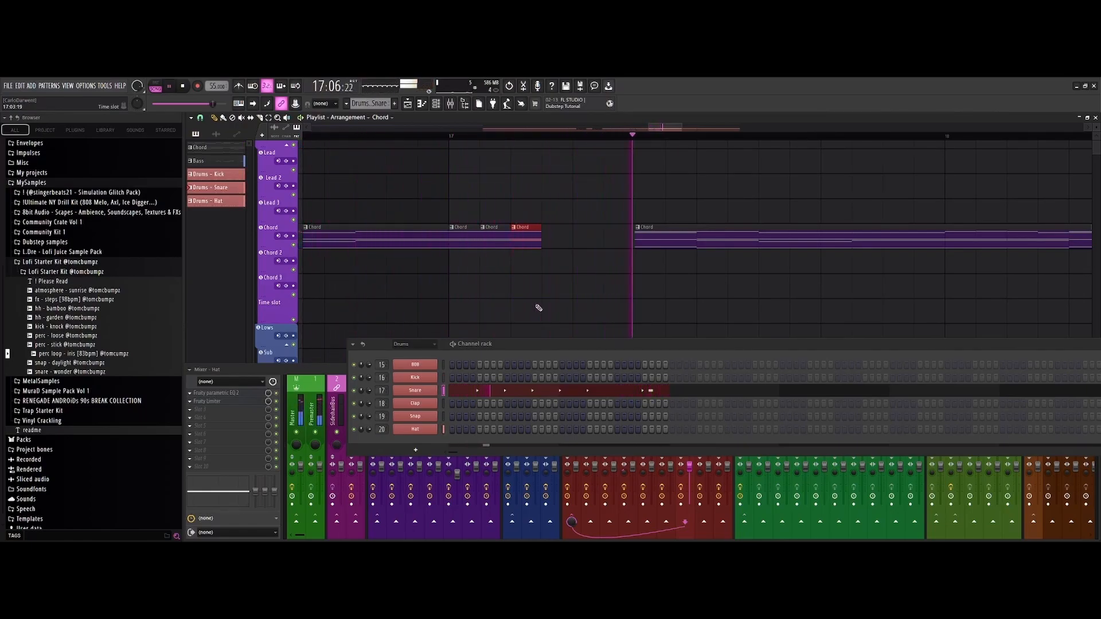
pyautogui.press('space')
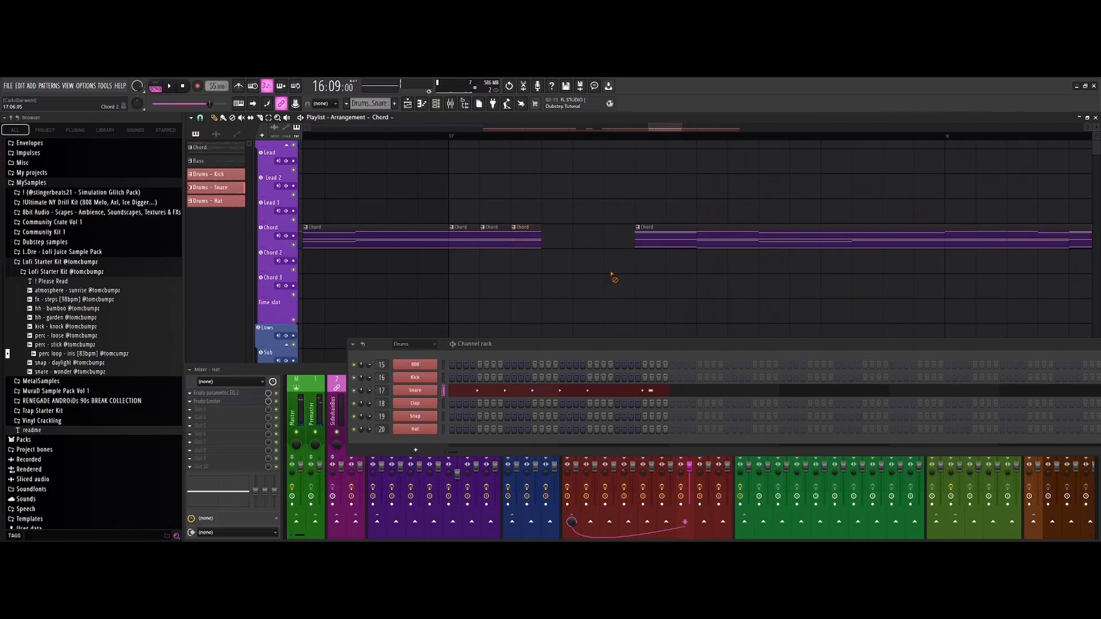
# - Extend the following Chord clip back to the end of the stutter, slightly shorten the three slices and play back from 16:16
pyautogui.moveTo(635, 227); pyautogui.dragTo(542, 227)
pyautogui.press('space')
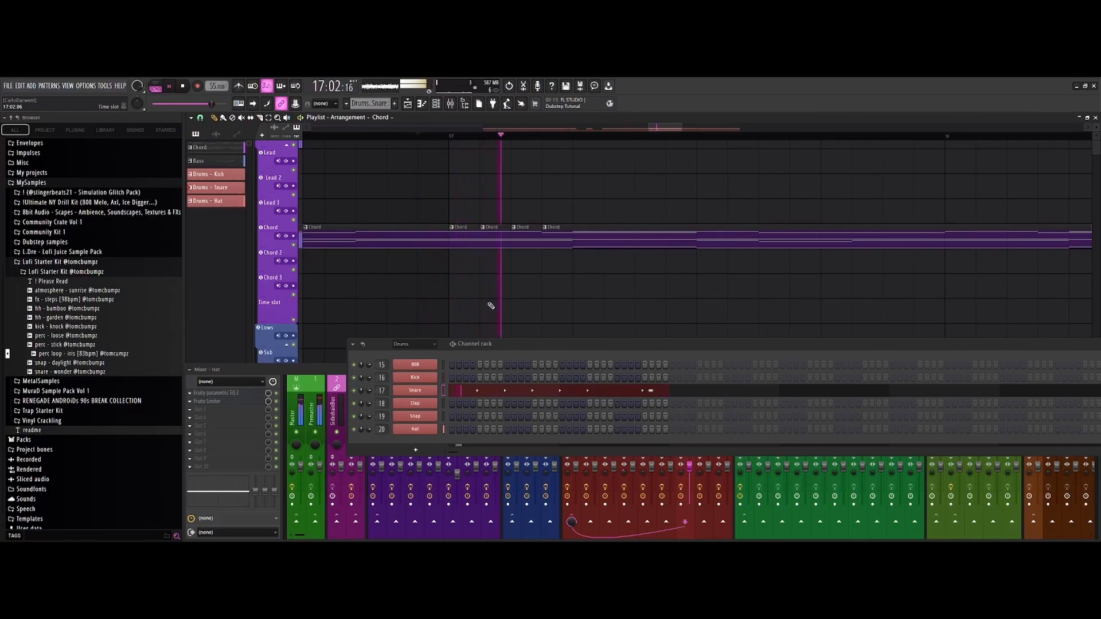
pyautogui.press('space')
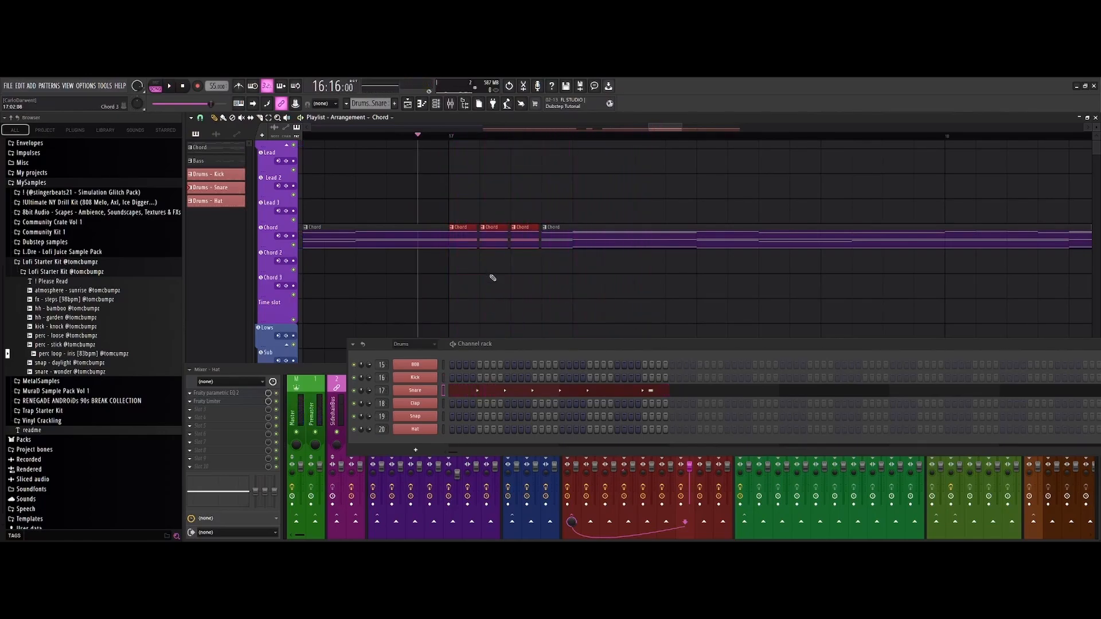
pyautogui.press('space')
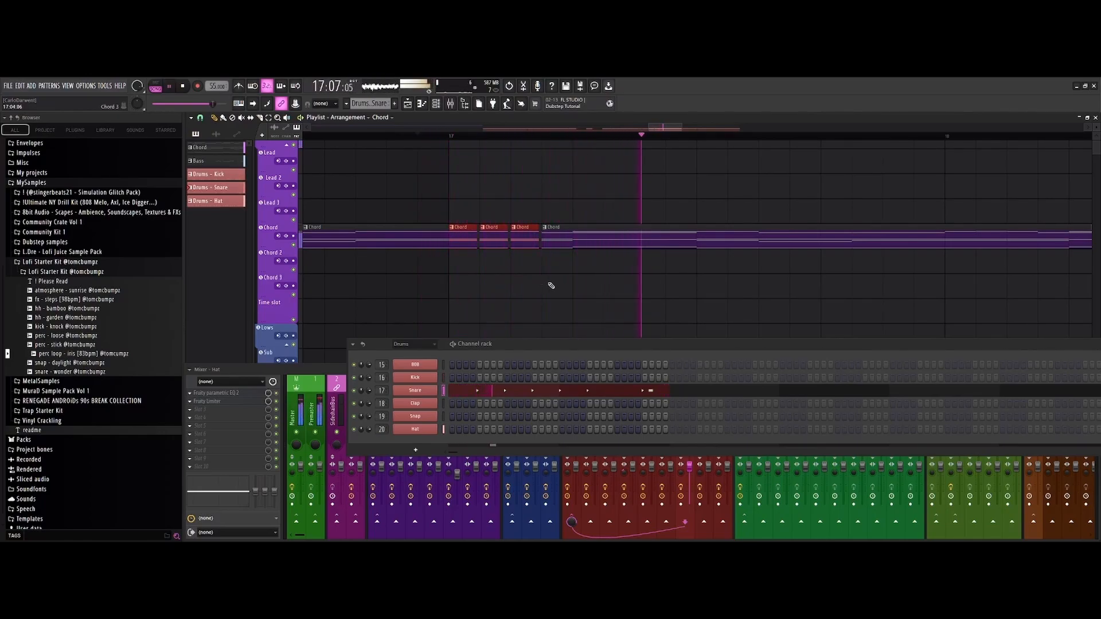
pyautogui.press('space')
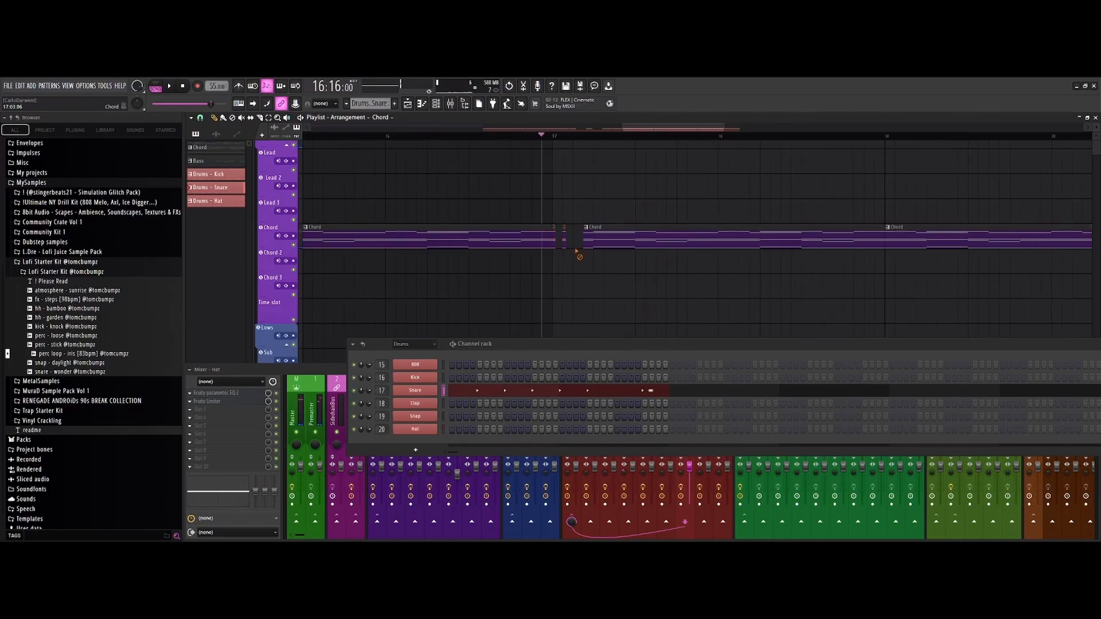
# - Play back the gapped Chord stutter at the start of bar 17 from 16:16
pyautogui.press('space')
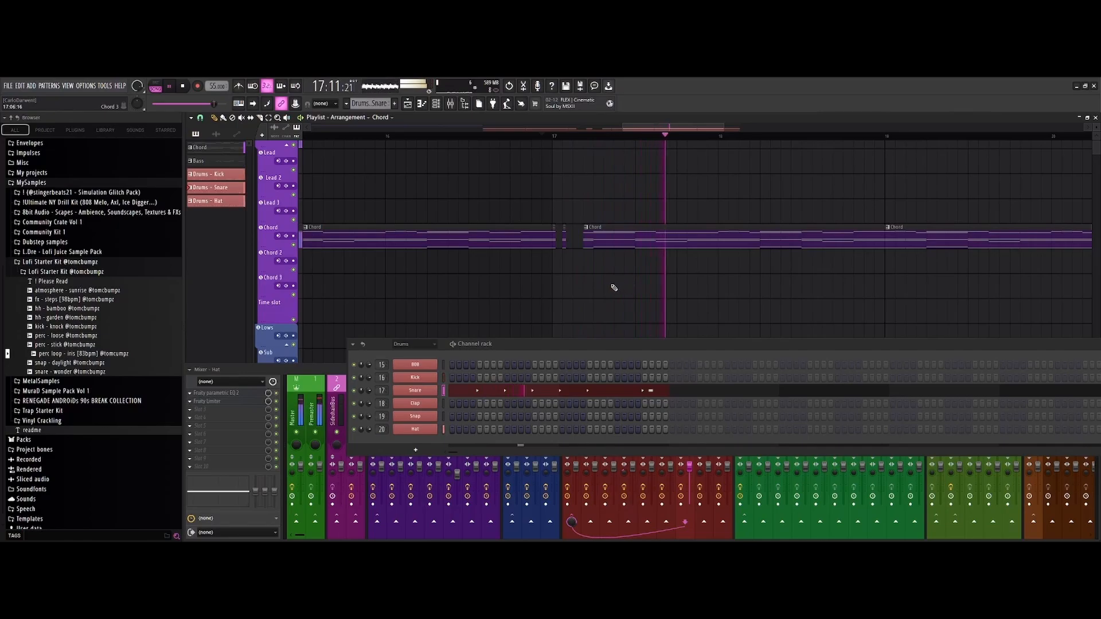
pyautogui.scroll(-4, 602, 286)
pyautogui.press('space')
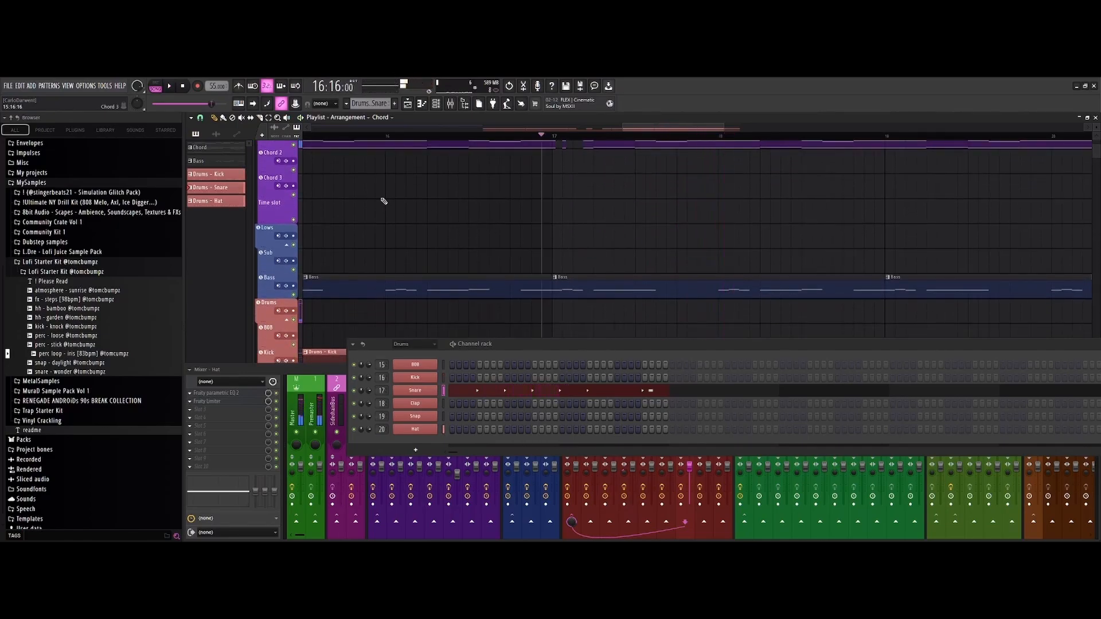
# - Slice the Bass clip at about 17:04, delete its opening segment in bar 17 and play back from 16:16
pyautogui.click(585, 276)
pyautogui.rightClick(577, 289)
pyautogui.press('space')
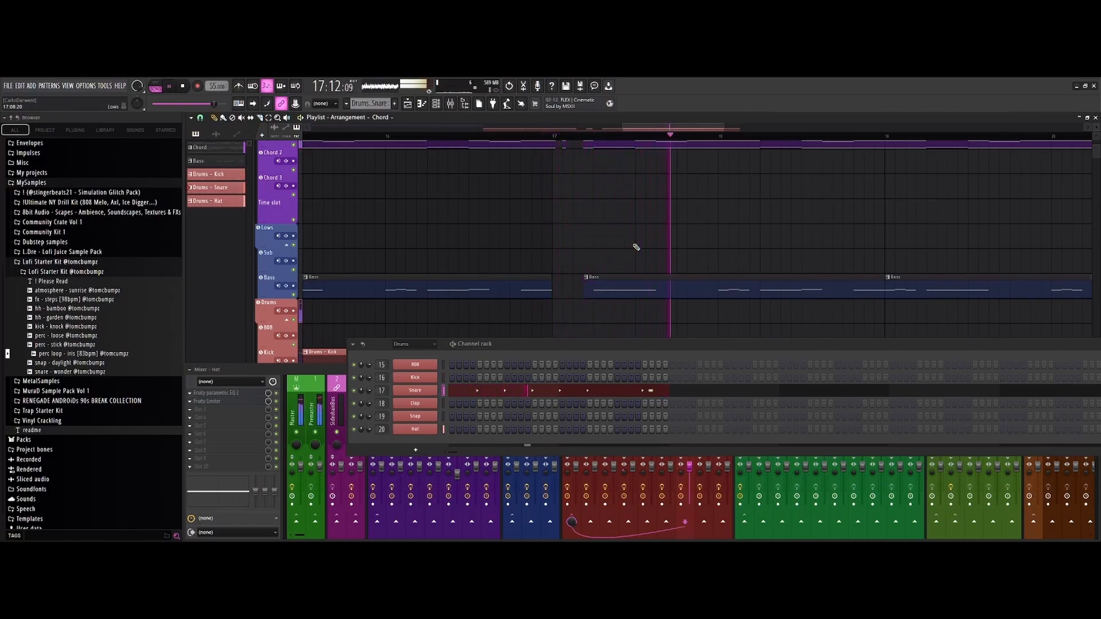
pyautogui.scroll(-2, 672, 233)
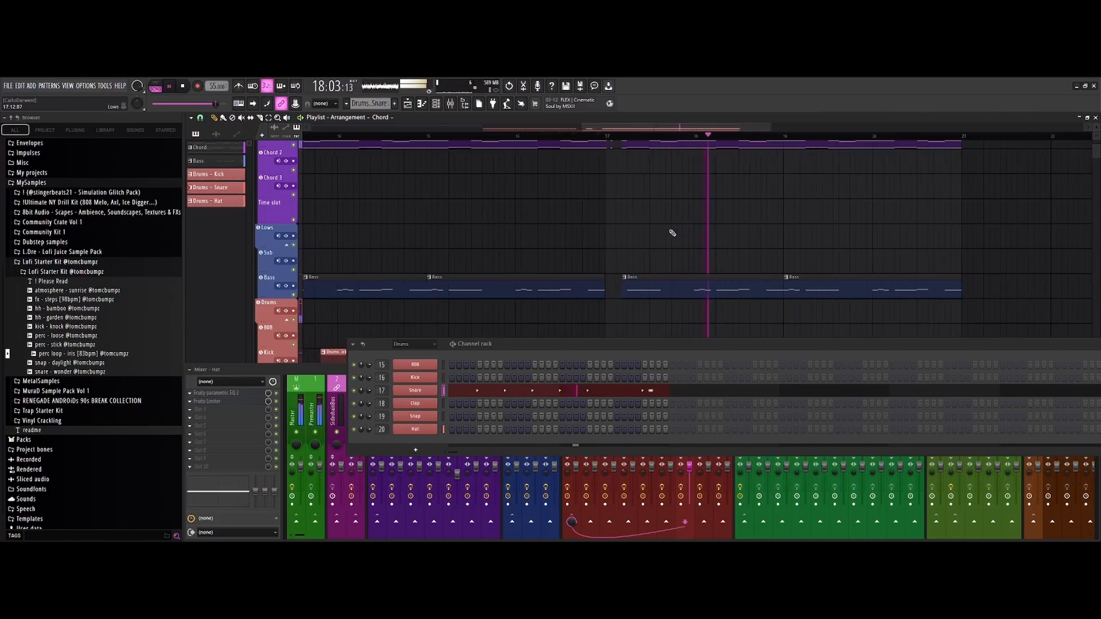
pyautogui.scroll(-2, 672, 233)
pyautogui.scroll(1, 822, 246)
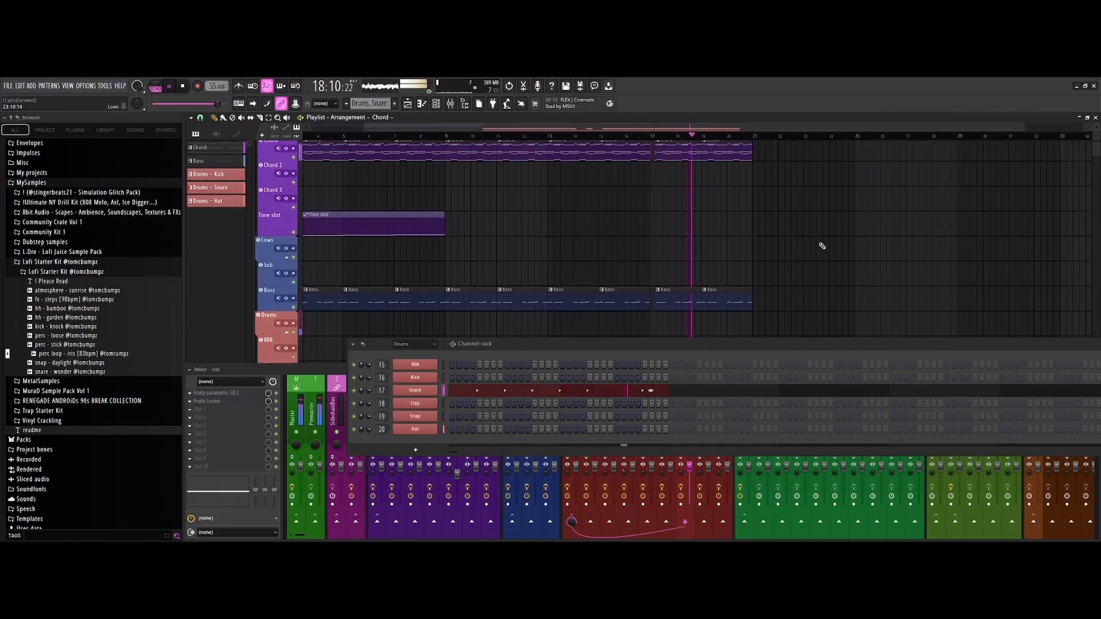
pyautogui.scroll(2, 809, 250)
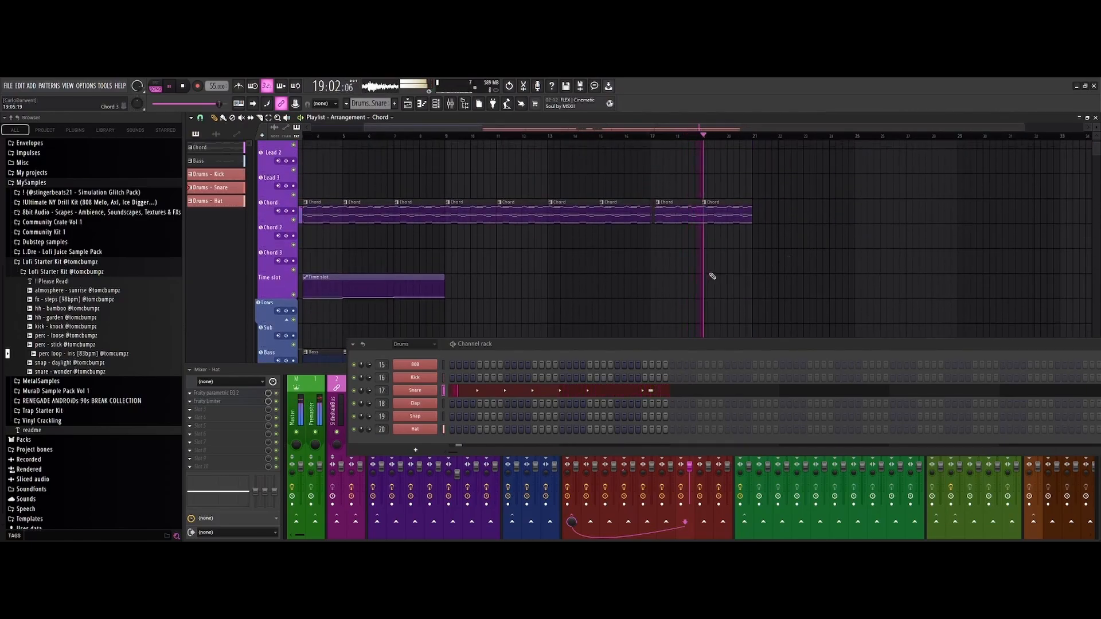
pyautogui.press('space')
# - Play back the transition into bar 19 from about 18:14
pyautogui.scroll(4, 710, 267)
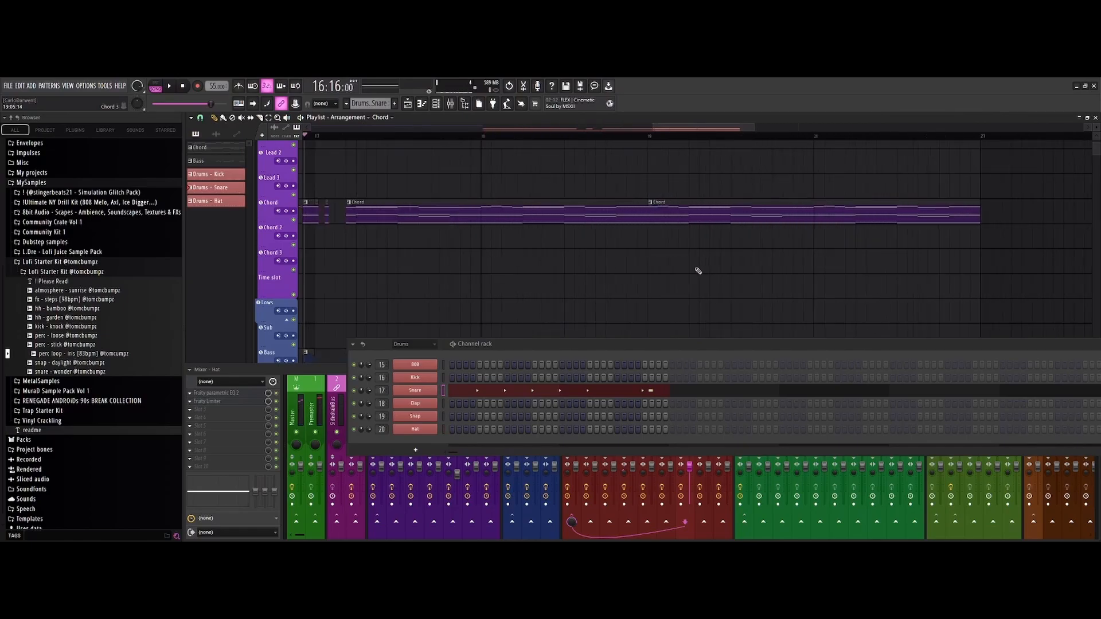
pyautogui.scroll(1, 665, 275)
pyautogui.press('space')
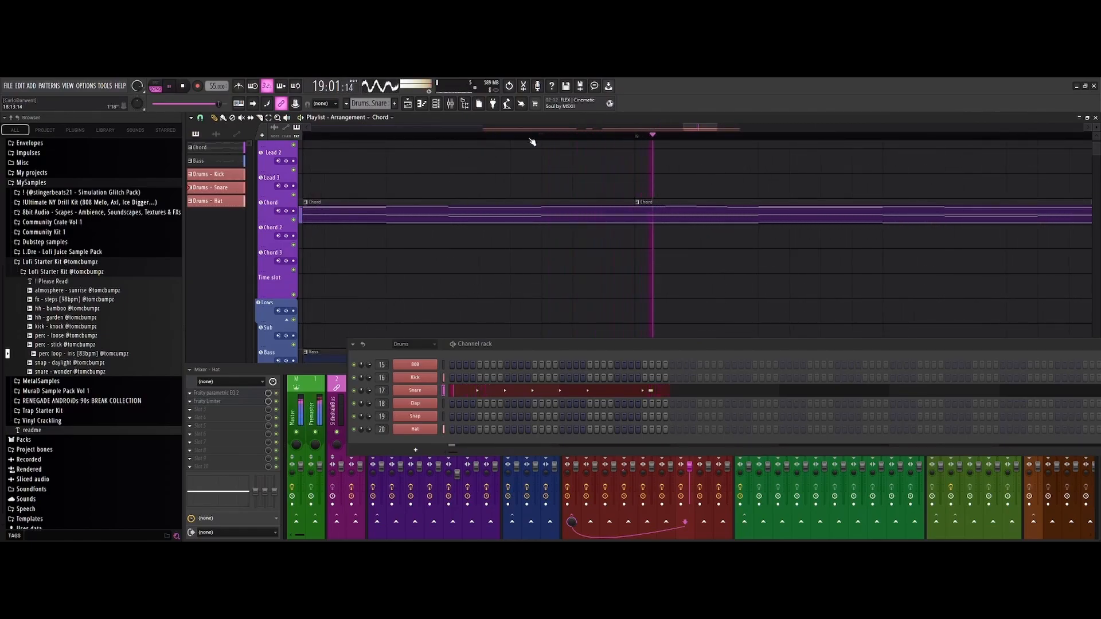
pyautogui.press('space')
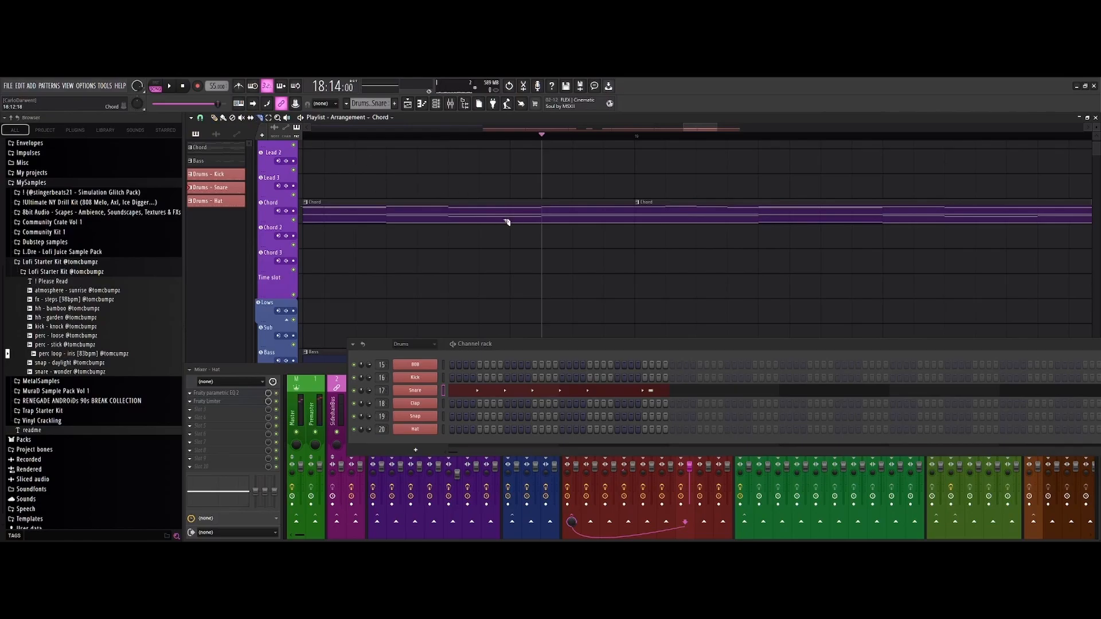
# - Listen to the chords playing through bar 19 and stop playback
pyautogui.moveTo(543, 230); pyautogui.dragTo(544, 231)
pyautogui.moveTo(573, 229); pyautogui.dragTo(605, 245)
pyautogui.moveTo(552, 174); pyautogui.dragTo(615, 249)
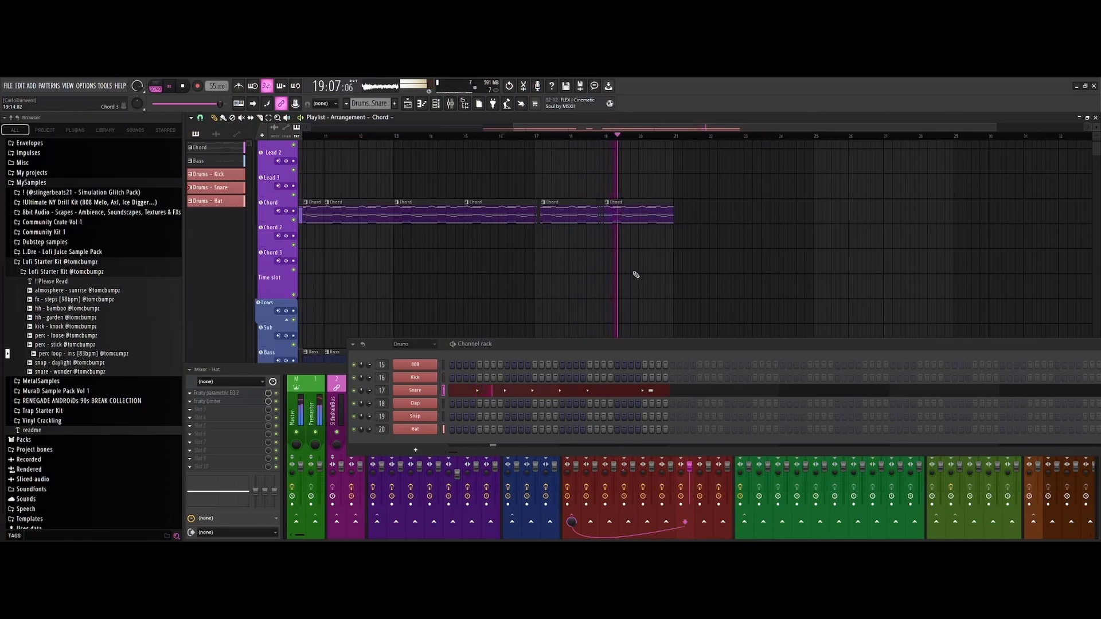
pyautogui.press('space')
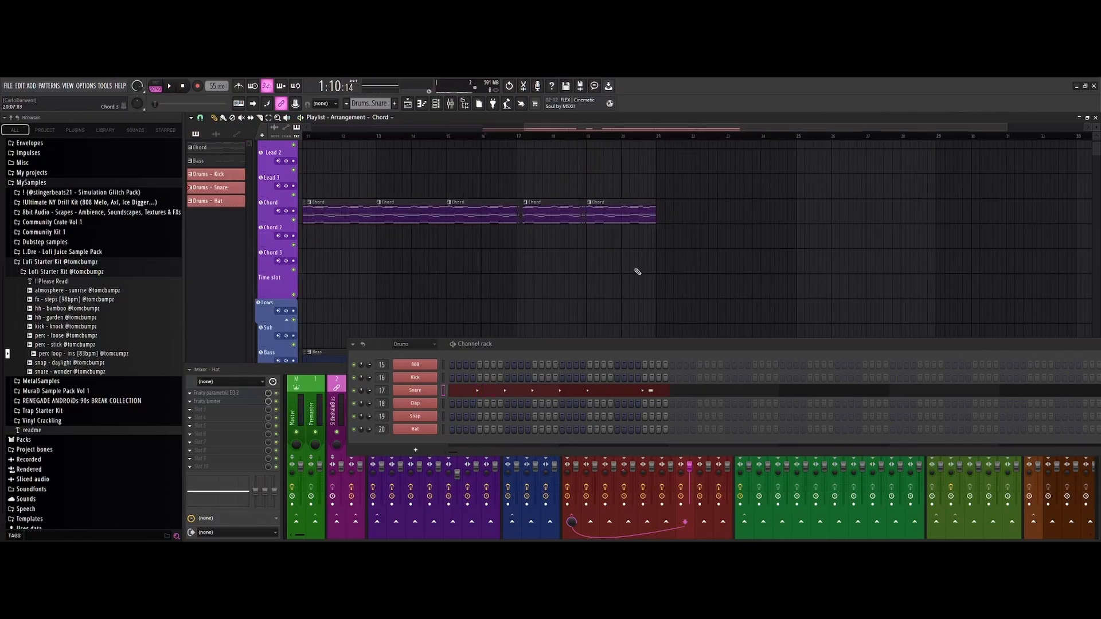
# - Create a new pattern named "Interlude piano"
pyautogui.scroll(-3, 638, 272)
pyautogui.scroll(-2, 637, 273)
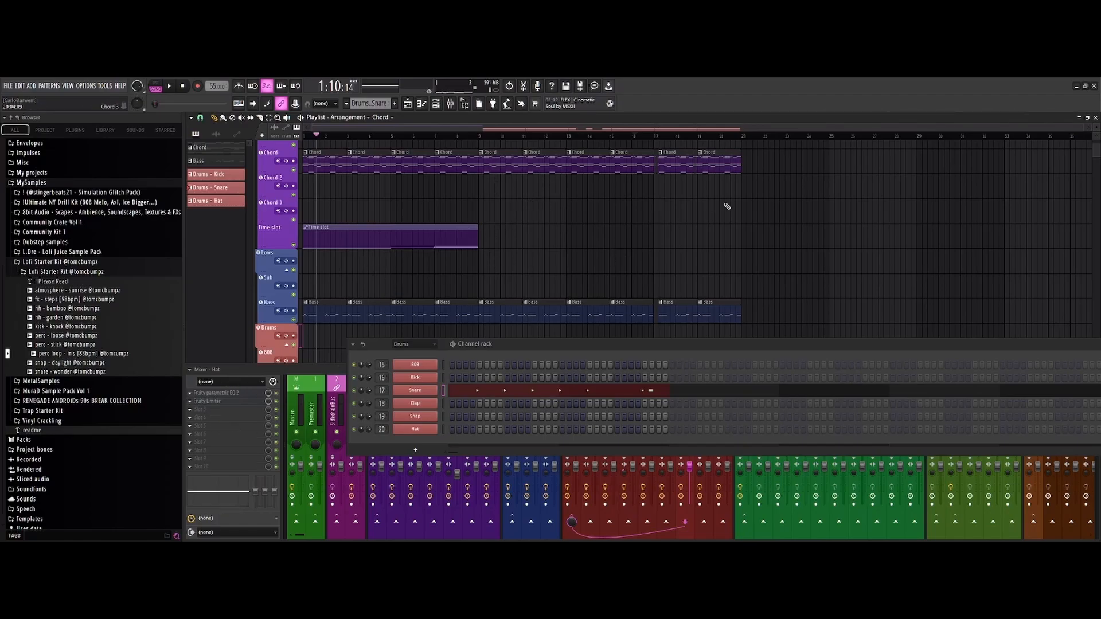
pyautogui.moveTo(601, 129); pyautogui.dragTo(761, 132)
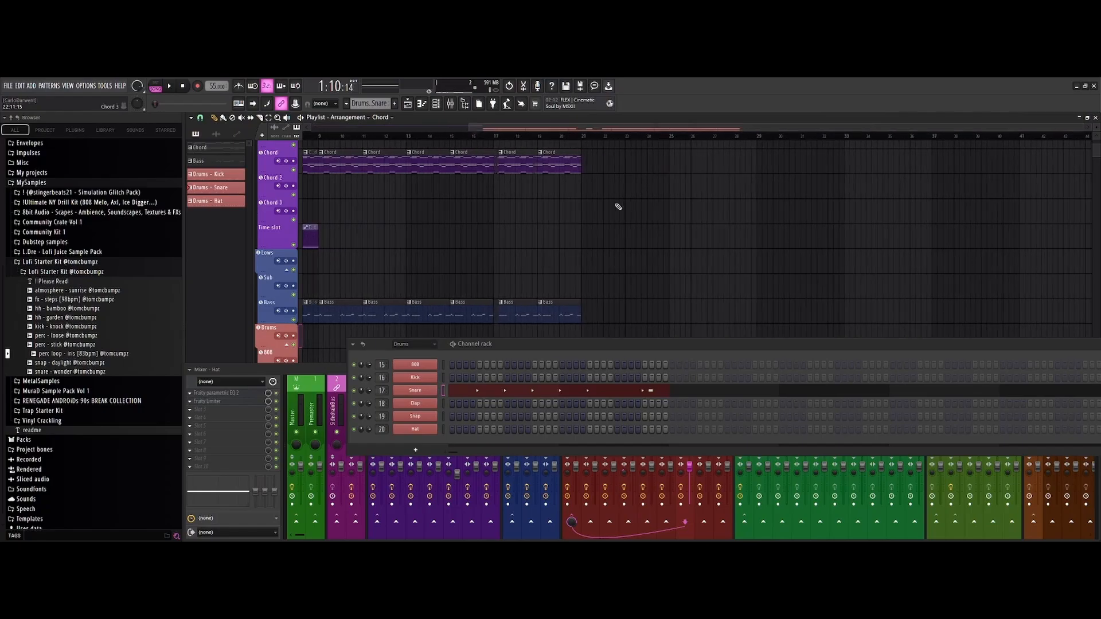
pyautogui.scroll(1, 612, 260)
pyautogui.scroll(1, 612, 260)
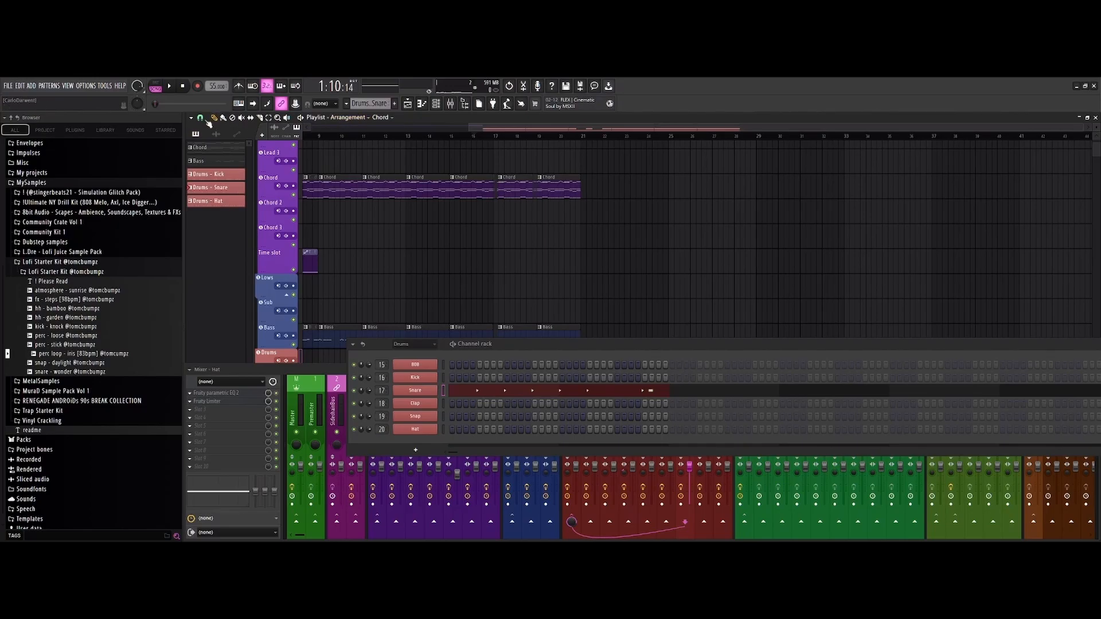
pyautogui.click(394, 103)
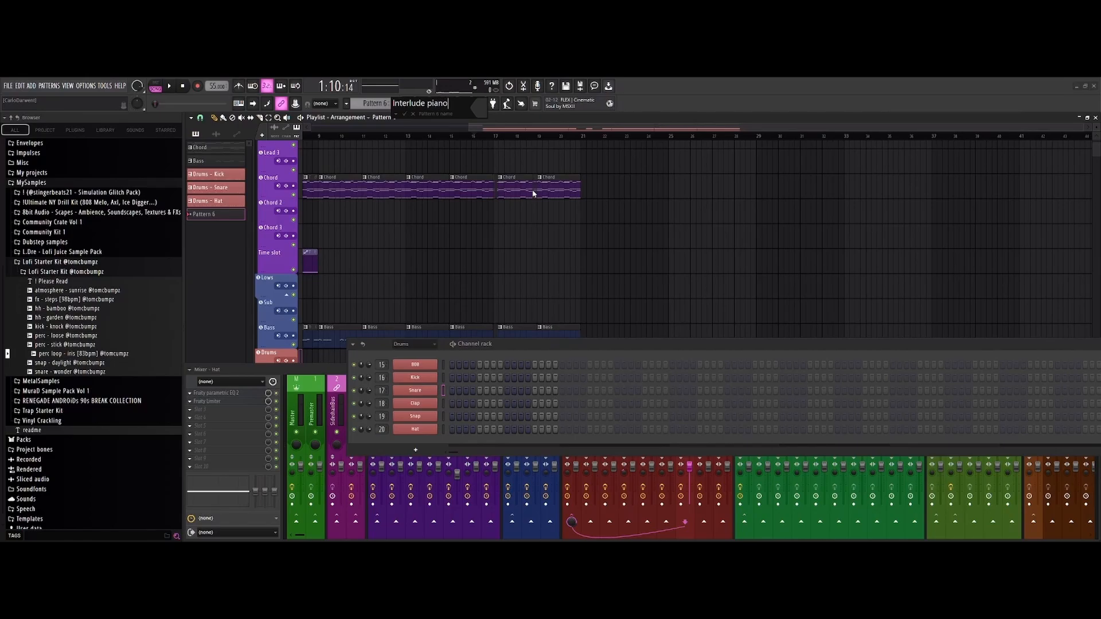
pyautogui.press('Return')
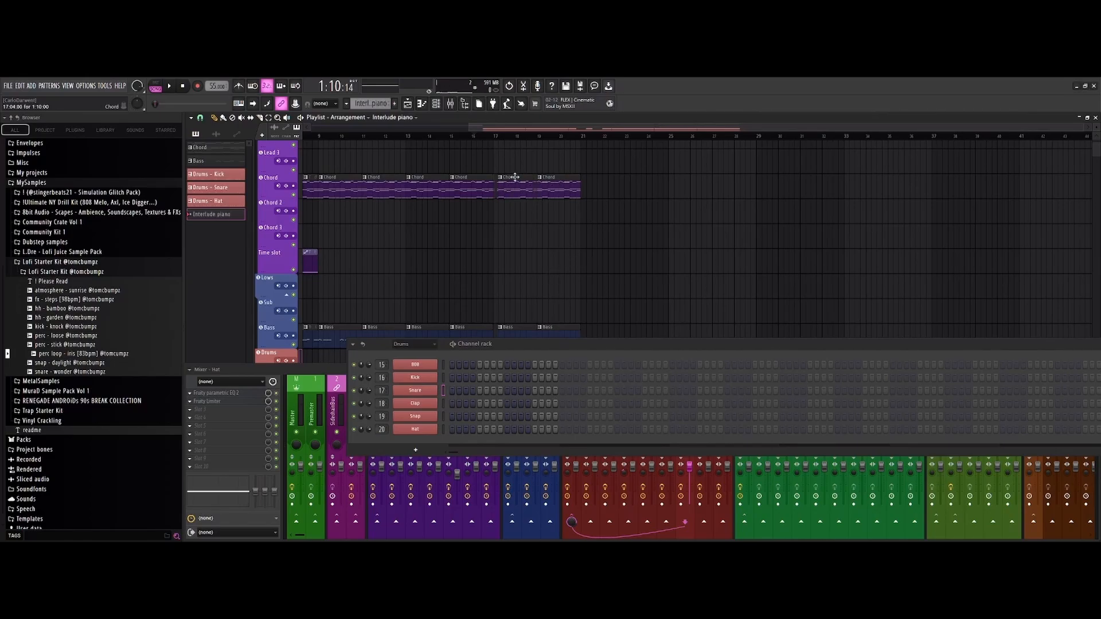
# - Add an FL Keys channel for the interlude pattern and audition several notes on its keyboard
pyautogui.moveTo(503, 344); pyautogui.dragTo(581, 236)
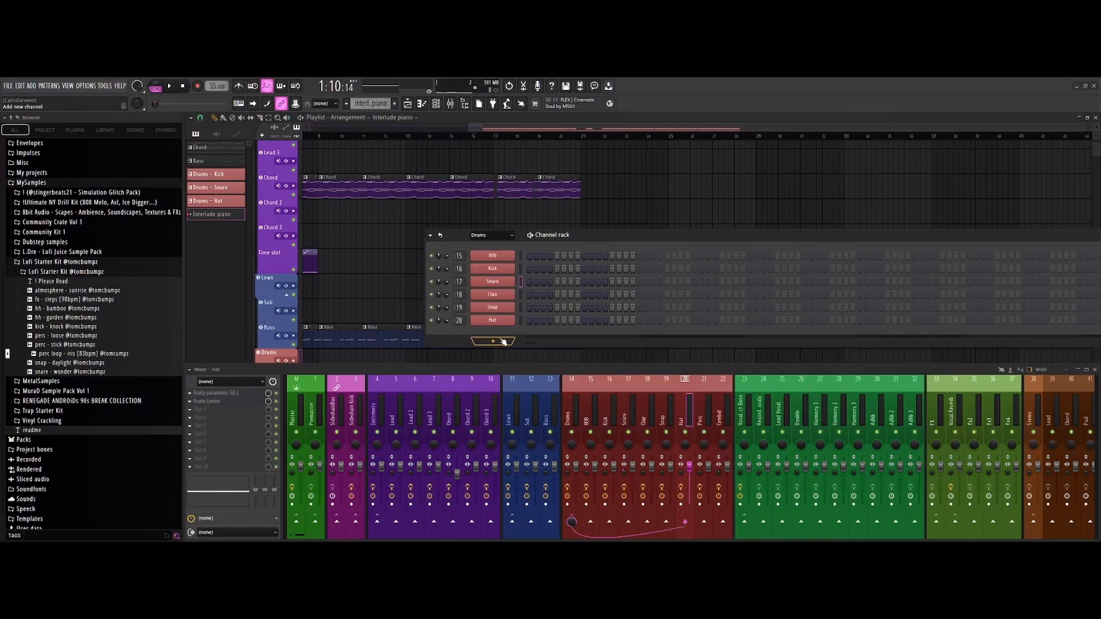
pyautogui.click(493, 341)
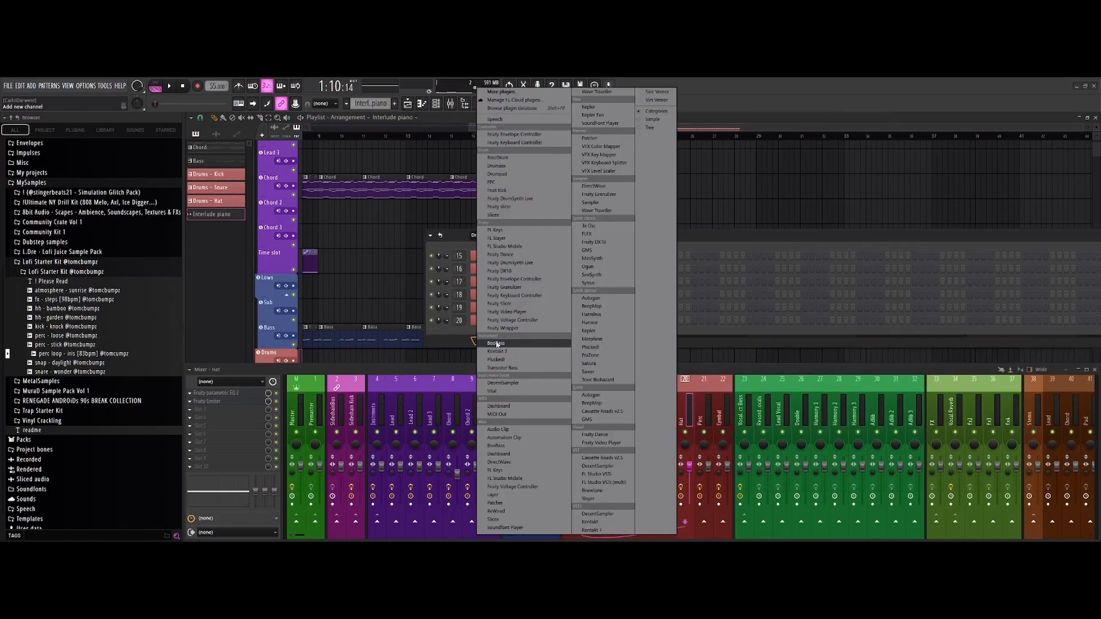
pyautogui.click(508, 231)
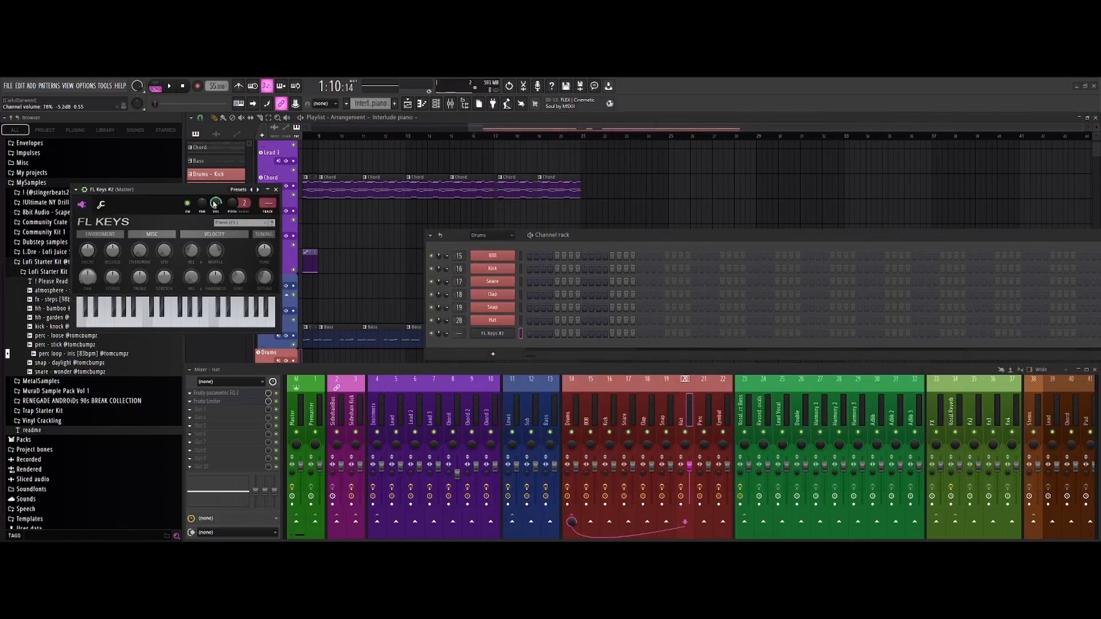
pyautogui.moveTo(198, 190); pyautogui.dragTo(745, 195)
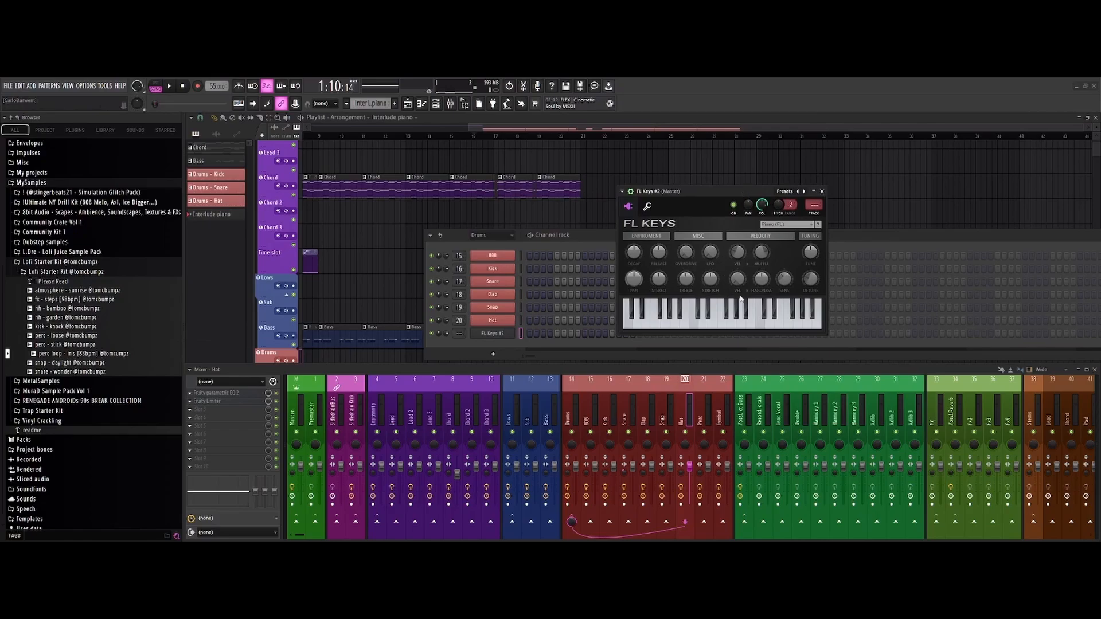
pyautogui.click(725, 318)
pyautogui.click(749, 321)
pyautogui.click(724, 325)
pyautogui.click(705, 322)
pyautogui.click(780, 321)
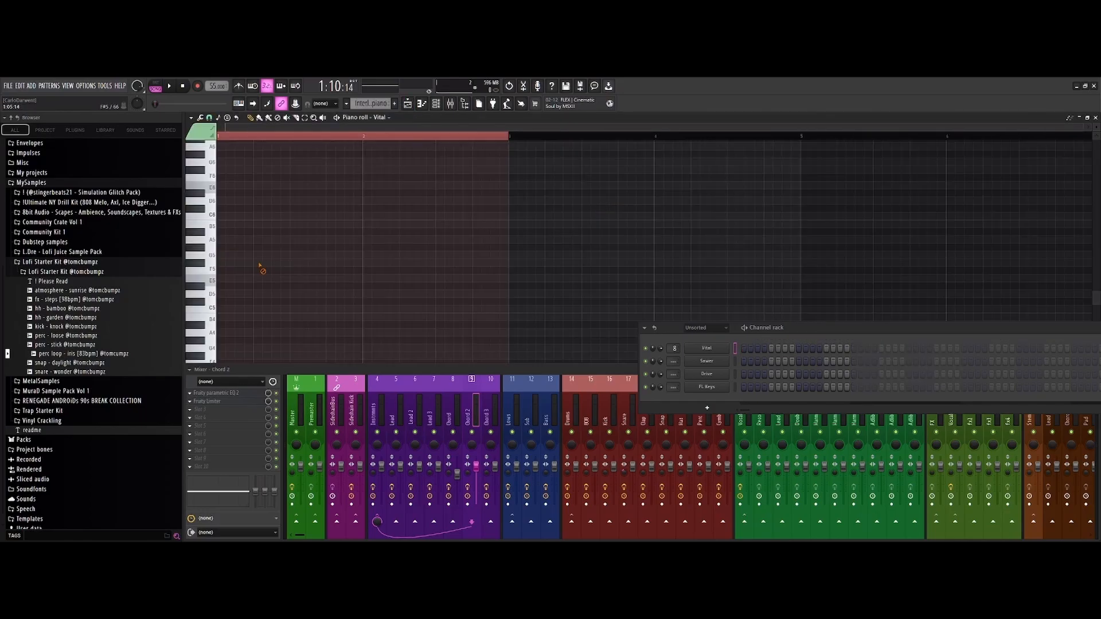
# - Paste the chord notes into the Interlude piano pattern's piano roll and play back its clips up to the end of bar 24
pyautogui.hotkey('ctrl', 'v')
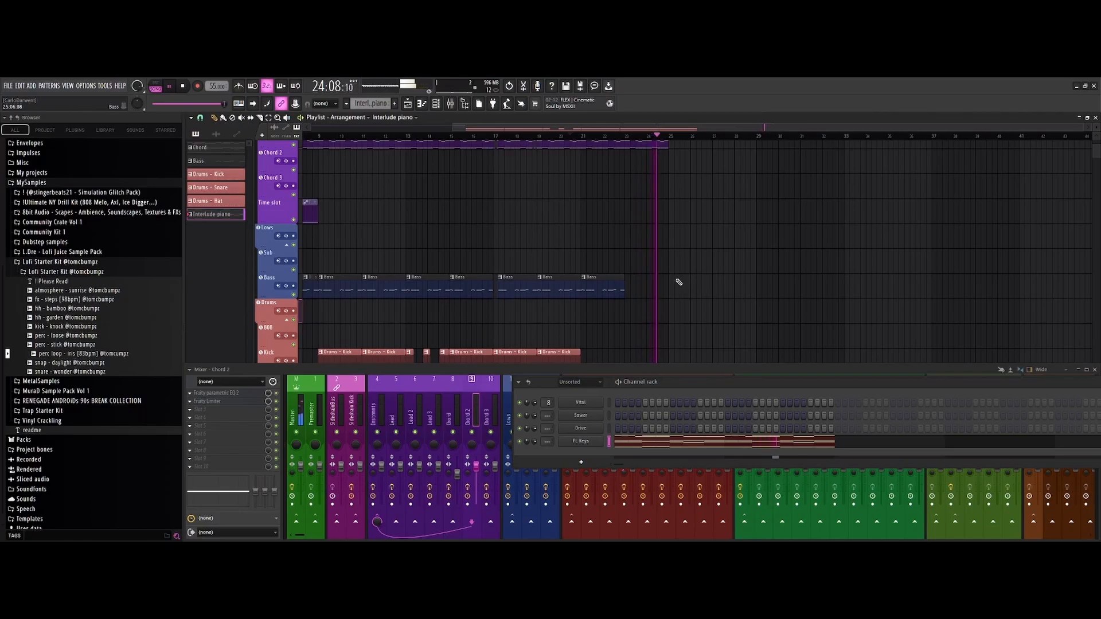
pyautogui.scroll(2, 687, 267)
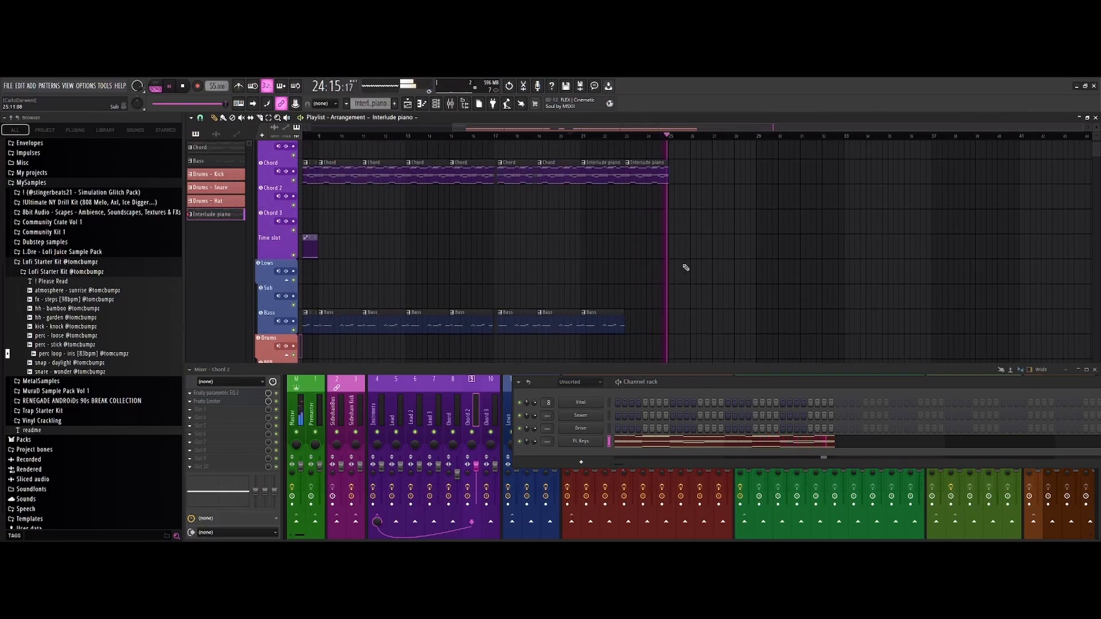
pyautogui.scroll(1, 694, 252)
pyautogui.press('space')
pyautogui.scroll(8, 683, 228)
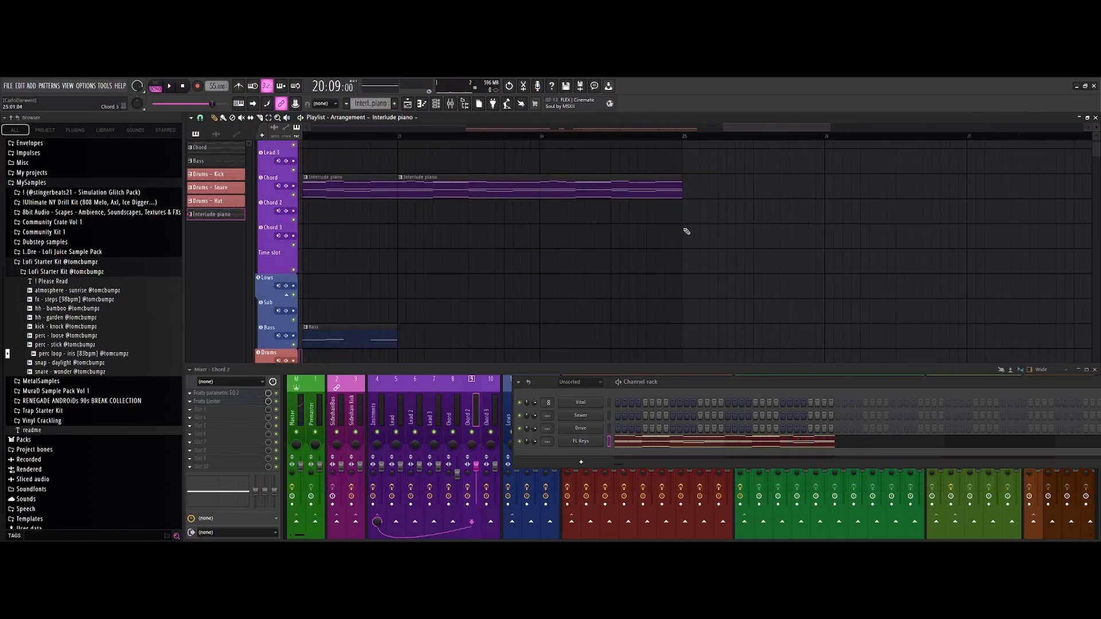
# - Shorten the end of the second Interlude piano clip on the Chord track to about 24:14
pyautogui.moveTo(681, 173); pyautogui.dragTo(636, 182)
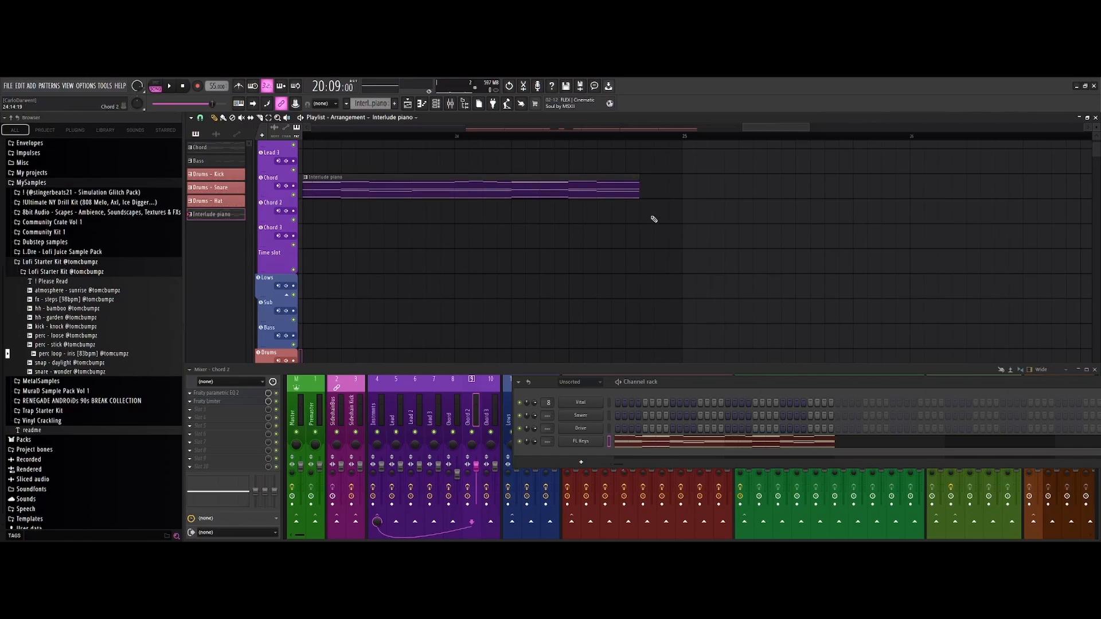
pyautogui.scroll(-8, 684, 265)
pyautogui.scroll(-1, 676, 229)
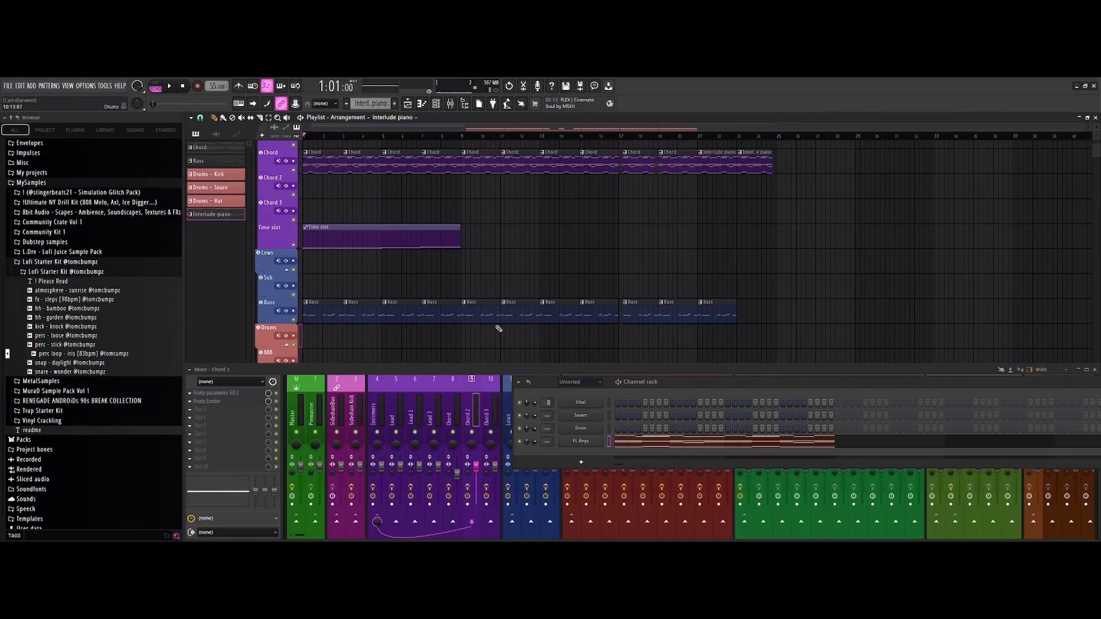
# - Close the Channel rack and open Fruity Parametric EQ 2 on the Chord mixer track
pyautogui.moveTo(746, 389); pyautogui.dragTo(436, 323)
pyautogui.click(1027, 317)
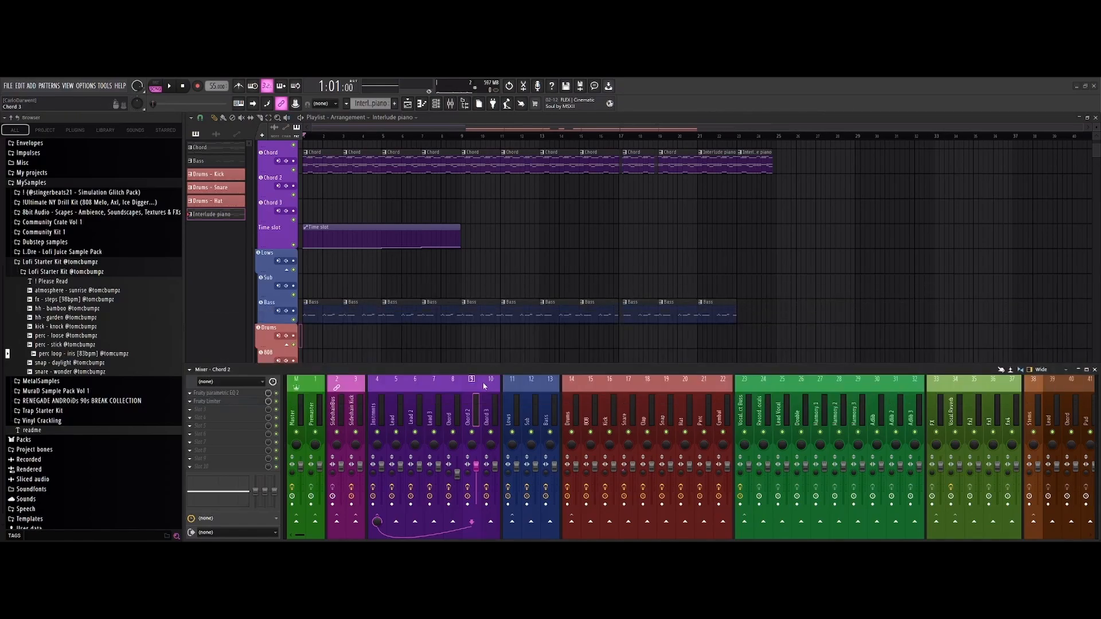
pyautogui.click(457, 395)
pyautogui.click(223, 393)
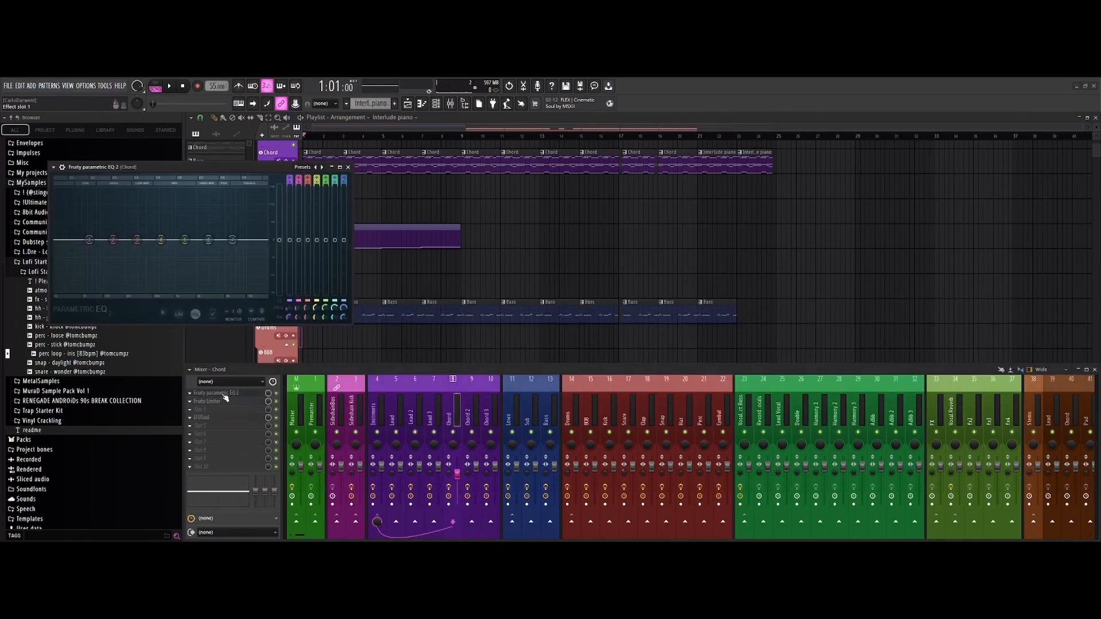
pyautogui.moveTo(253, 167); pyautogui.dragTo(696, 176)
# - Set band 1 of the Chord EQ to High pass and move its cutoff to the high end of the spectrum
pyautogui.rightClick(530, 248)
pyautogui.moveTo(543, 270)
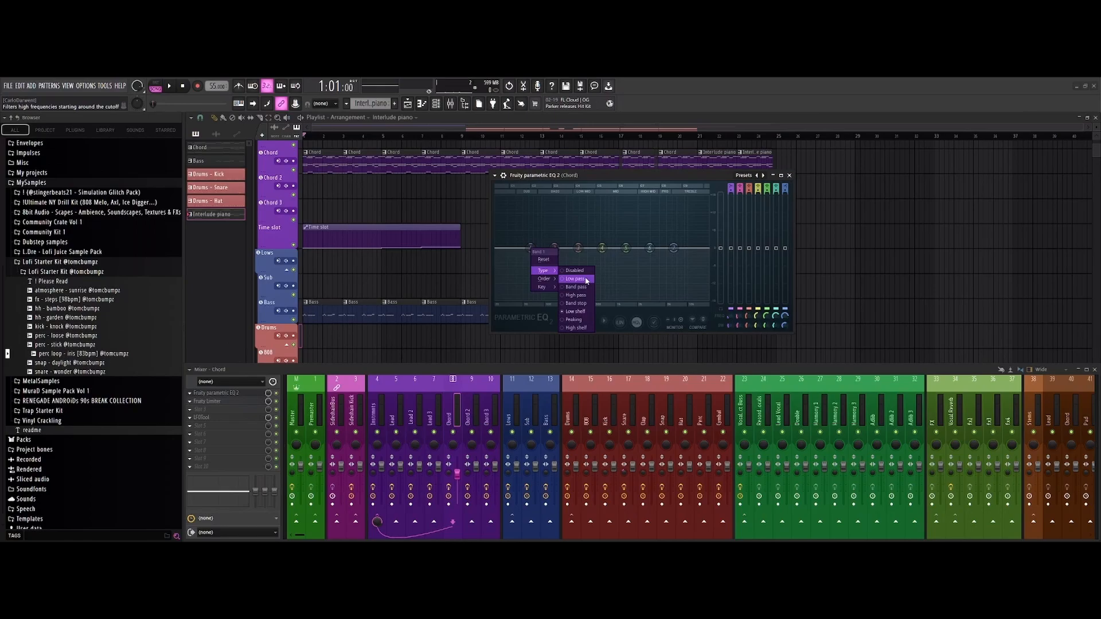
pyautogui.click(576, 295)
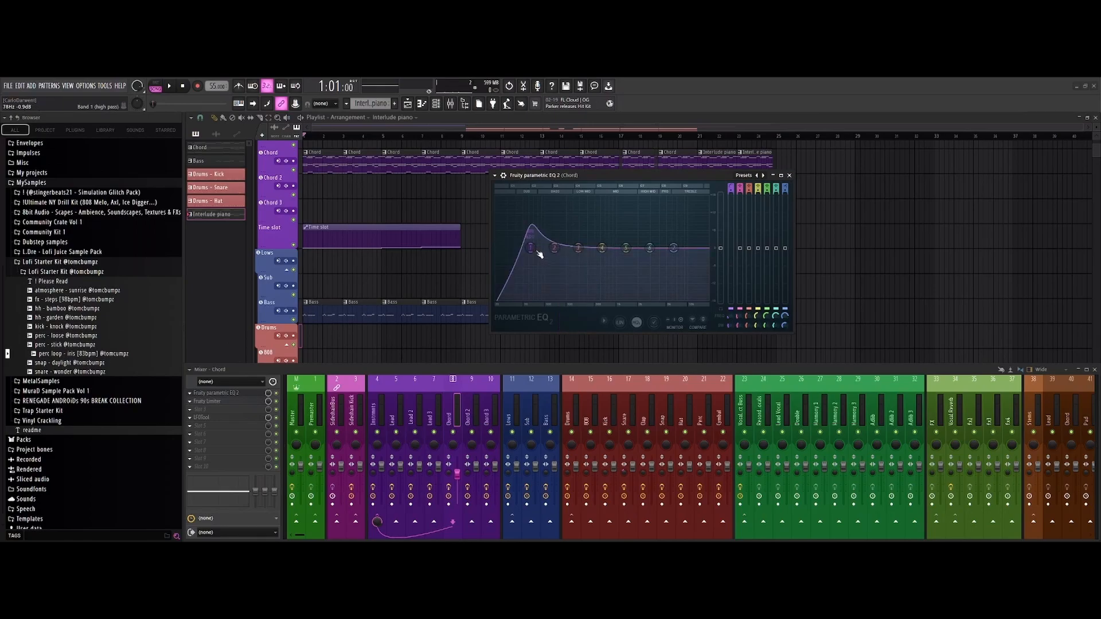
pyautogui.moveTo(530, 249); pyautogui.dragTo(687, 247)
pyautogui.scroll(2, 542, 252)
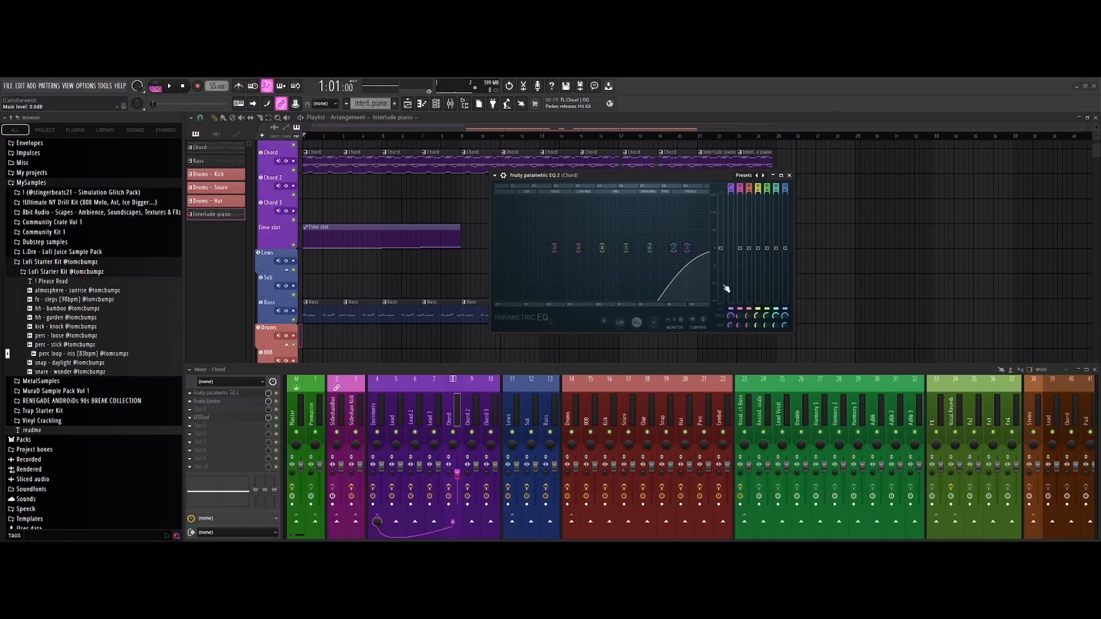
# - Create an automation clip for the EQ's band 1 frequency and place it over bars 1 and 2 of its own track
pyautogui.rightClick(731, 316)
pyautogui.click(768, 390)
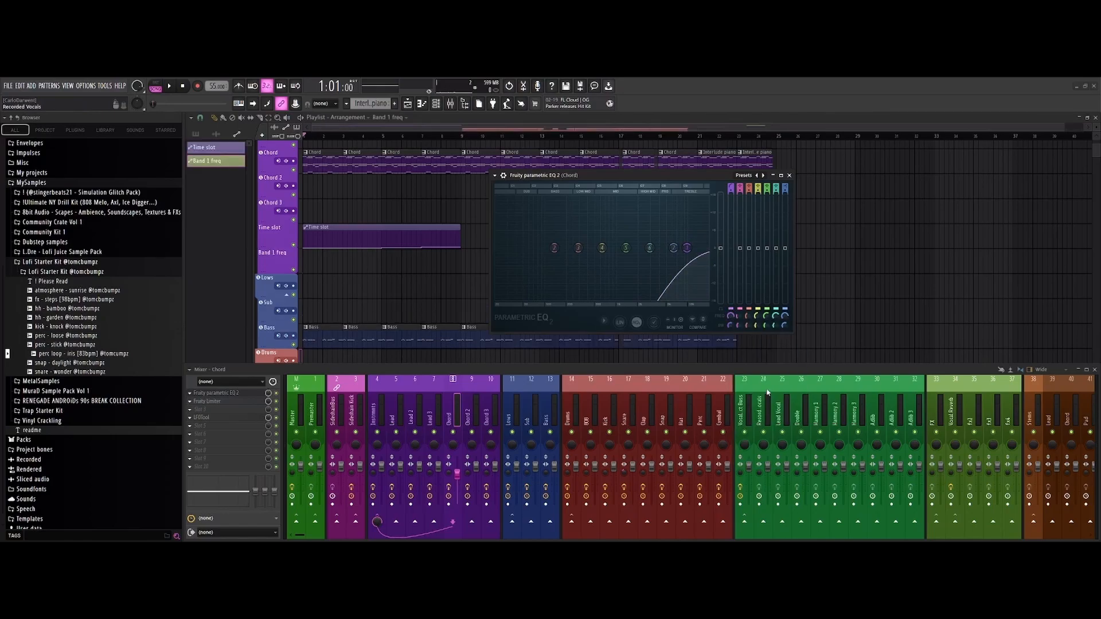
pyautogui.moveTo(652, 181); pyautogui.dragTo(578, 249)
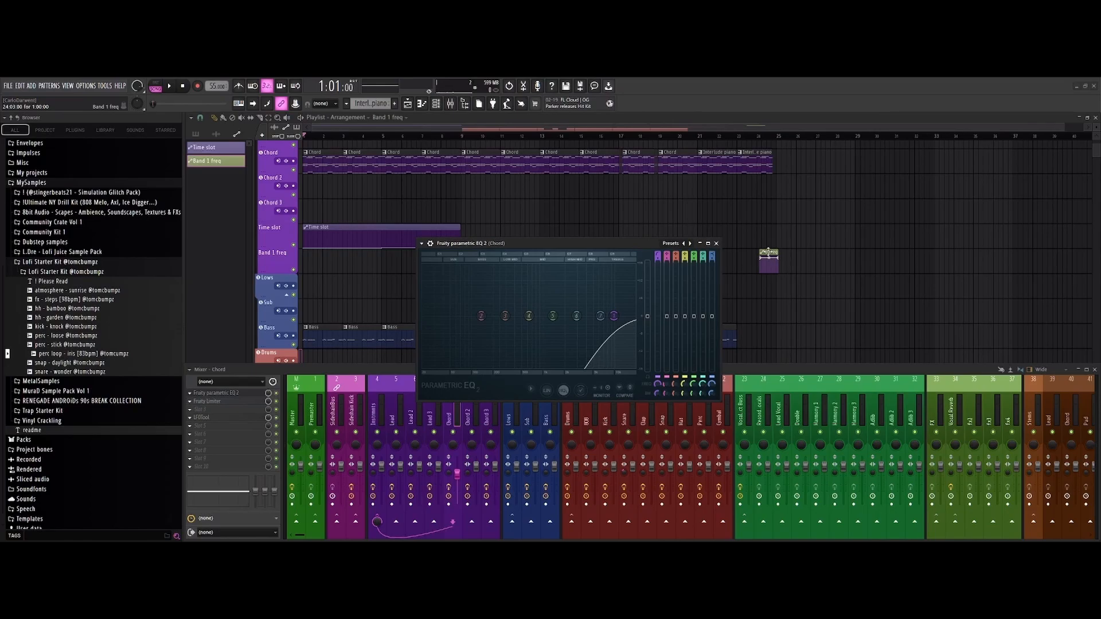
pyautogui.moveTo(769, 253); pyautogui.dragTo(342, 252)
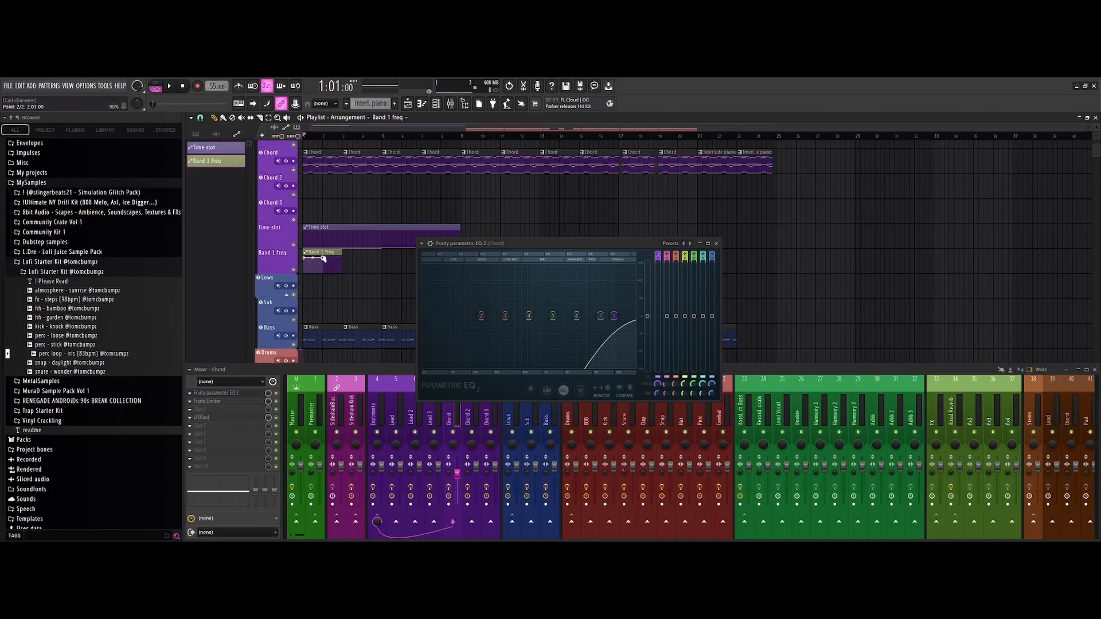
# - Shape the Band 1 freq automation into a falling curve that ends at its minimum at bar 3, and play back the intro
pyautogui.moveTo(325, 258); pyautogui.dragTo(339, 260)
pyautogui.moveTo(343, 260); pyautogui.dragTo(343, 276)
pyautogui.press('space')
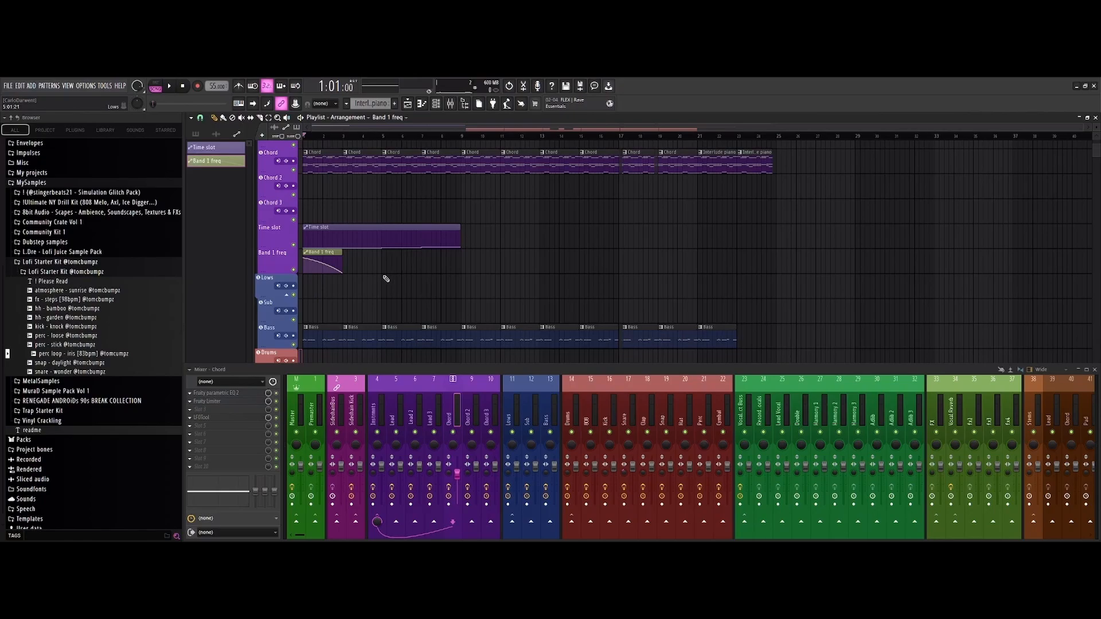
# - Review the arrangement's chord, bass and drum tracks and play back the transition into bar 9 from about 8:13
pyautogui.scroll(2, 564, 254)
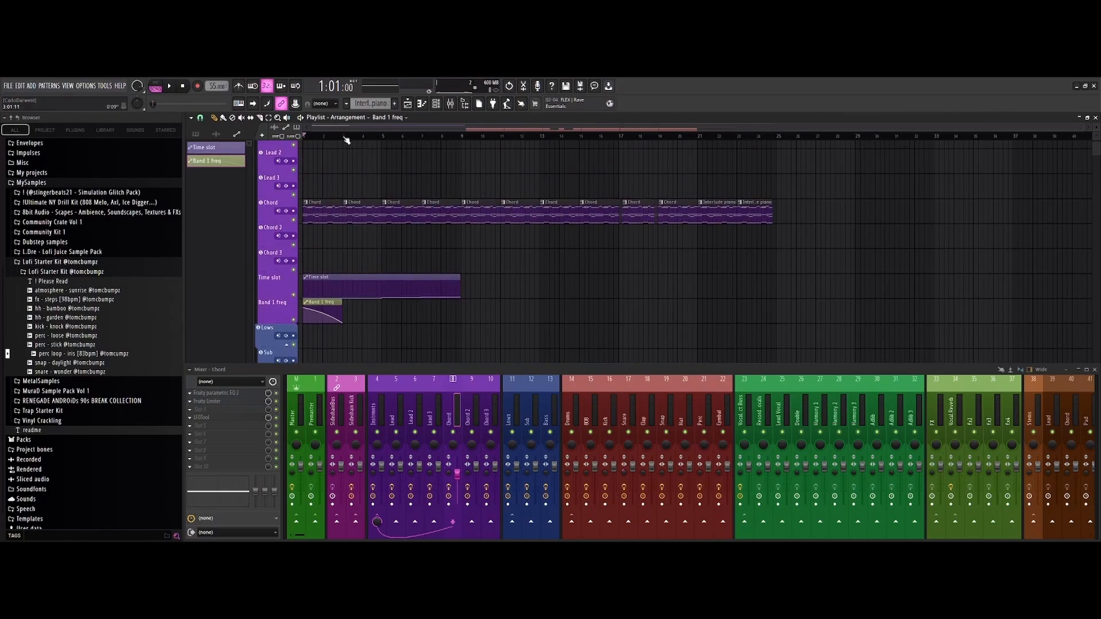
pyautogui.moveTo(347, 141); pyautogui.dragTo(374, 138)
pyautogui.scroll(-3, 497, 263)
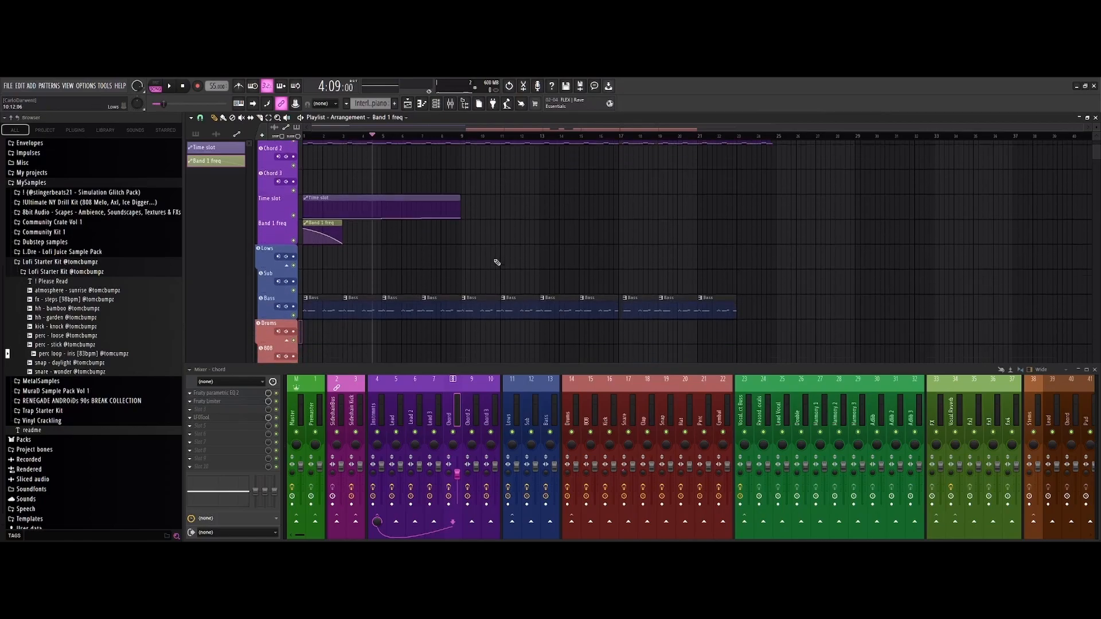
pyautogui.scroll(-5, 497, 262)
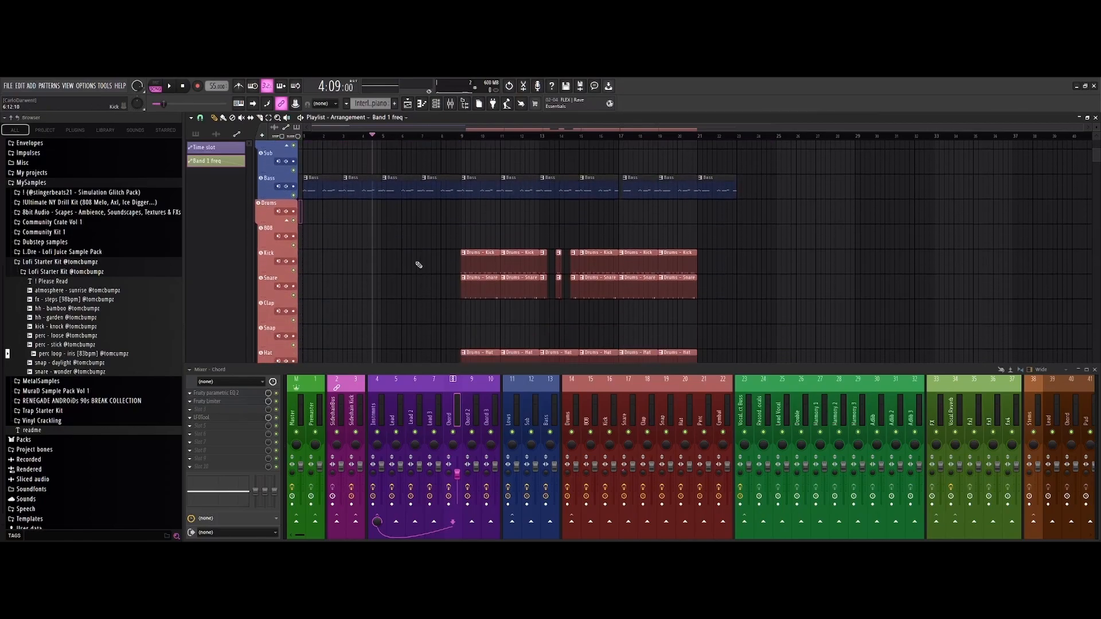
pyautogui.scroll(-4, 419, 265)
pyautogui.scroll(12, 419, 264)
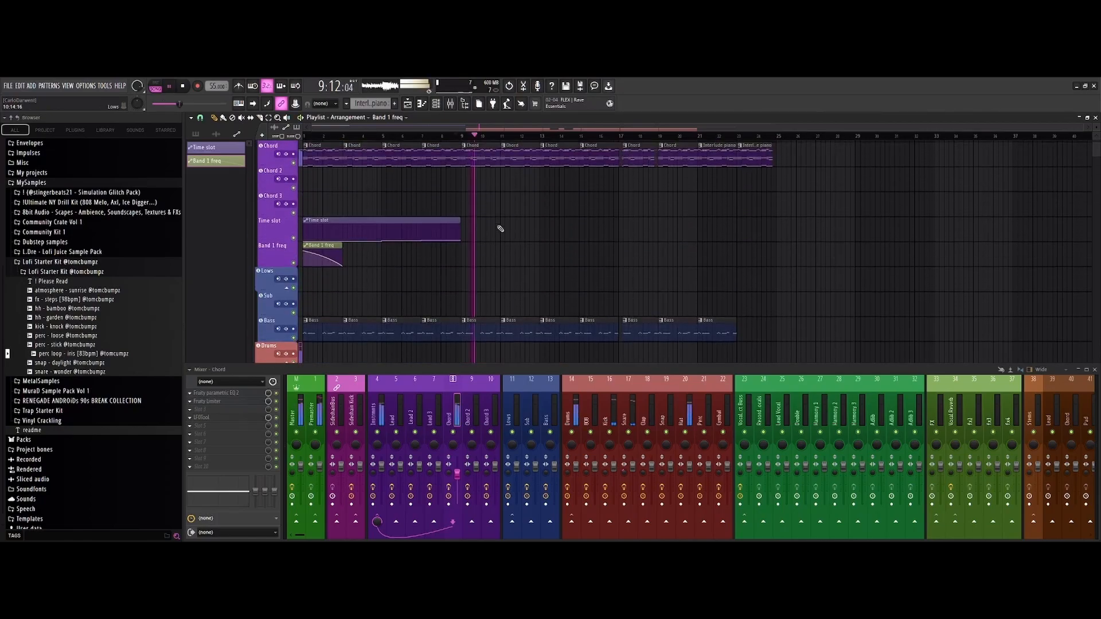
pyautogui.scroll(3, 499, 229)
pyautogui.click(457, 138)
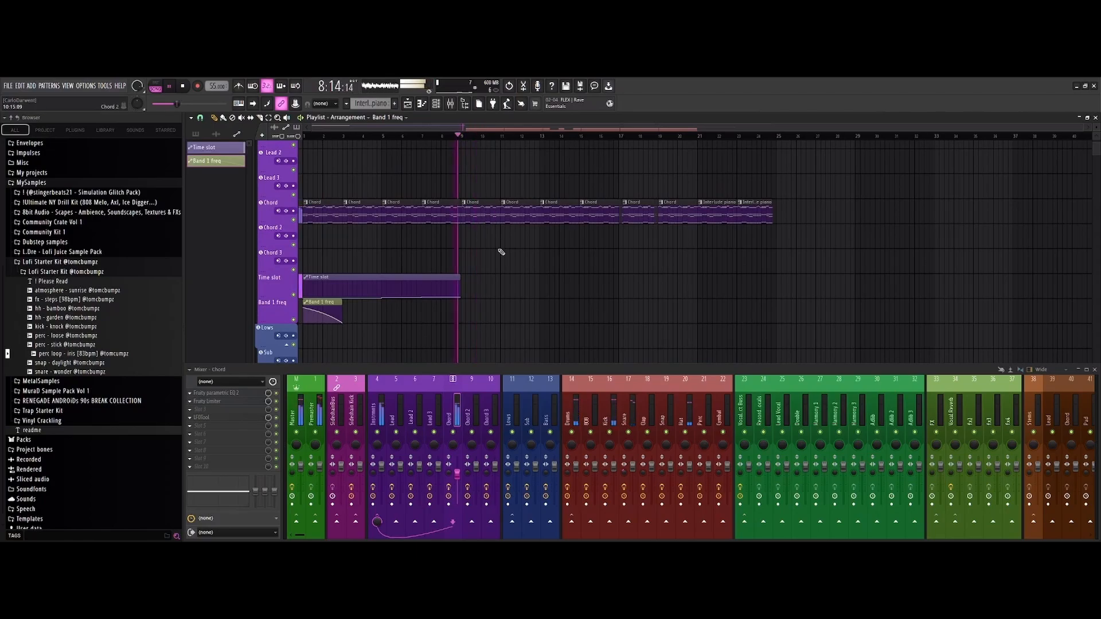
pyautogui.press('space')
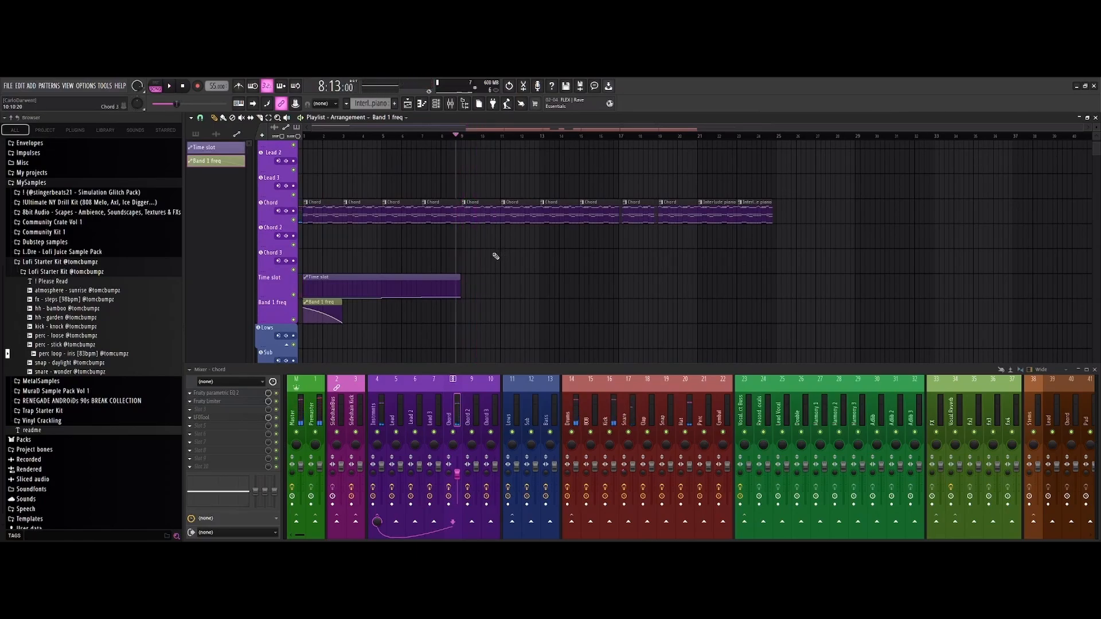
# - Play back the transition into bar 17 from about 16:13
pyautogui.scroll(-8, 561, 263)
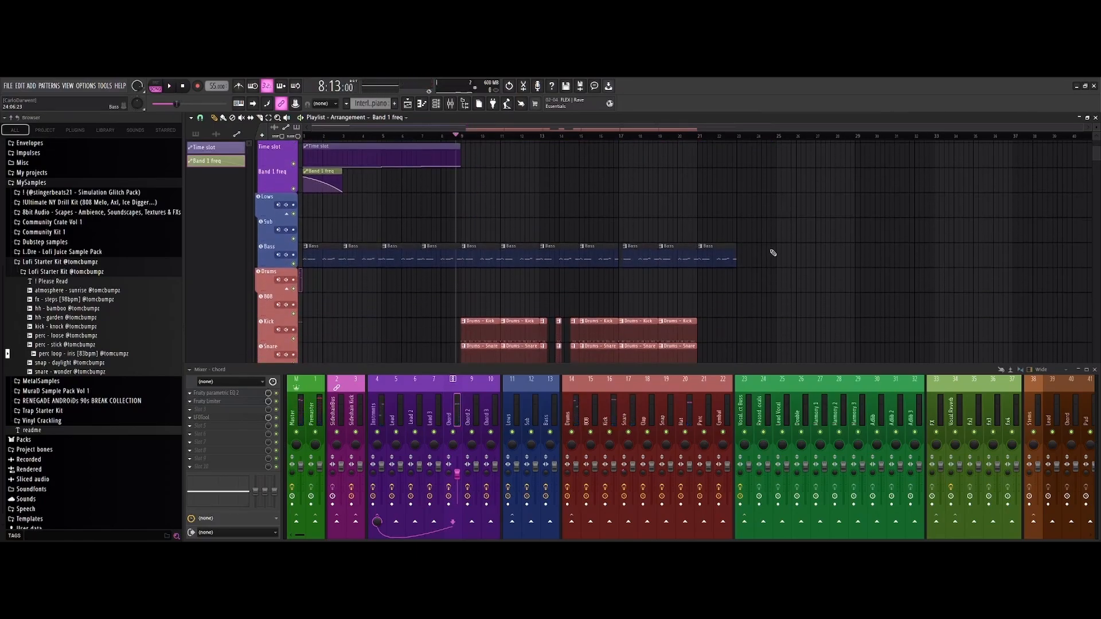
pyautogui.scroll(9, 746, 261)
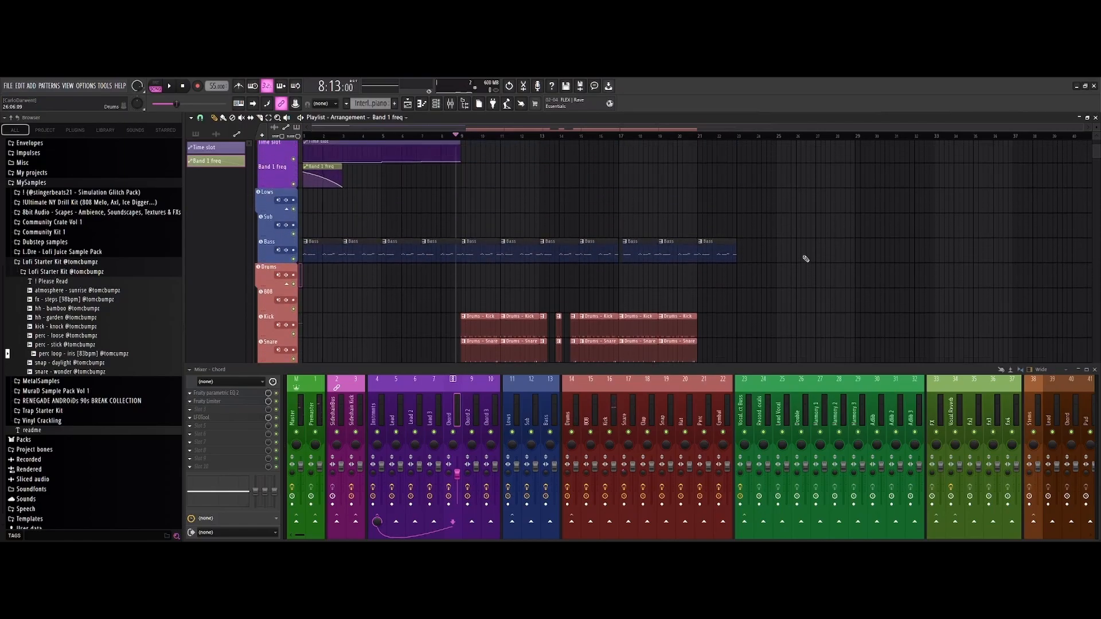
pyautogui.click(615, 137)
pyautogui.press('space')
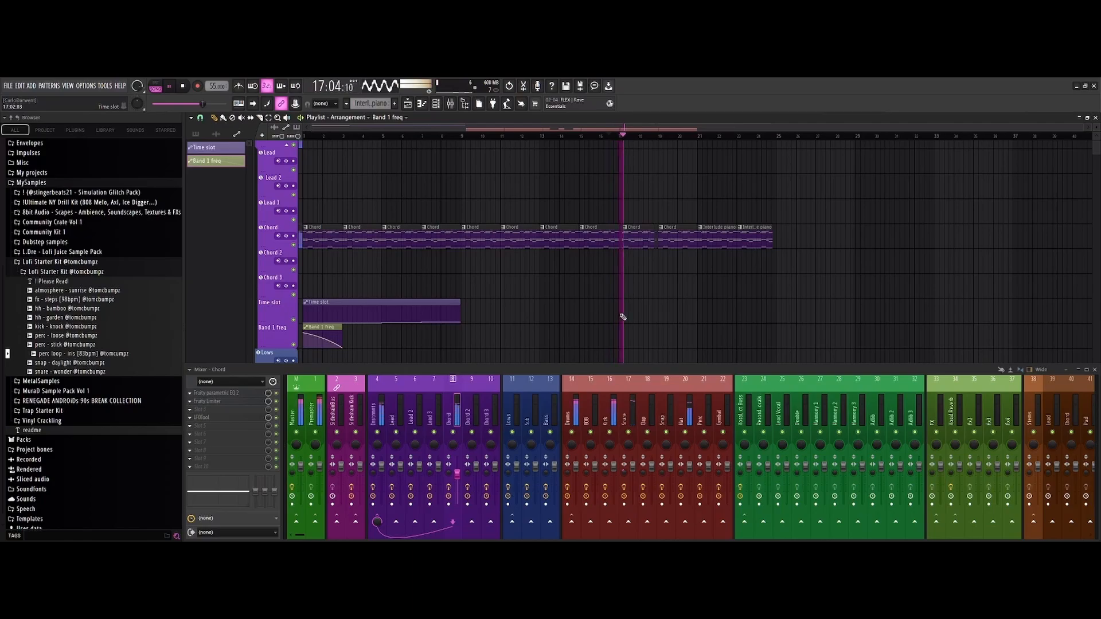
# - Stop playback and look over the chord, automation and bass tracks of the arrangement
pyautogui.press('space')
pyautogui.scroll(-9, 776, 245)
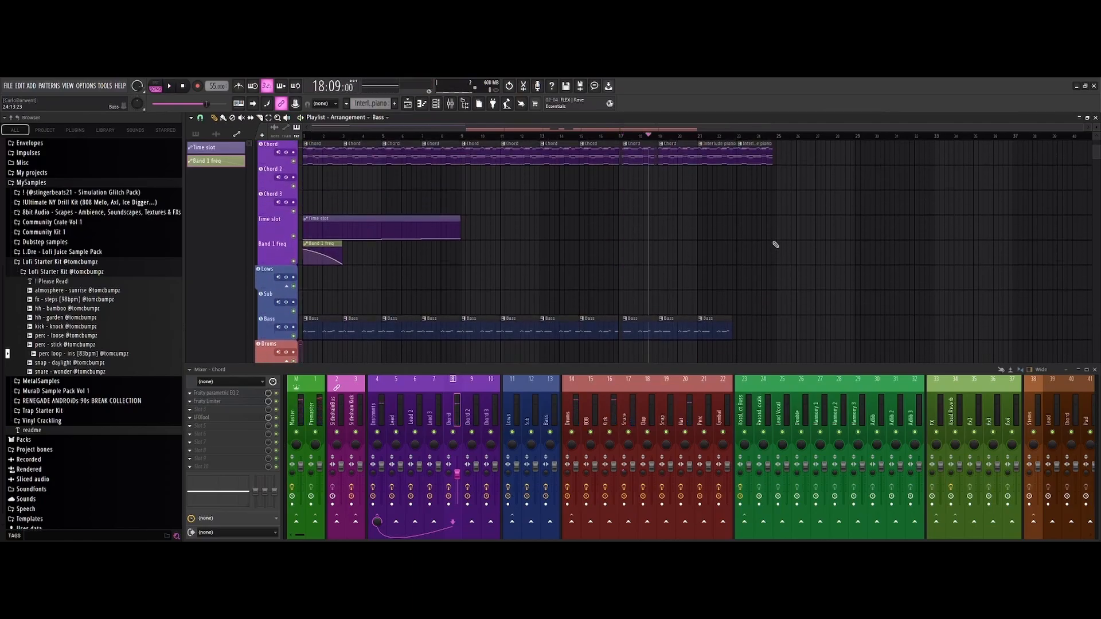
pyautogui.scroll(7, 775, 245)
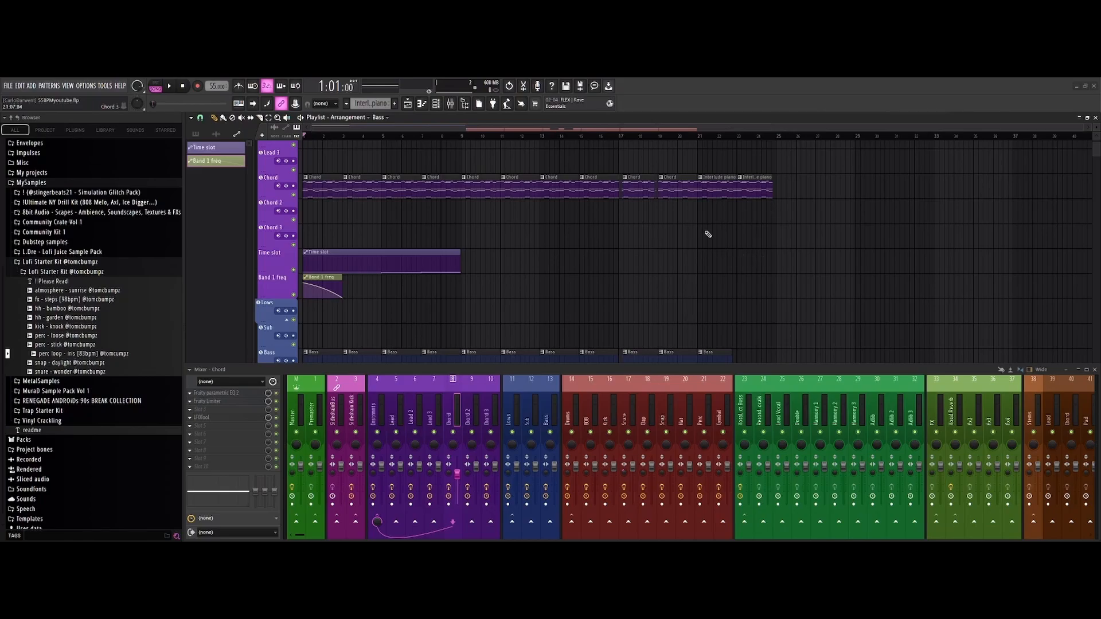
# - Play back the finished arrangement from bar 1 with the chord, automation and bass tracks in view
pyautogui.scroll(-2, 776, 232)
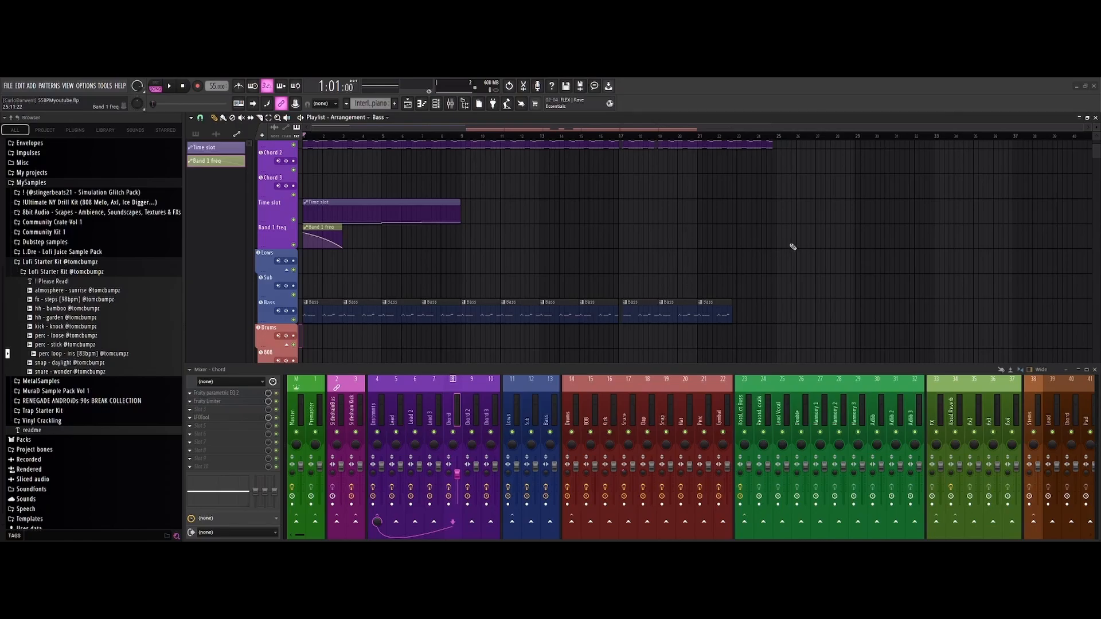
pyautogui.scroll(3, 793, 247)
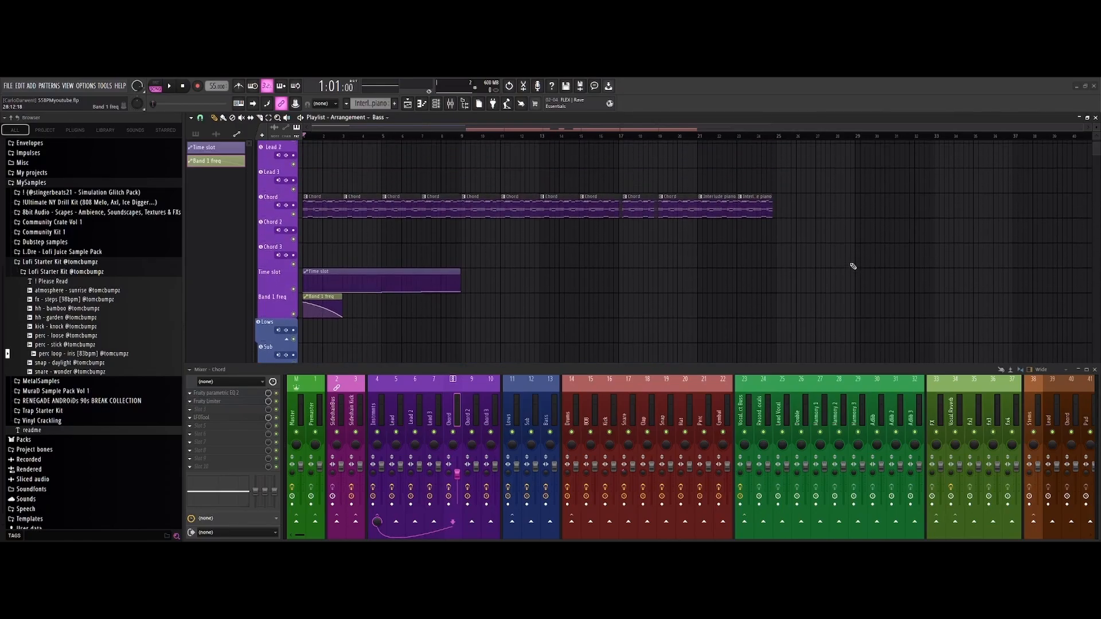
pyautogui.scroll(-1, 472, 288)
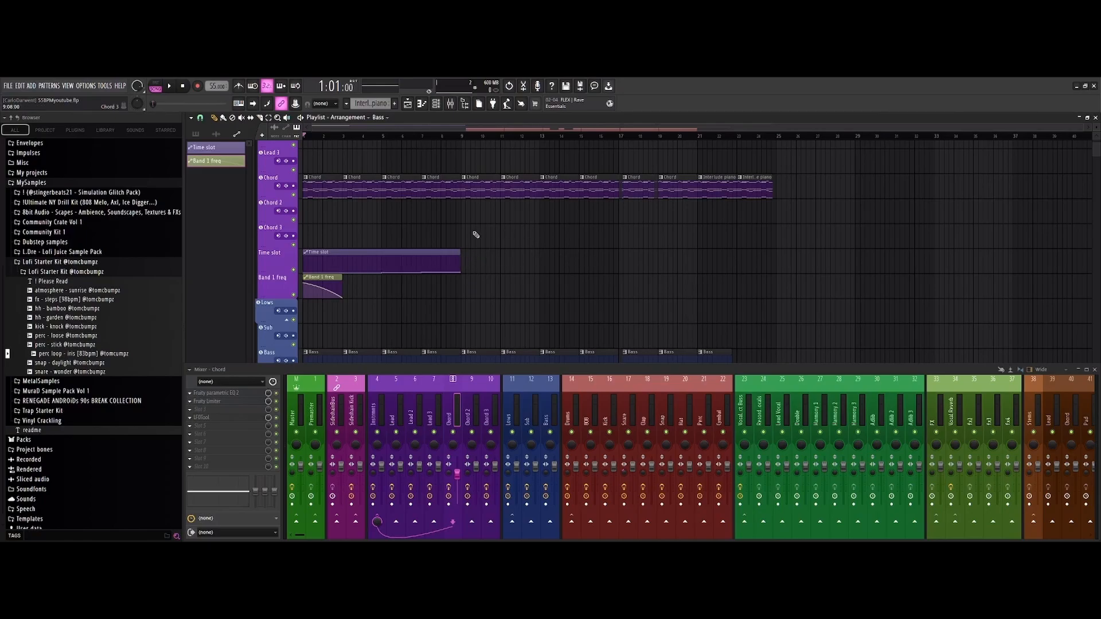
pyautogui.scroll(-1, 476, 235)
pyautogui.press('space')
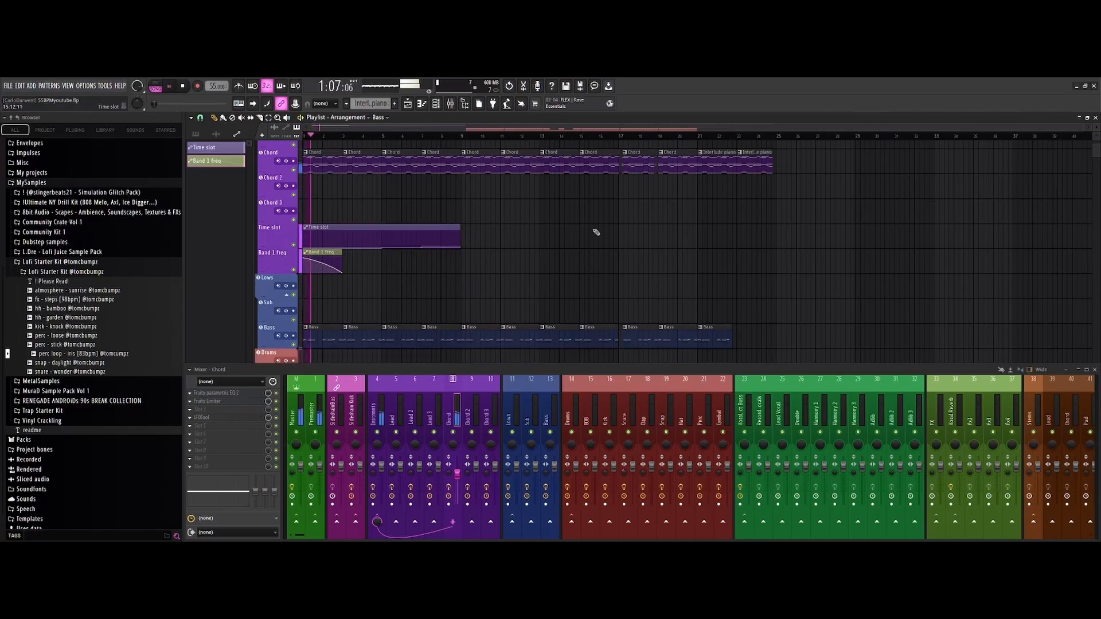